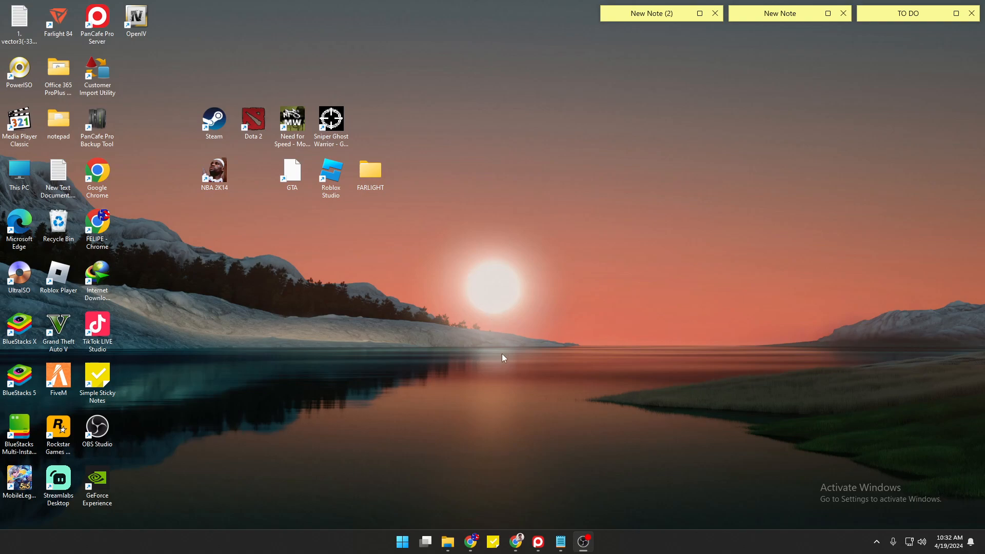
Bring Chrome forward showing the XAMPP project page on SourceForge.
left_click(516, 541)
left_click(67, 198)
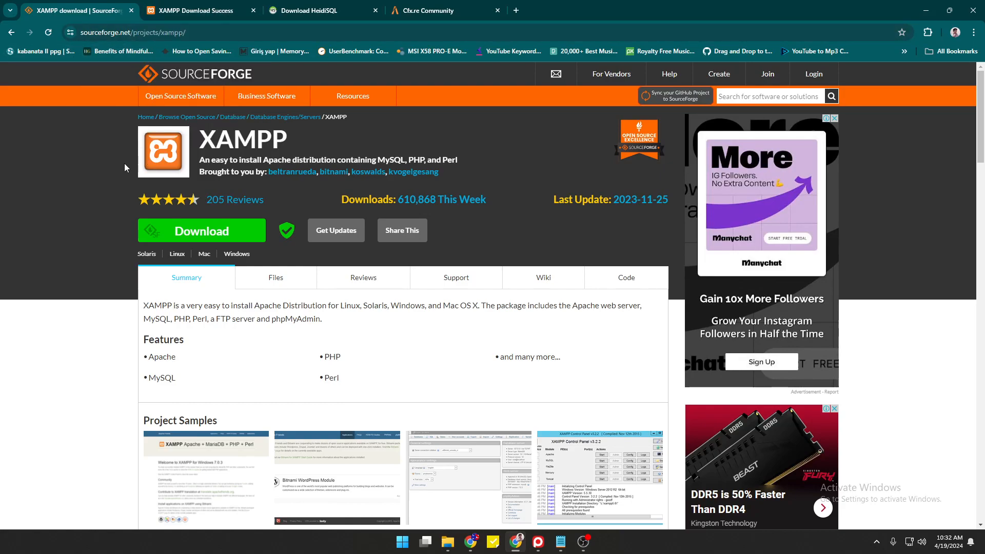
Check the XAMPP download-success tab, then switch to the HeidiSQL 12.6 download page.
left_click(177, 7)
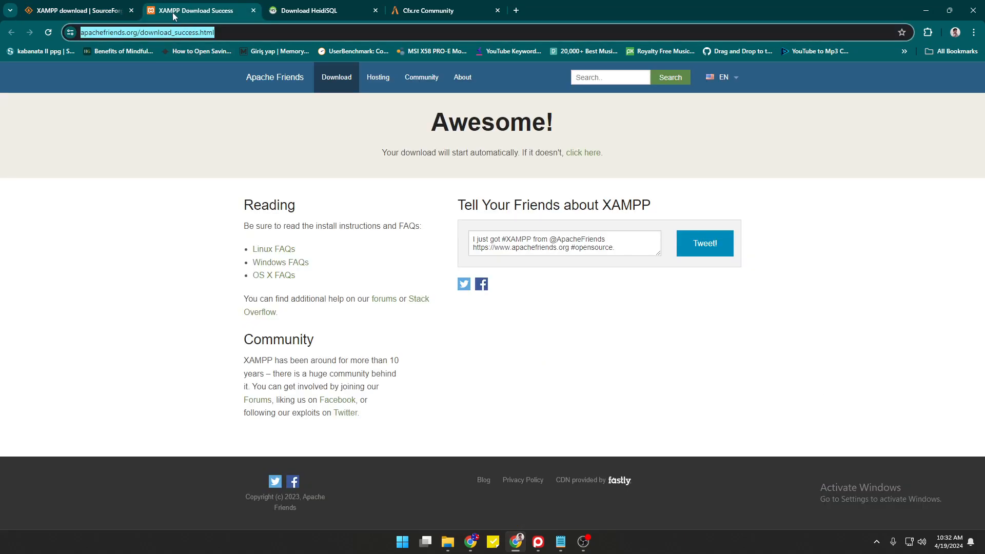
left_click(142, 150)
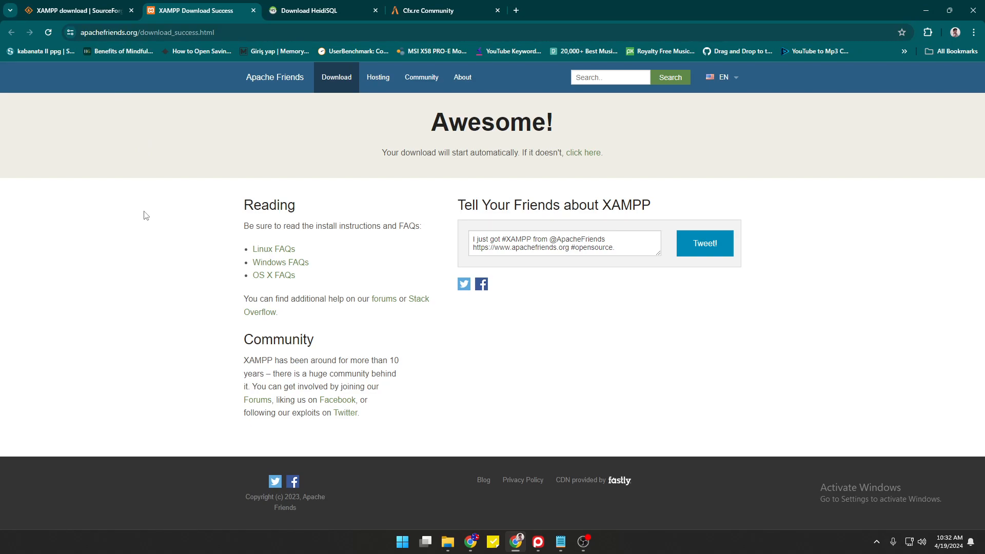
left_click(303, 13)
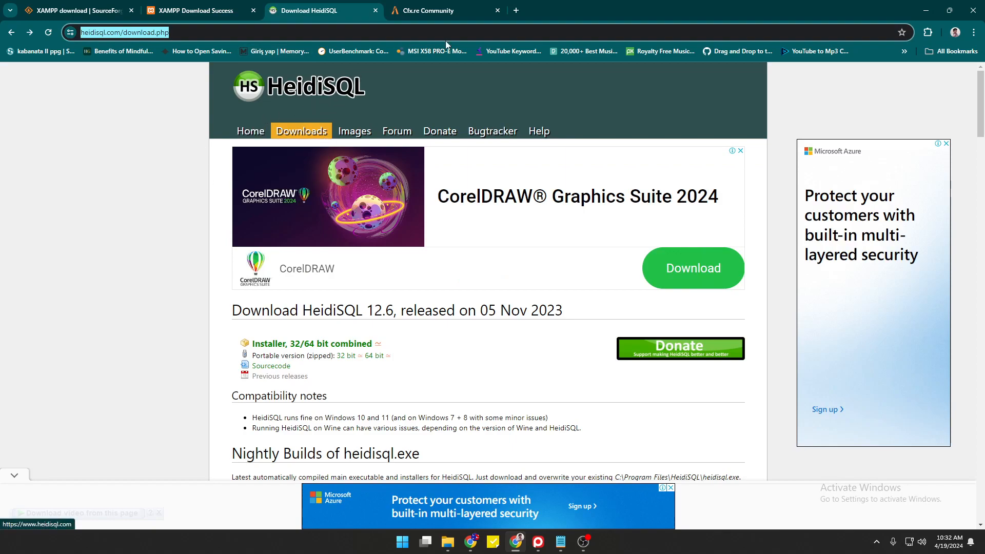
left_click(135, 211)
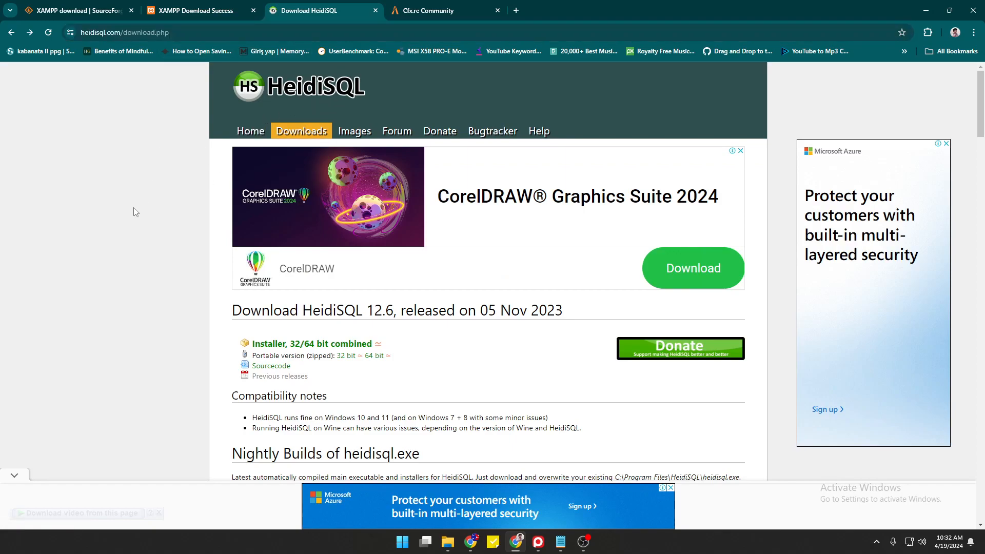
mouse_move(449, 542)
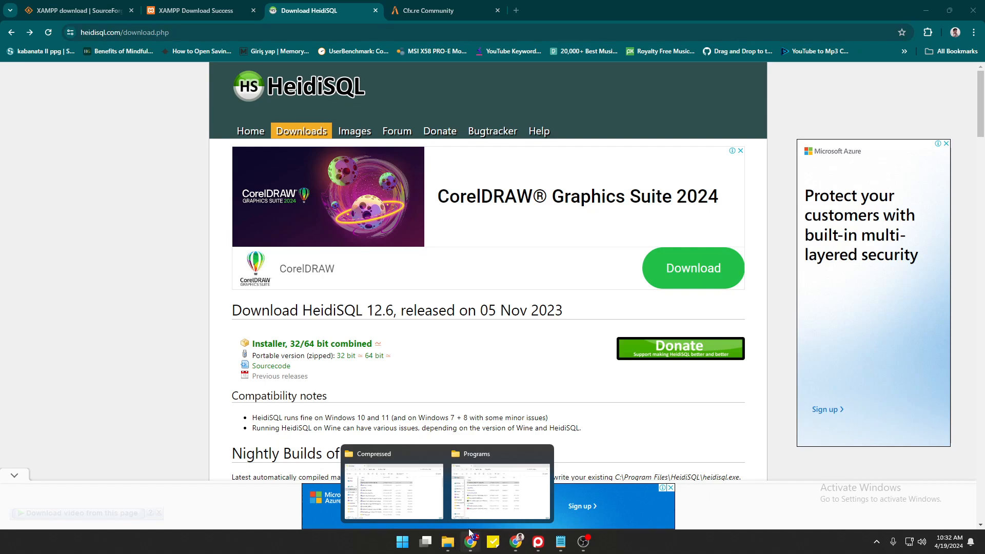
From the Downloads › Programs folder, launch the XAMPP 8.2.12 installer, not the HeidiSQL one.
left_click(500, 493)
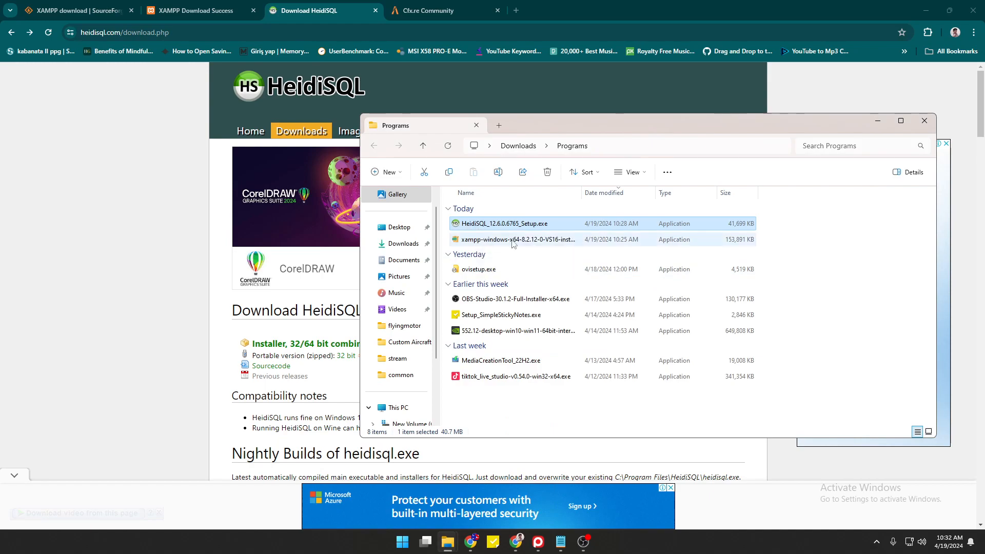
double_click(481, 225)
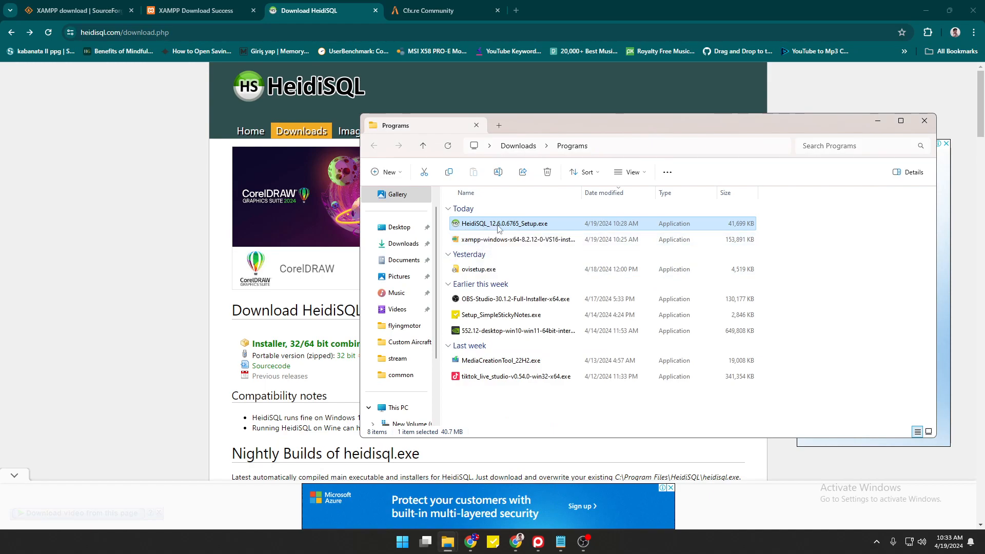
left_click(500, 255)
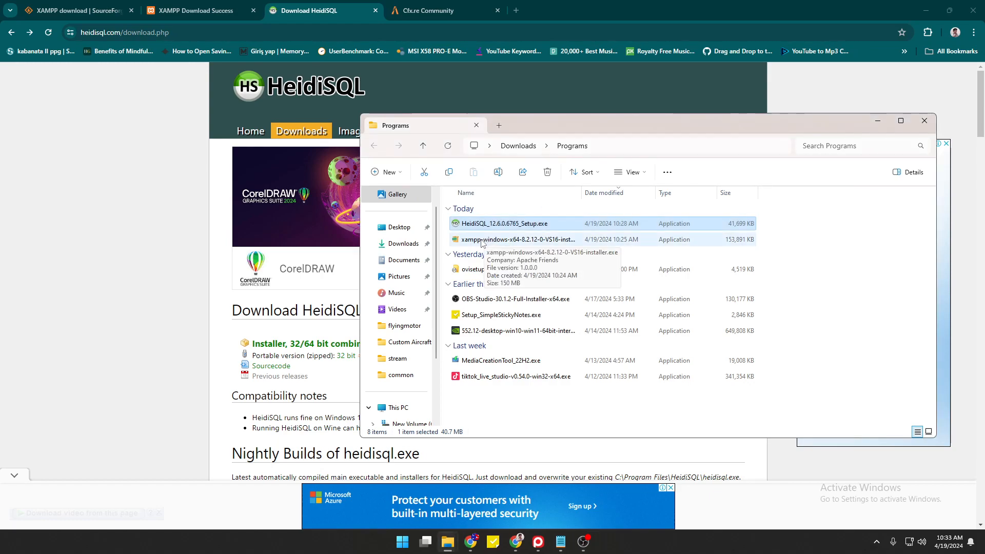
double_click(482, 241)
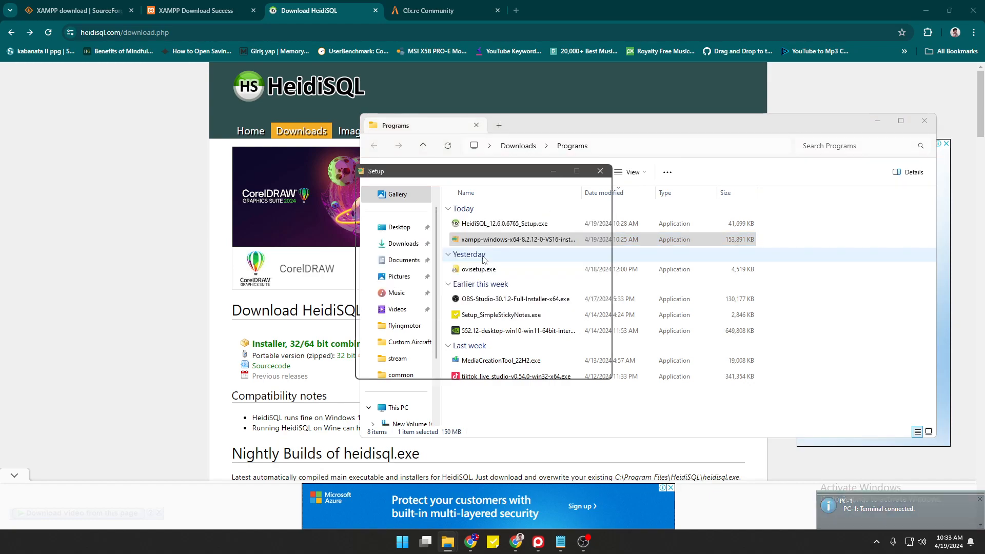
Advance the XAMPP wizard with all components, folder C:\xampp and English, then begin installing.
left_click(555, 371)
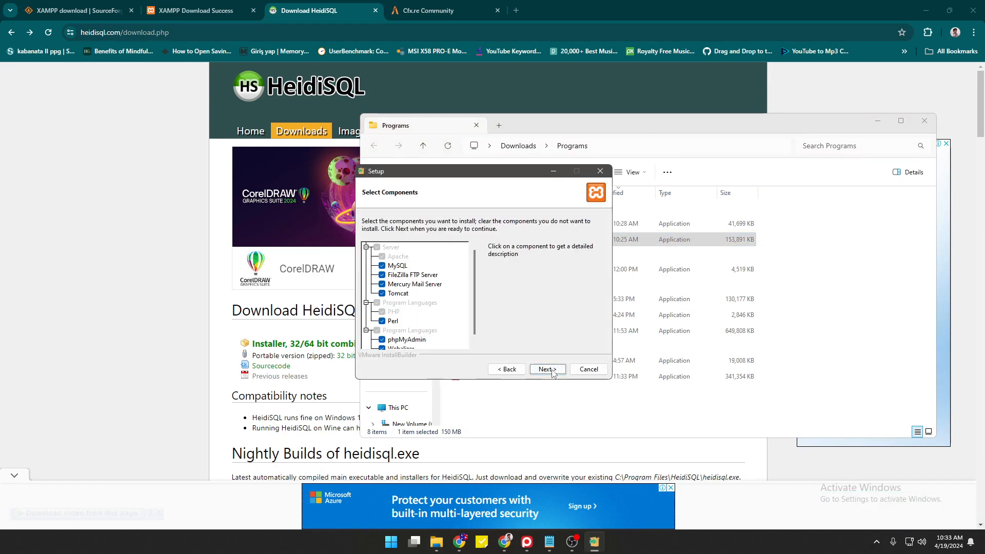
left_click(547, 369)
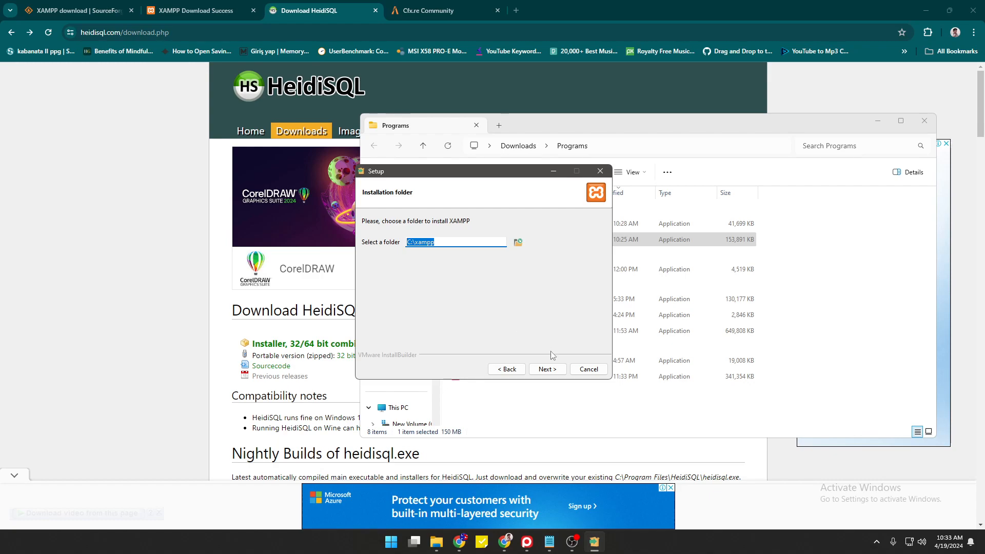
left_click(547, 370)
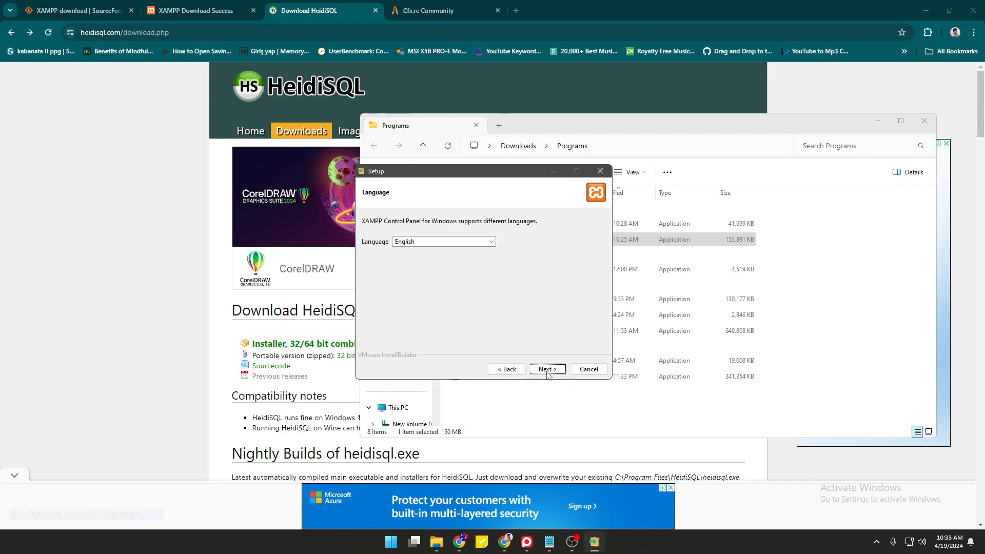
left_click(547, 370)
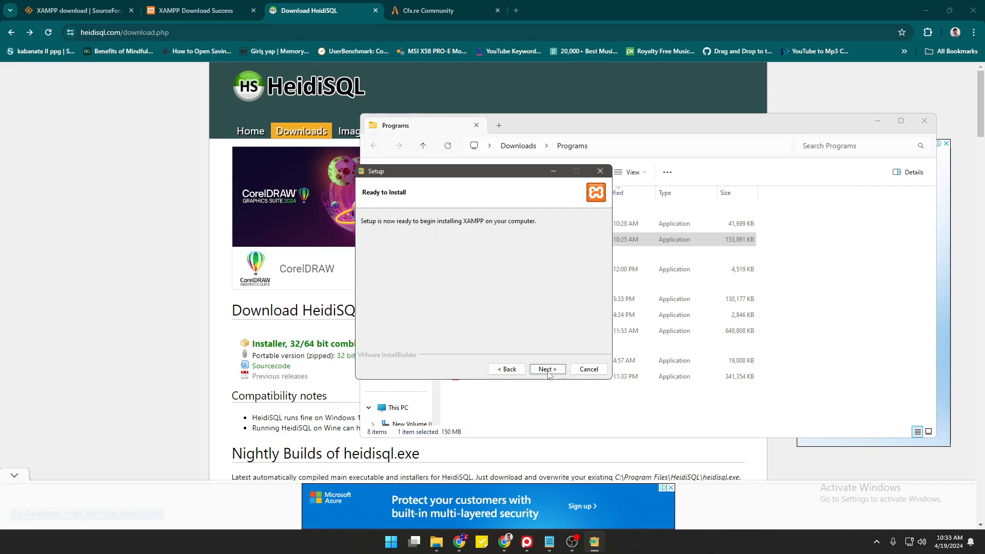
left_click(547, 370)
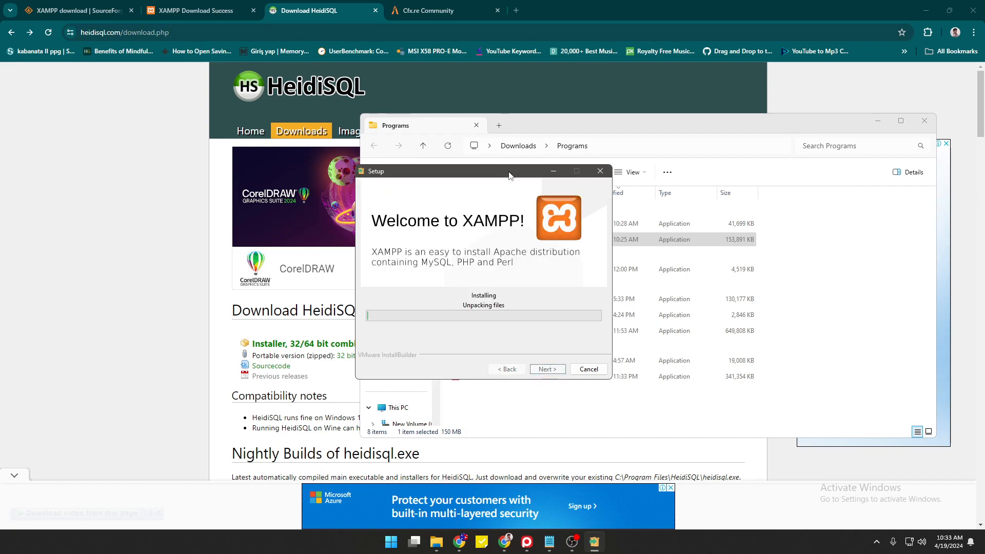
Arrange the XAMPP setup and Programs windows side by side, selecting the HeidiSQL setup file.
left_click_drag(509, 175, 378, 164)
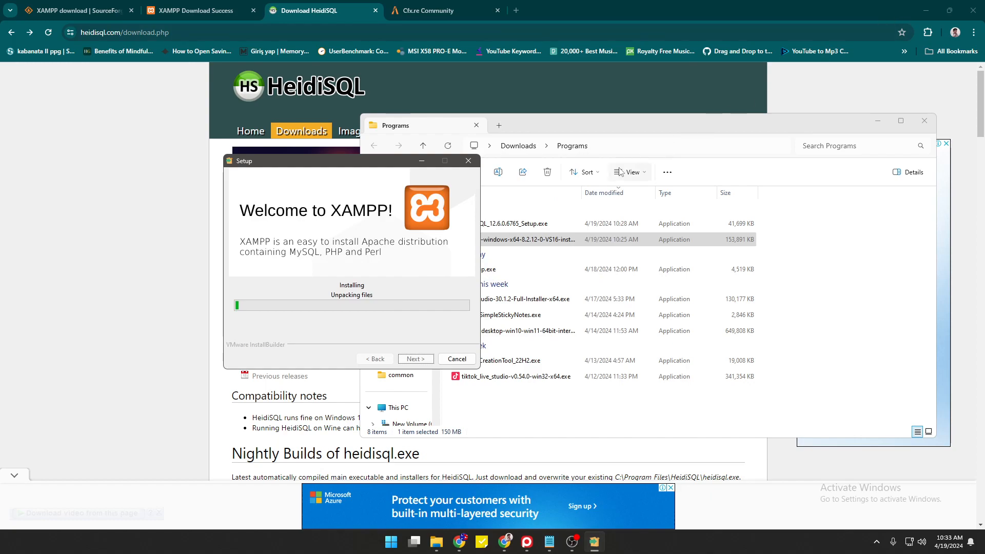
left_click_drag(606, 127, 735, 128)
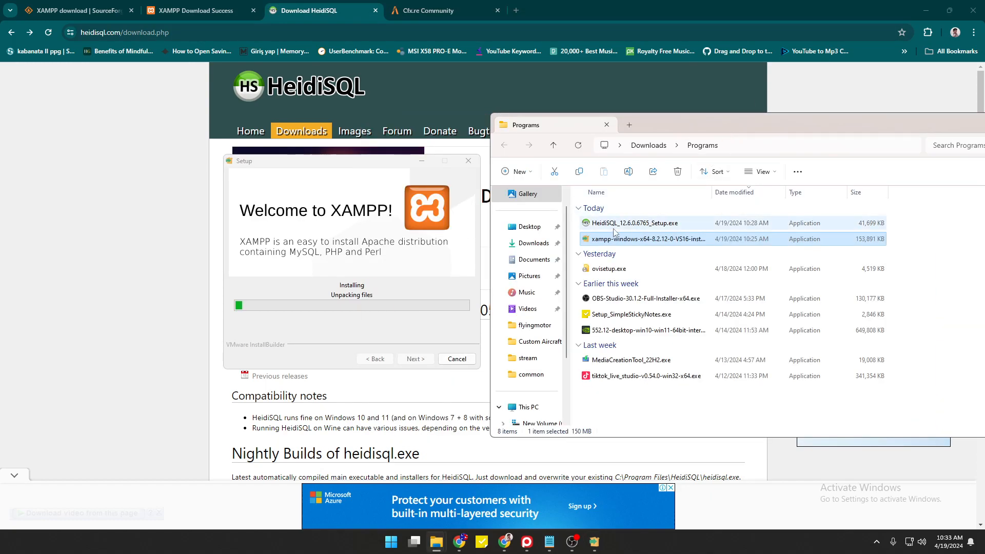
left_click(616, 224)
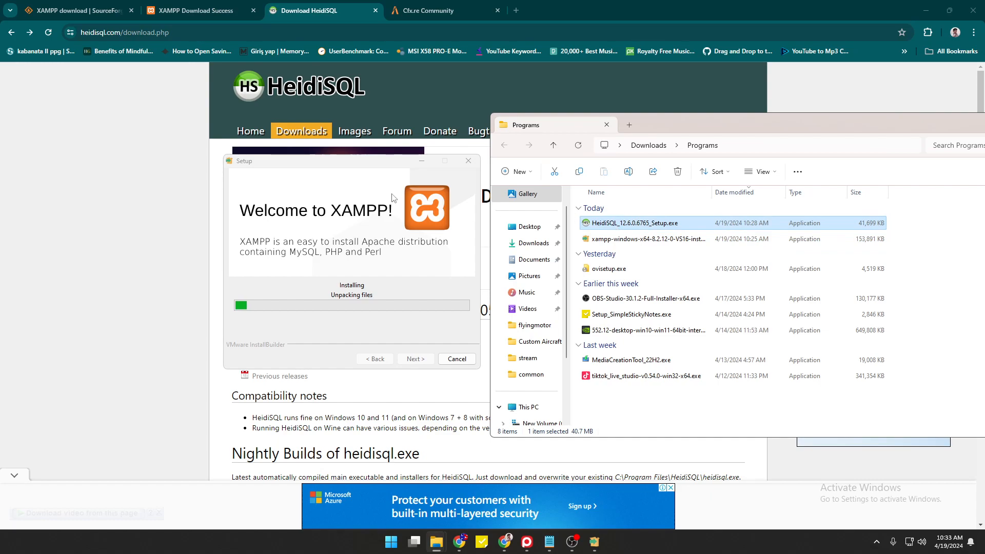
left_click_drag(379, 166, 278, 122)
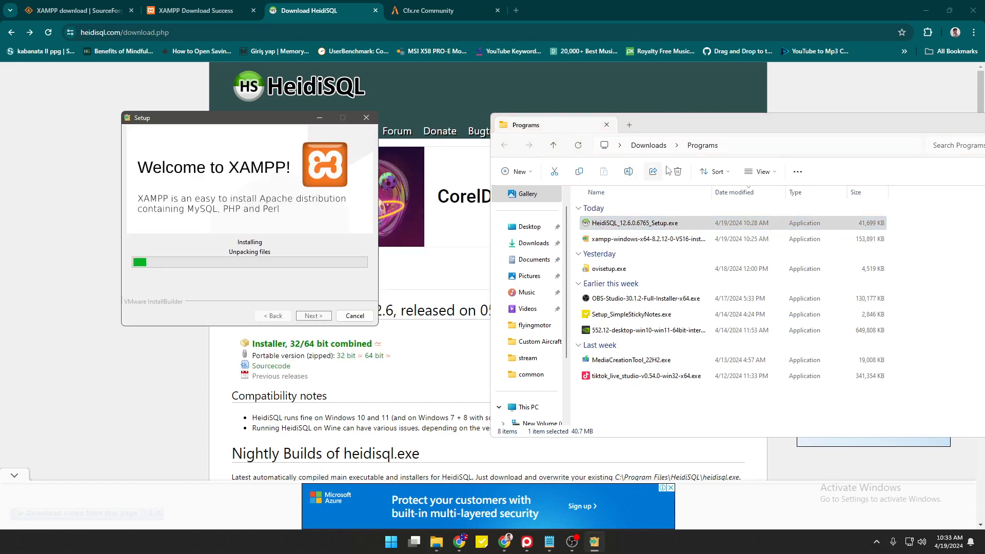
left_click_drag(686, 132, 587, 125)
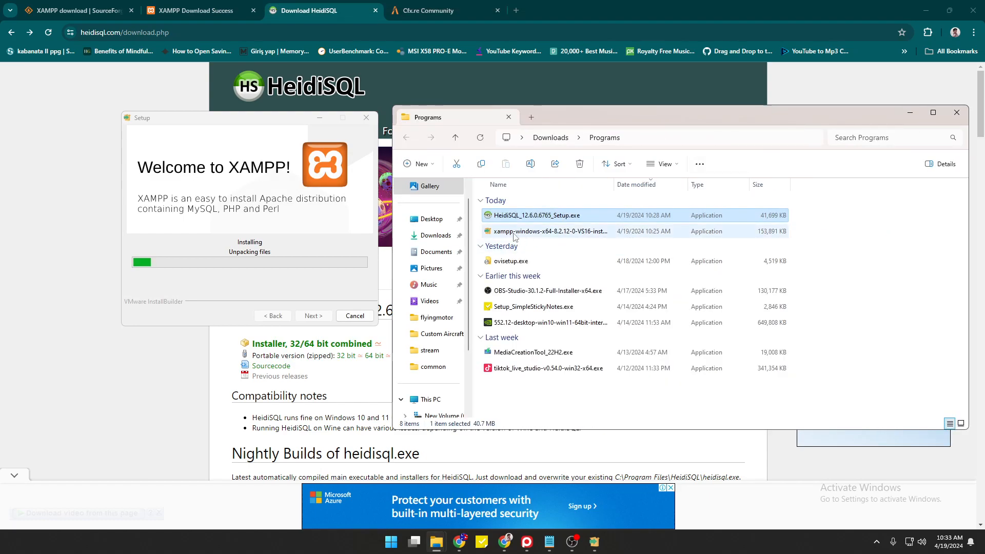
Let the installation finish, turn off starting the Control Panel, and close the wizard.
left_click(527, 232)
left_click(528, 220)
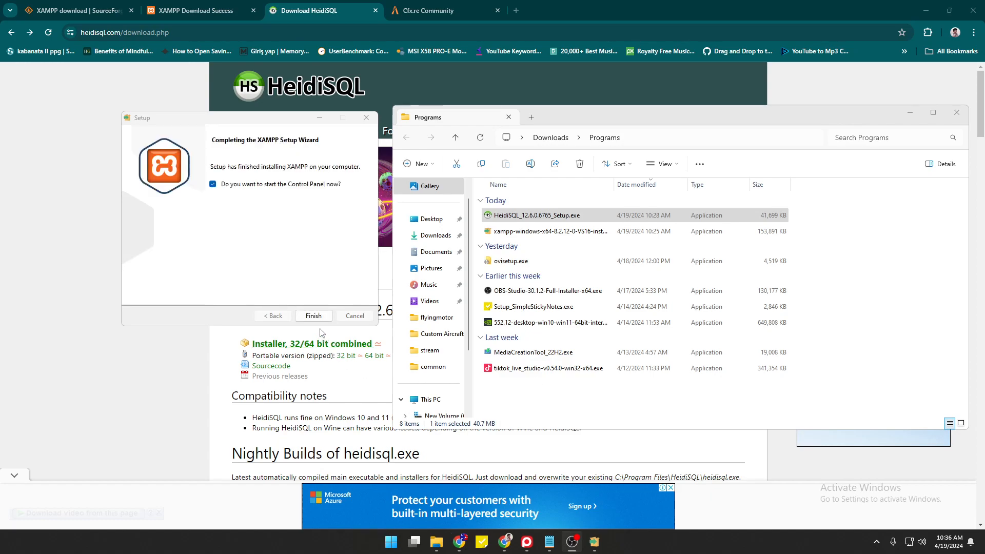
left_click(258, 188)
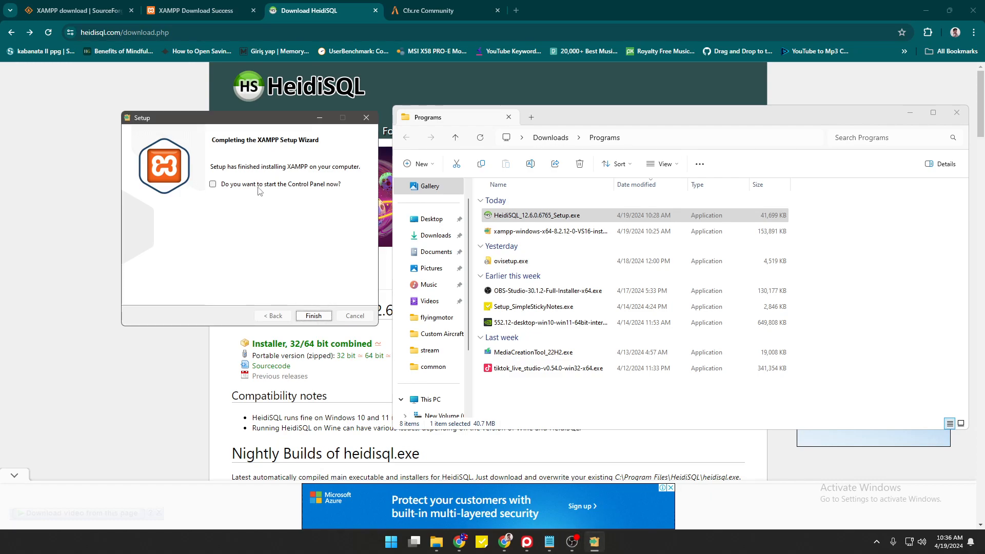
left_click(313, 316)
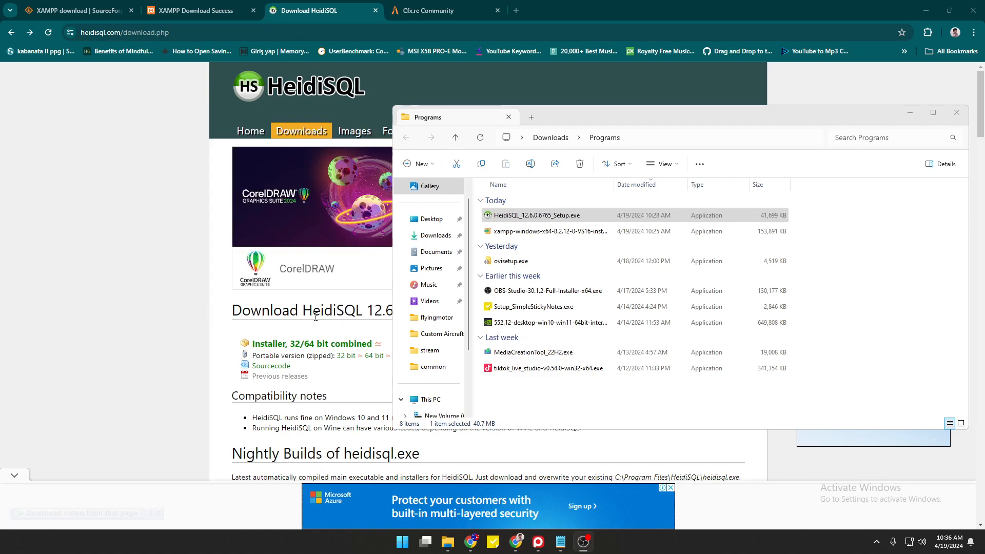
Cancel and abort the accidentally reopened XAMPP setup.
left_click(514, 232)
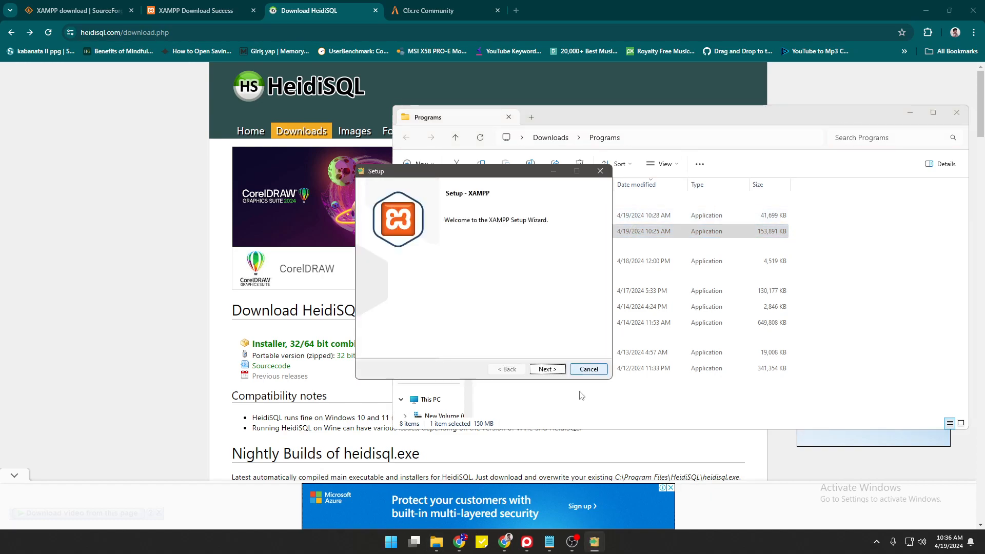
left_click(587, 370)
left_click(509, 304)
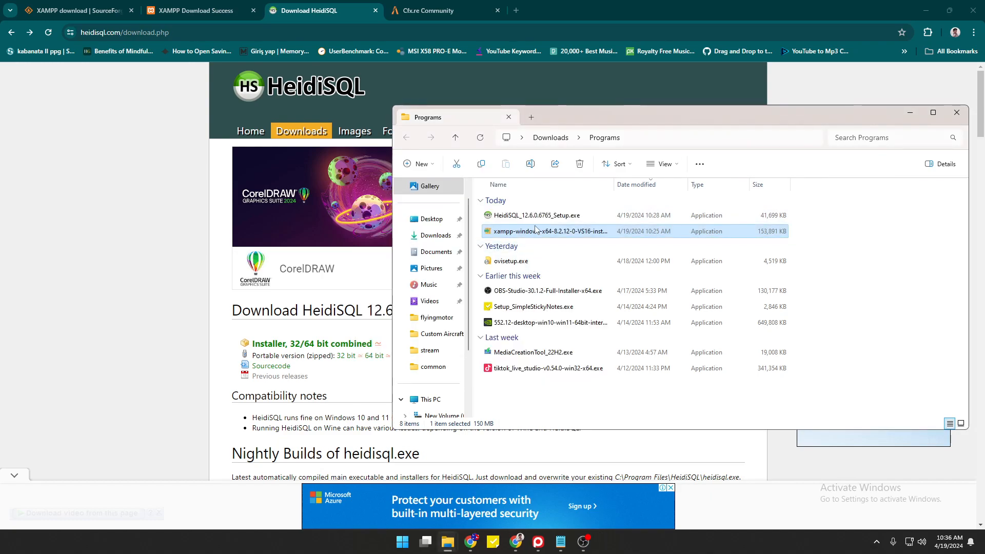
Launch the HeidiSQL installer for all users and accept its license agreement.
left_click(524, 220)
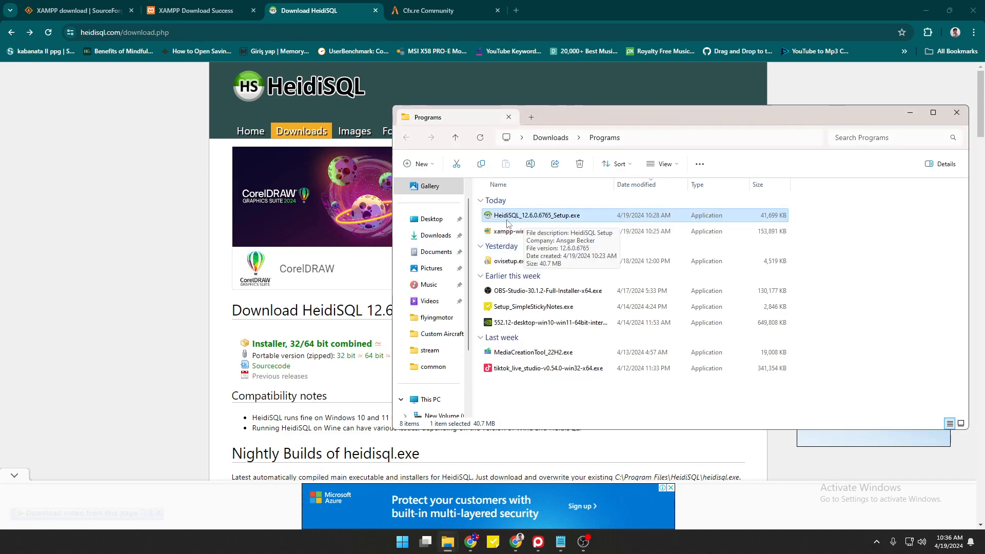
double_click(506, 218)
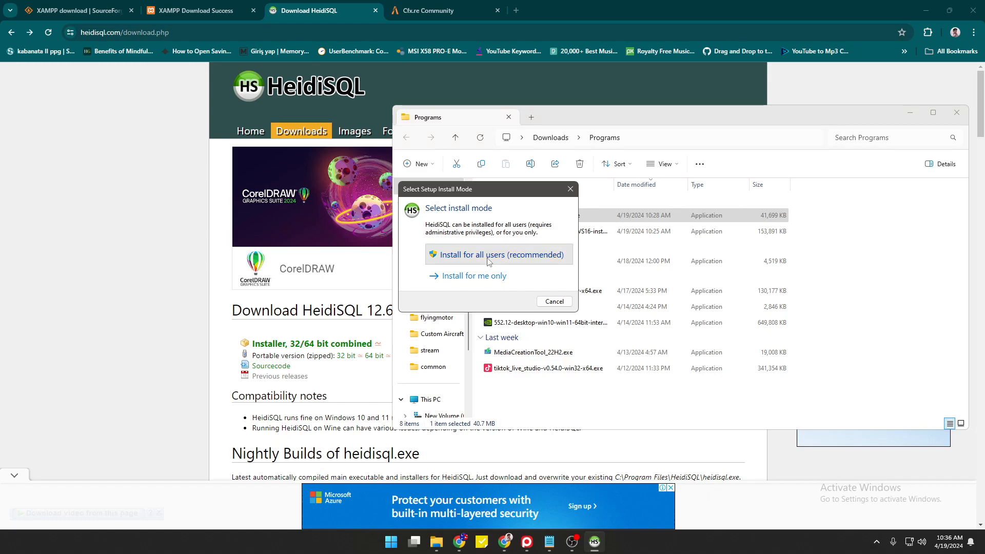
left_click(488, 261)
left_click(387, 339)
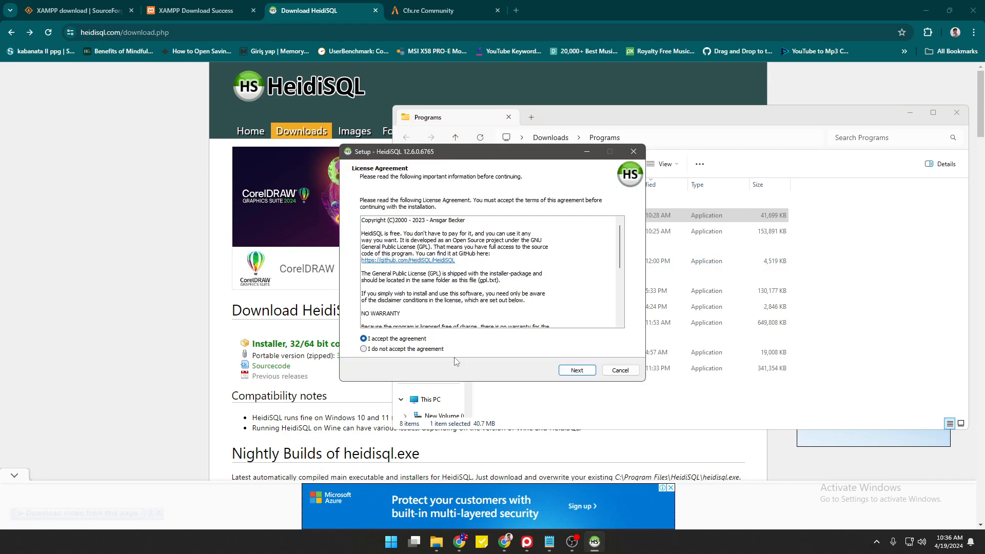
left_click(577, 371)
left_click(577, 371)
left_click(542, 373)
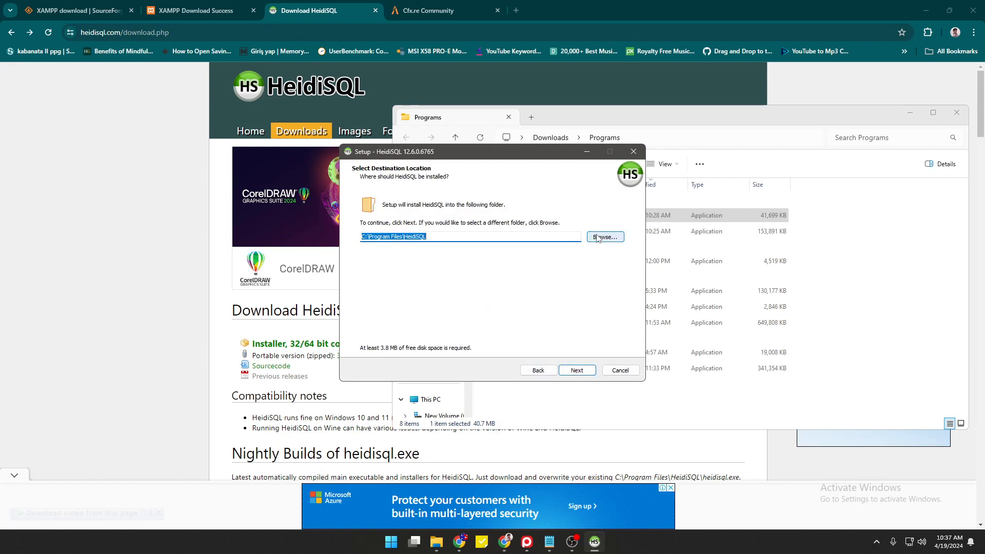
Keep the default install and Start Menu folders, install, and finish without launching HeidiSQL.
left_click(576, 371)
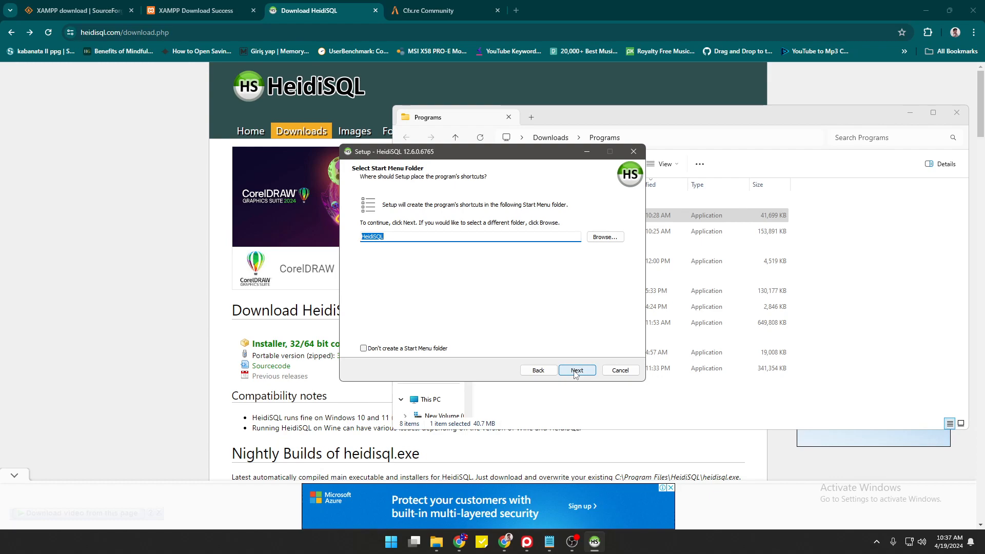
left_click(576, 370)
left_click(576, 370)
left_click(574, 371)
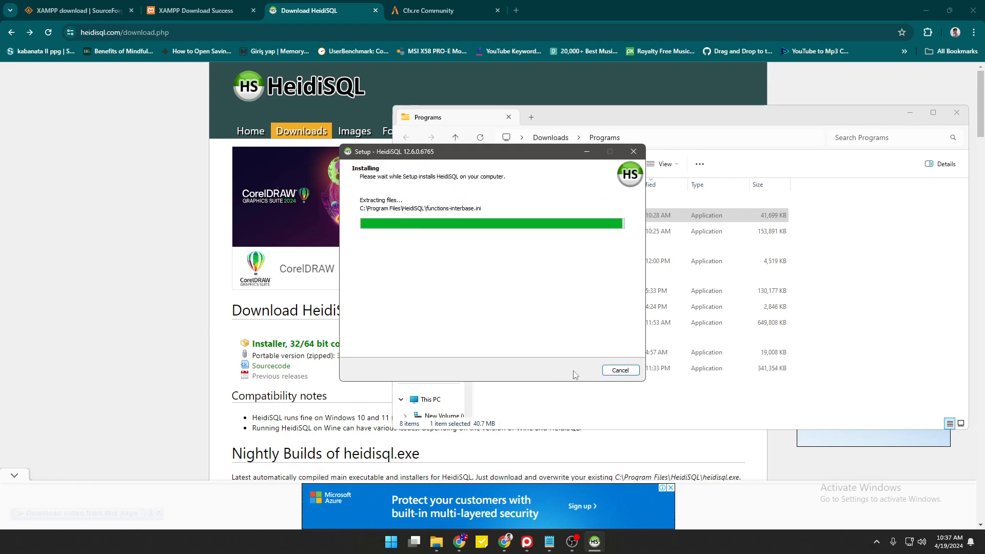
left_click(455, 236)
left_click(577, 370)
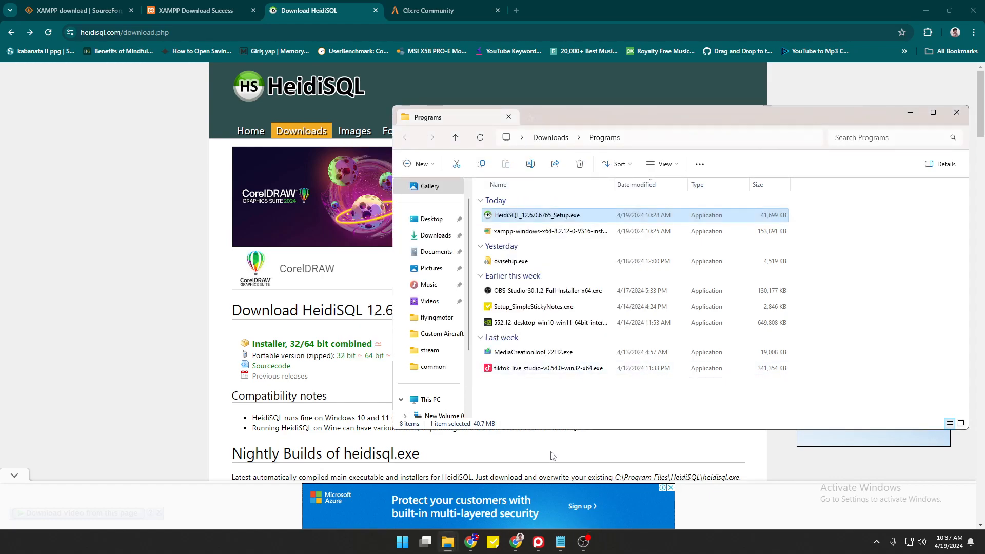
Search 'XA' in the Start menu and open XAMPP Control Panel v3.3.0.
left_click(394, 547)
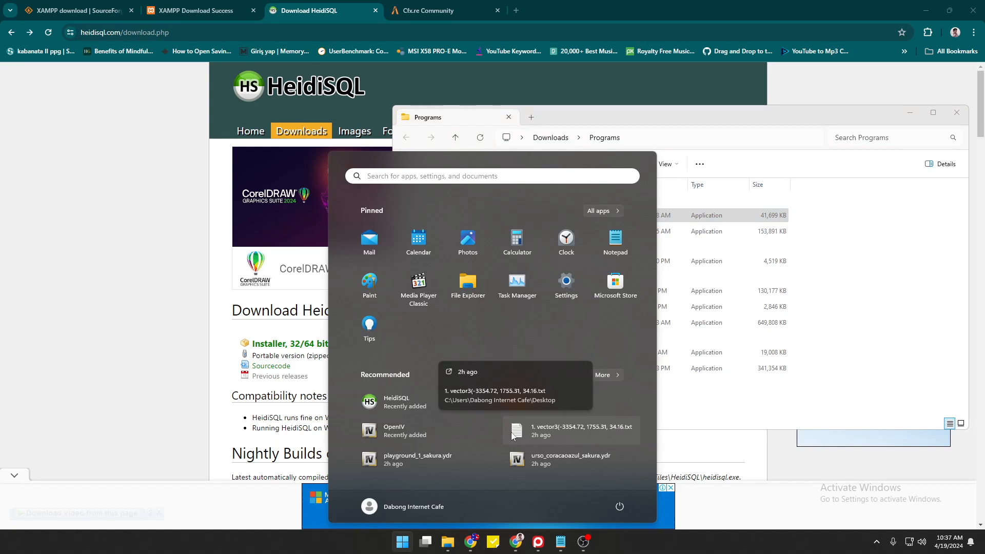
type("XA")
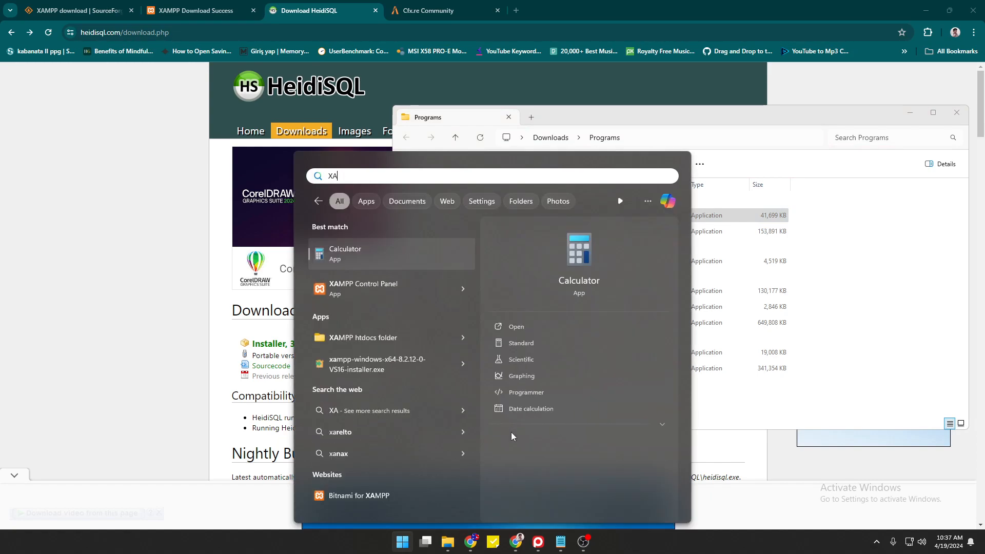
left_click(358, 290)
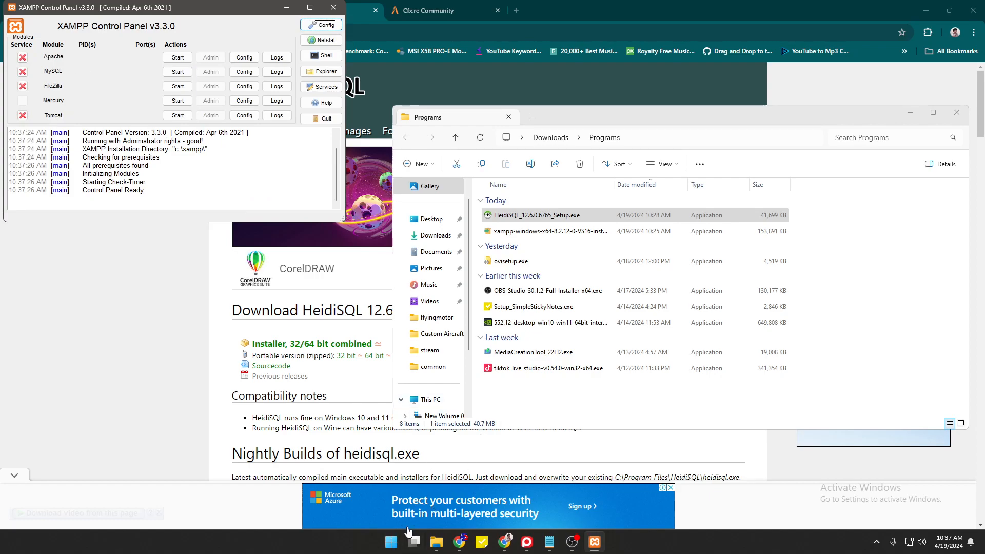
Search 'HEI' in the Start menu and launch HeidiSQL 12.6.
left_click(392, 541)
type("HEI")
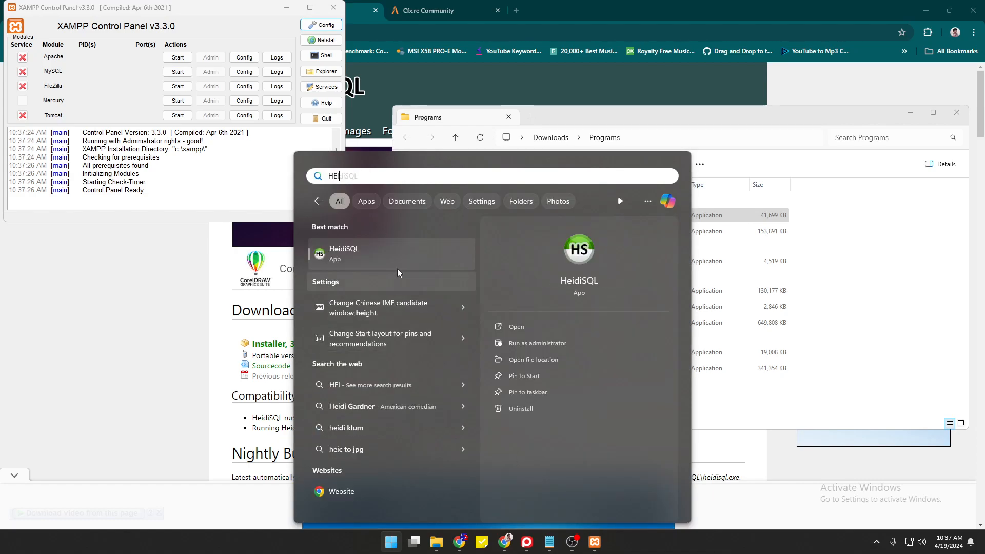
left_click(380, 260)
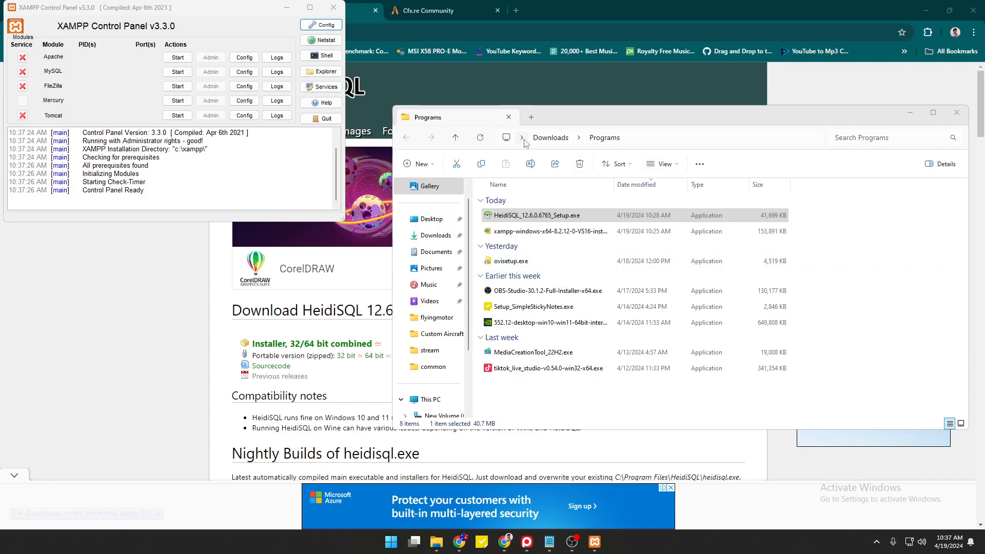
Move the XAMPP window down, decline installing FileZilla as a service, and focus HeidiSQL's Session manager.
left_click_drag(214, 15, 256, 100)
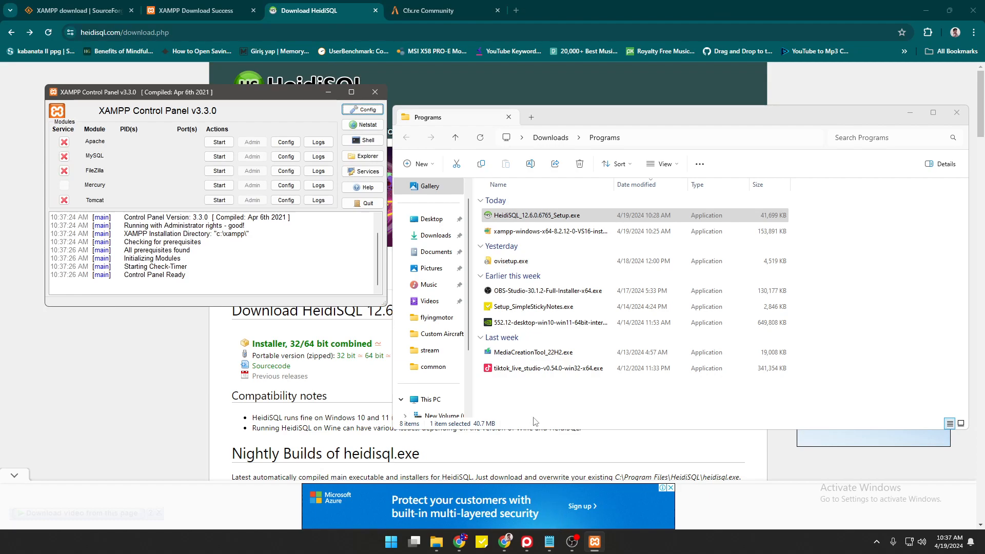
left_click(64, 171)
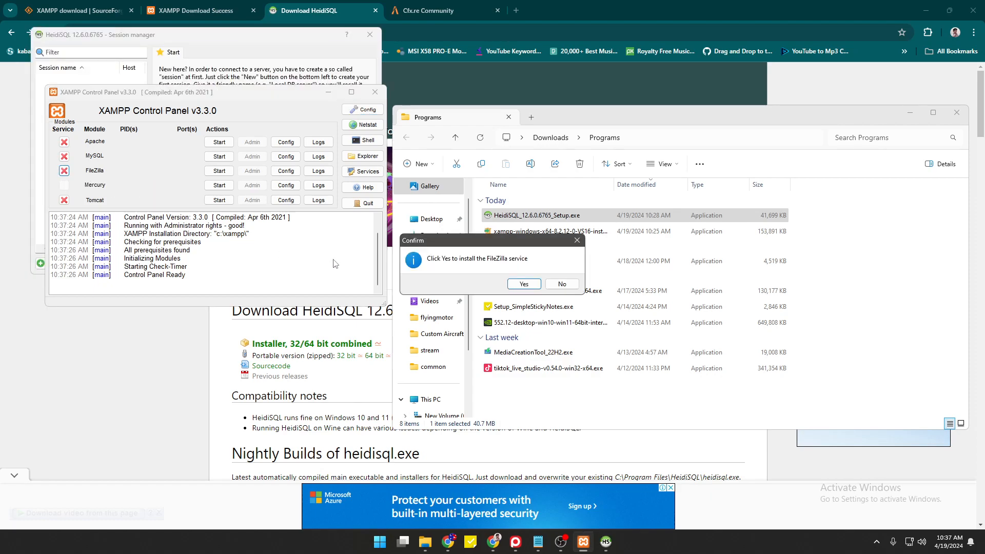
left_click(570, 283)
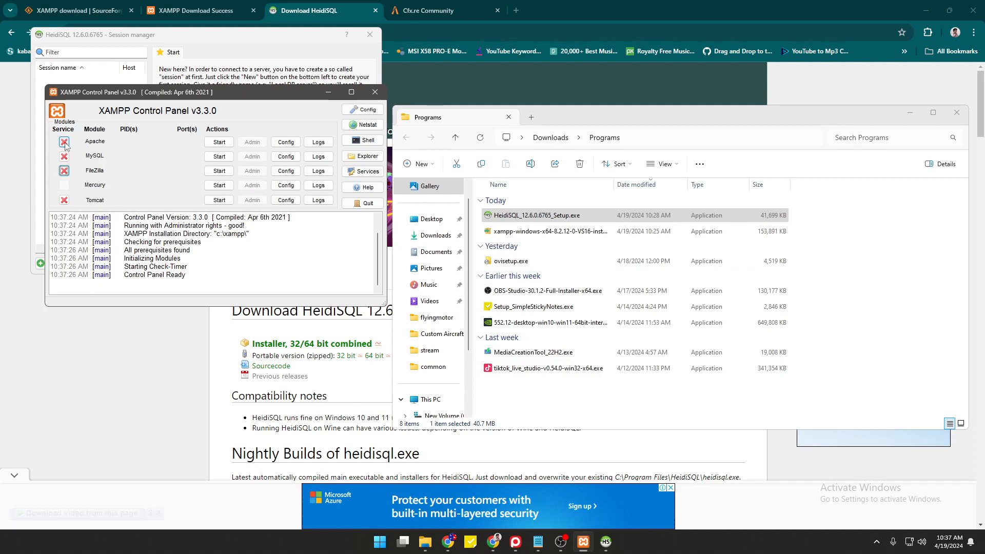
left_click(146, 68)
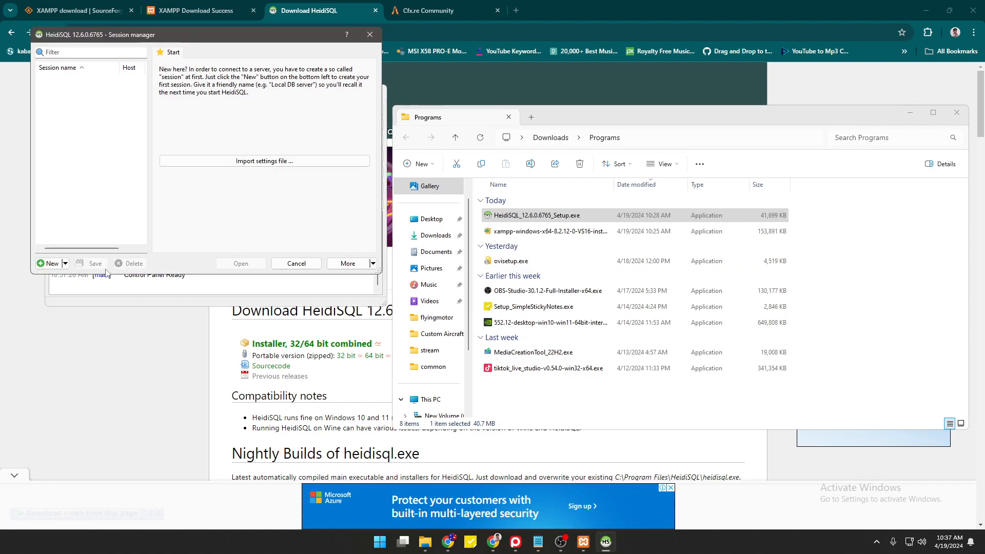
Add a session named SERVER (127.0.0.1, root, port 3306), try connecting, and dismiss the failure.
left_click(51, 265)
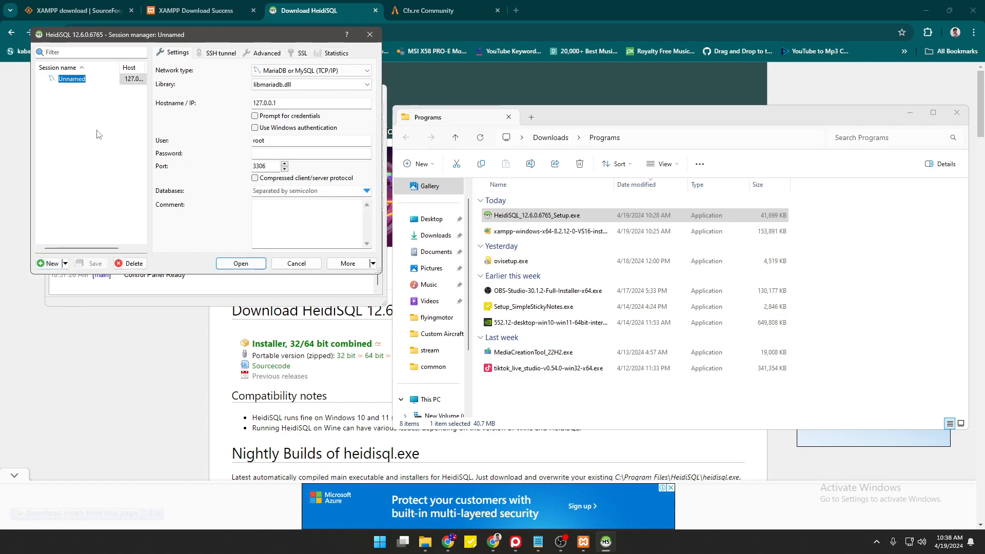
type("SERVER")
key("Return")
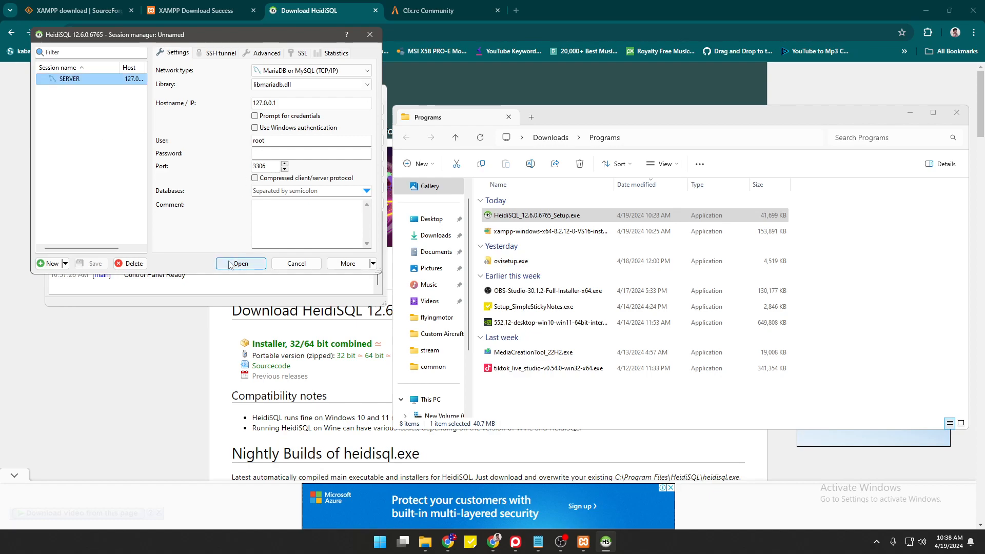
left_click(229, 267)
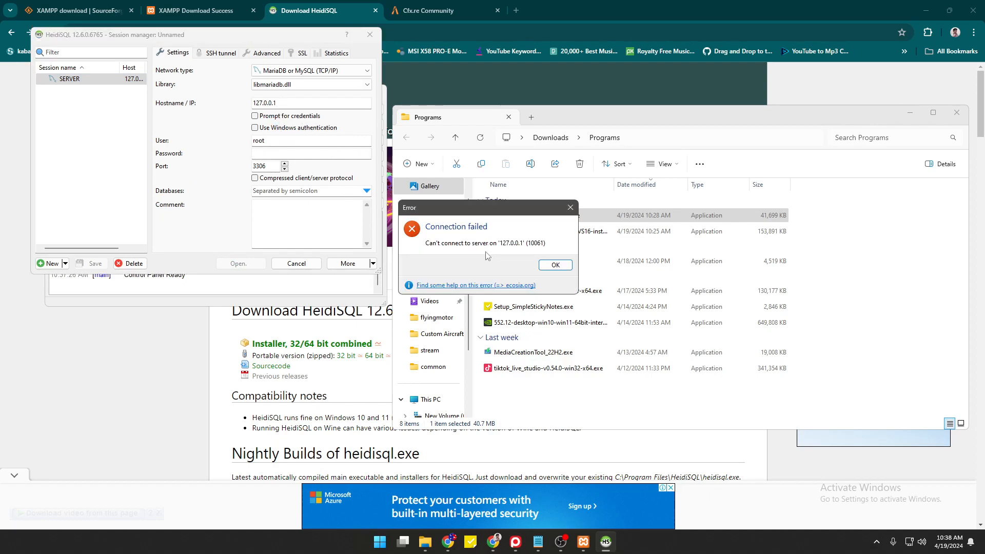
left_click(555, 264)
Install MySQL as a Windows service in XAMPP, start it on port 3306, then return to HeidiSQL.
left_click_drag(217, 43, 608, 60)
left_click(464, 96)
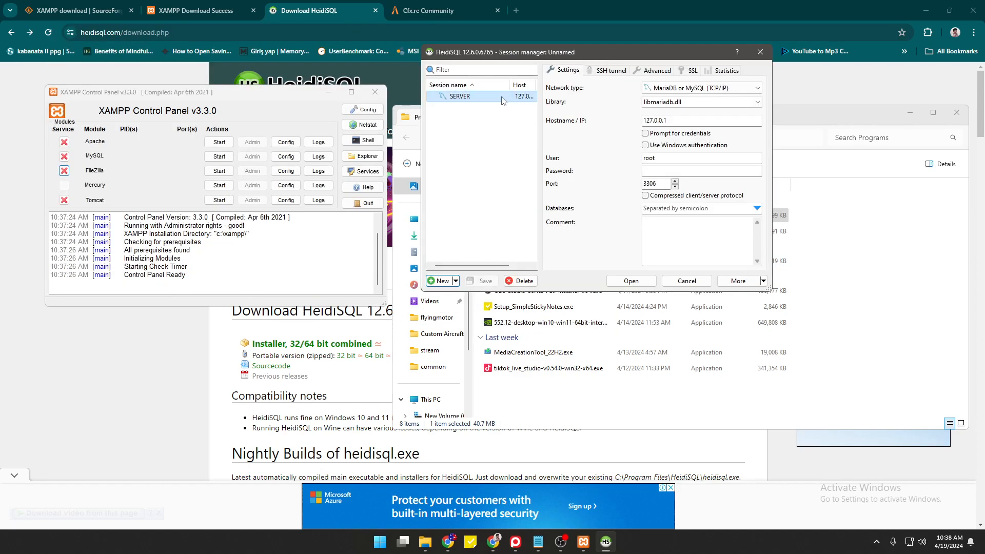
left_click(64, 156)
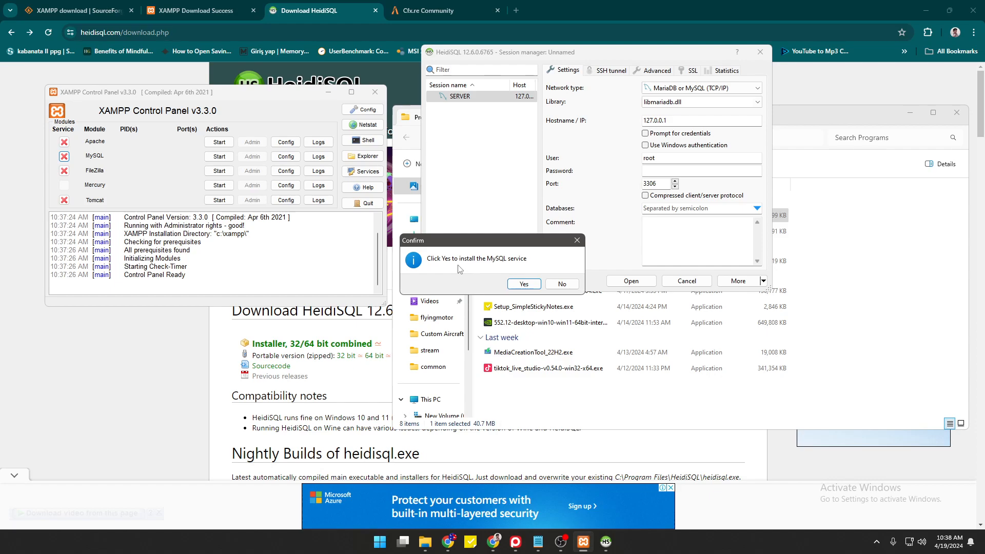
left_click(523, 284)
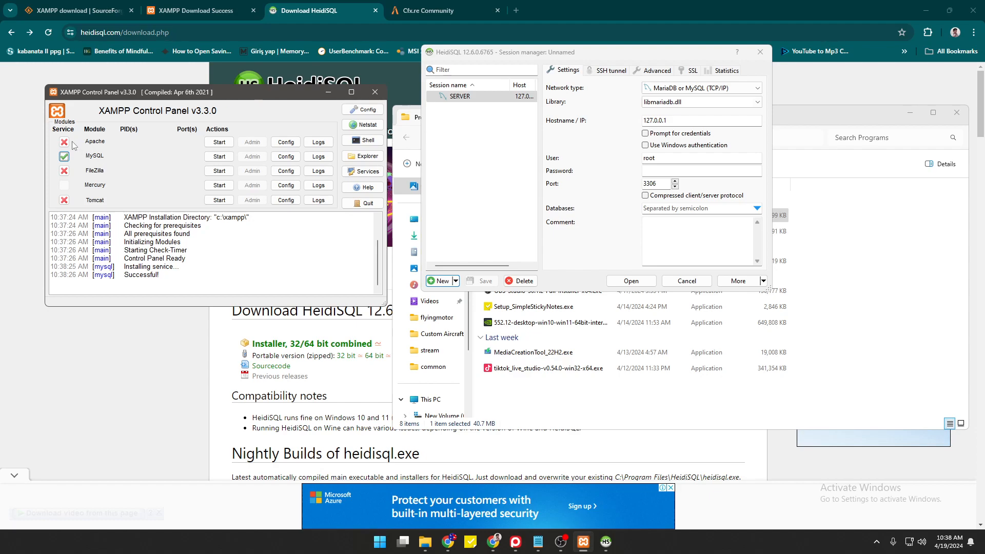
left_click(216, 160)
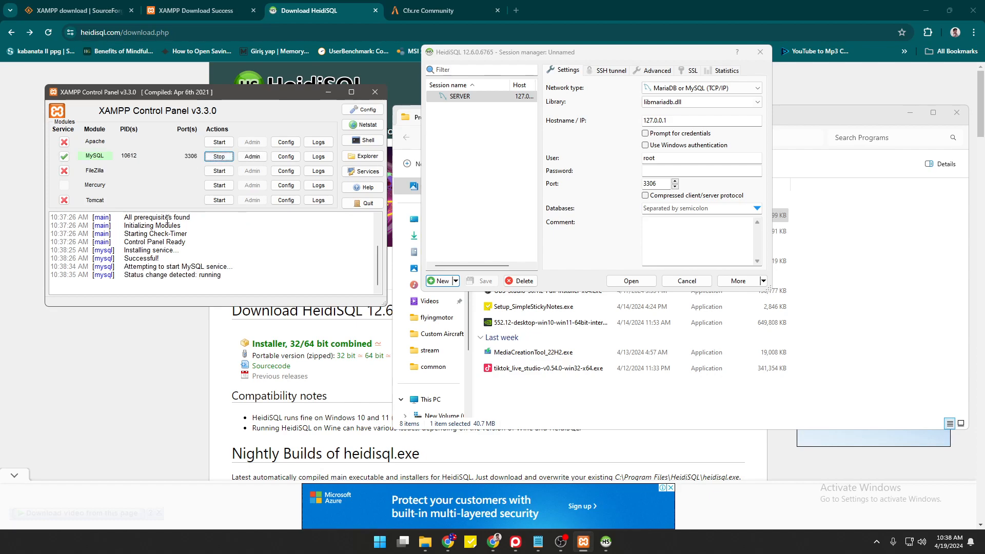
left_click(477, 149)
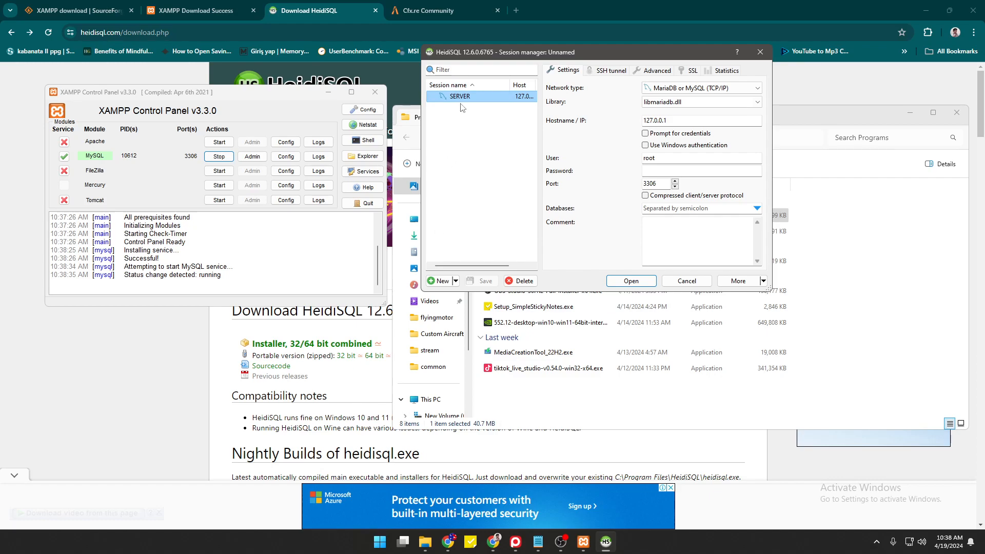
Connect HeidiSQL to the SERVER session, then search the Start menu for FIVE.
left_click(631, 282)
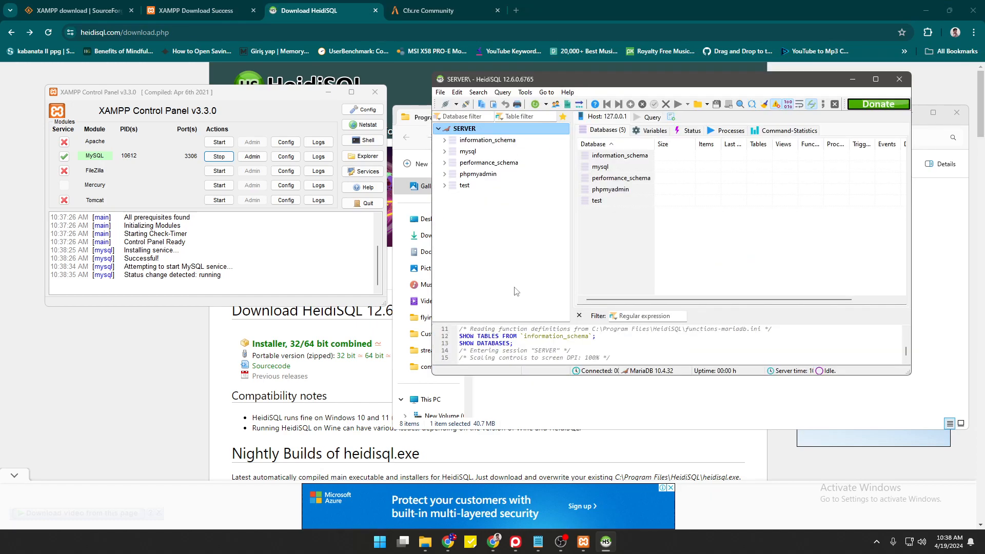
left_click(380, 541)
left_click(399, 176)
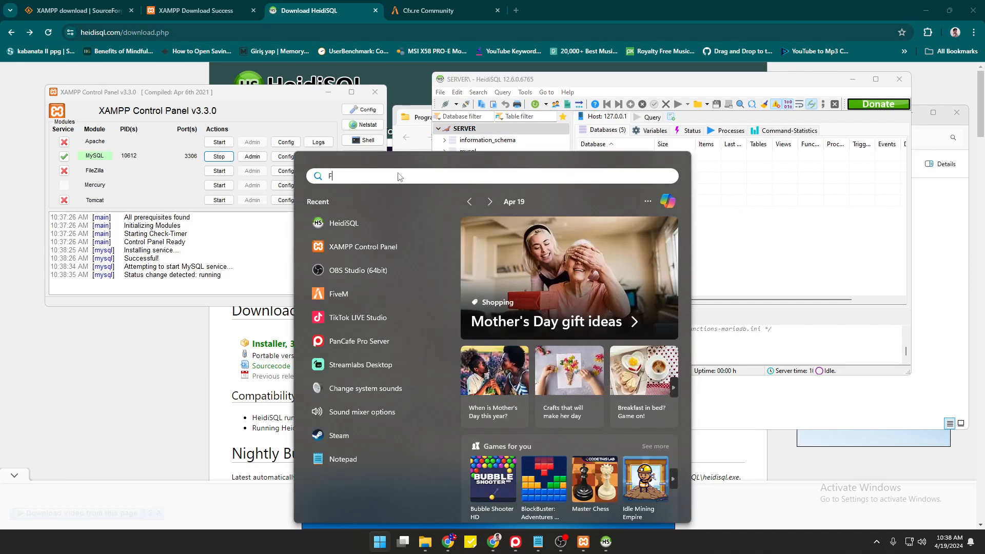
type("FIVE")
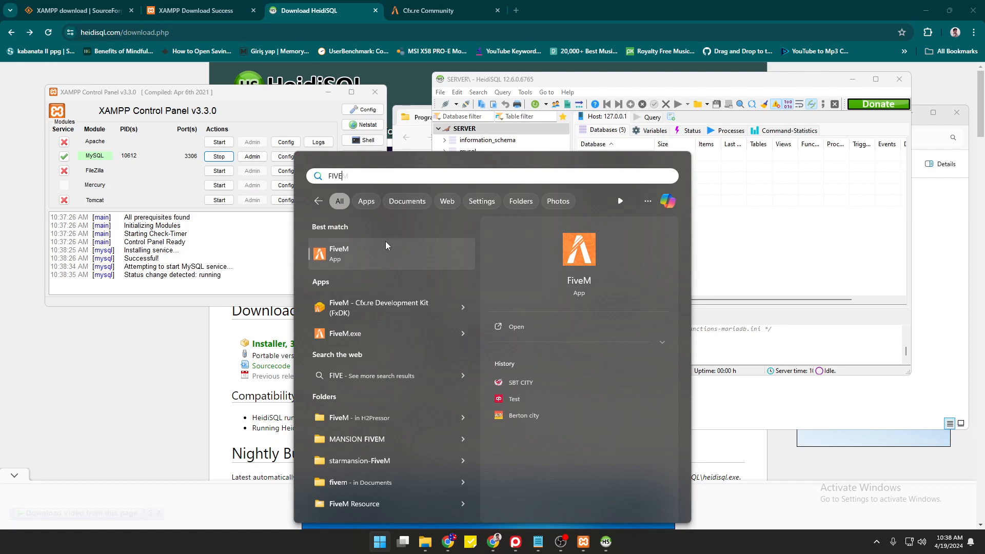
Launch FiveM from the search results, then close the ZAP-Hosting rental page it opens.
left_click(348, 256)
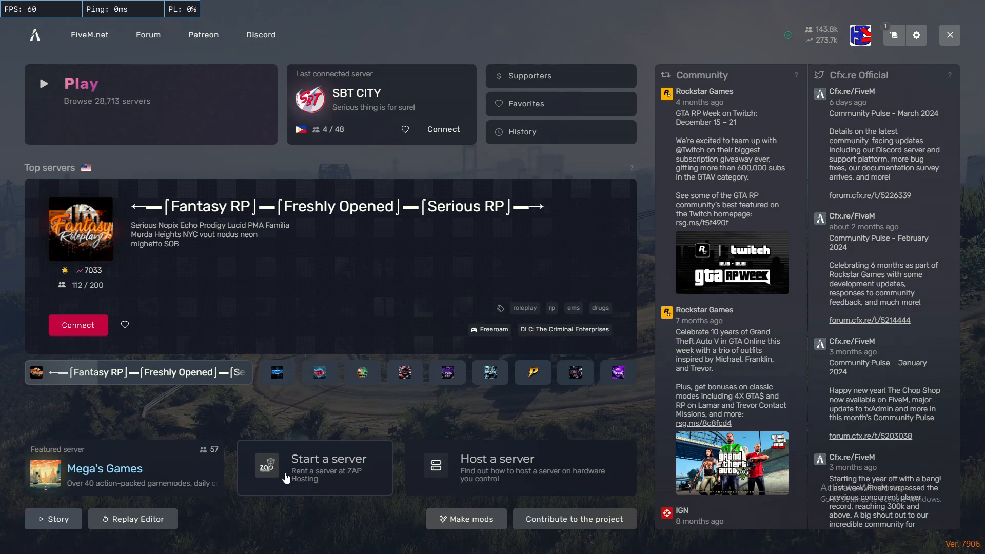
left_click(323, 478)
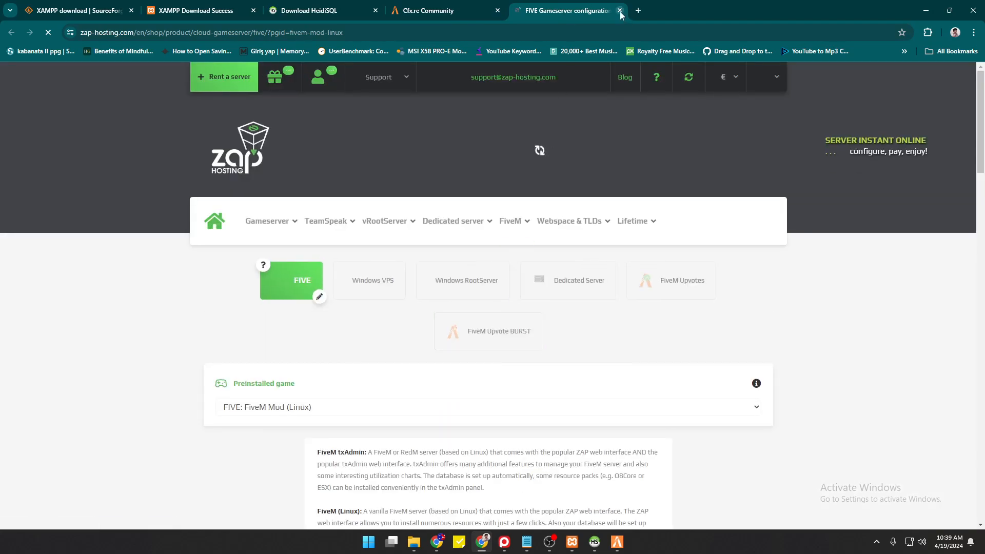
left_click(619, 10)
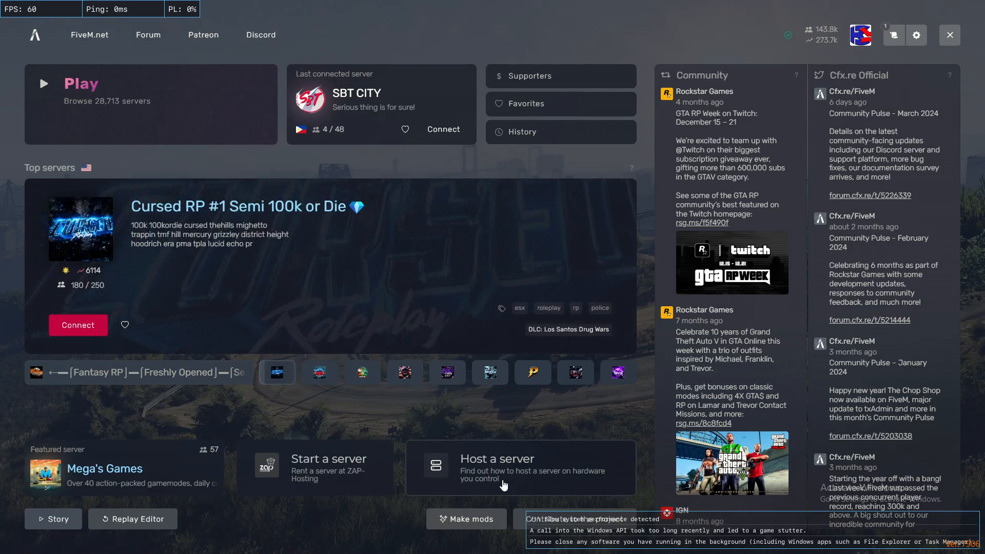
Open the Vanilla Windows setup guide and follow step 2's link to the server build listing.
left_click(505, 485)
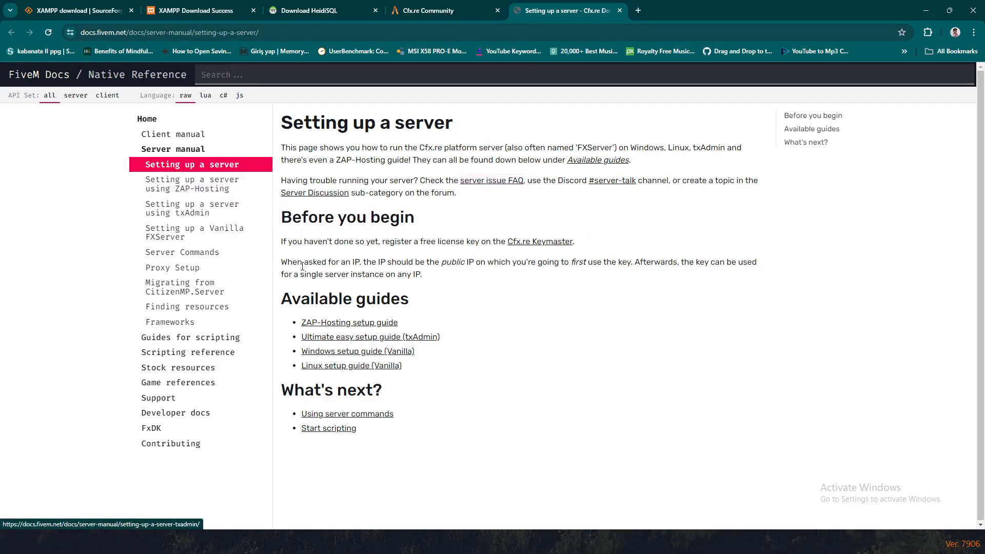
left_click(328, 353)
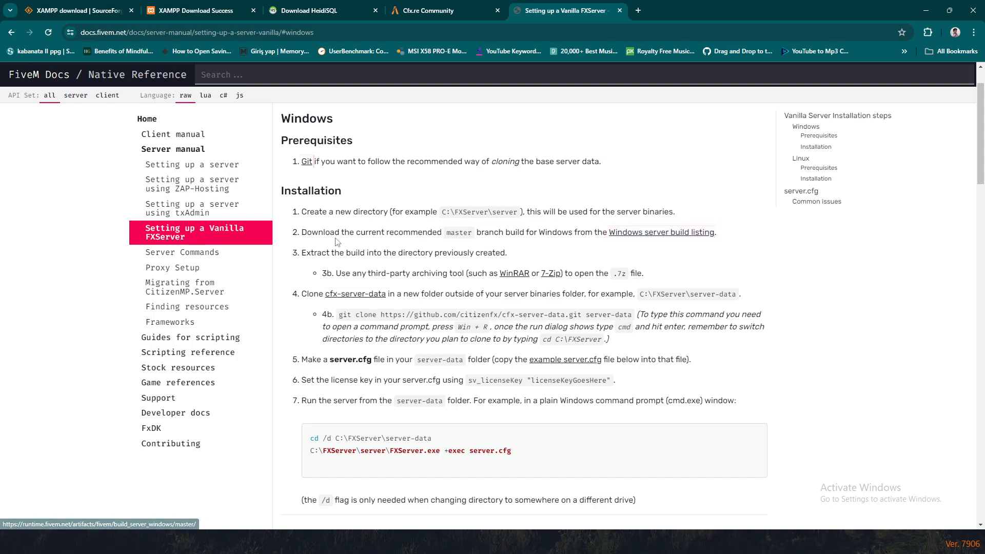
left_click_drag(305, 234, 512, 242)
left_click(517, 240)
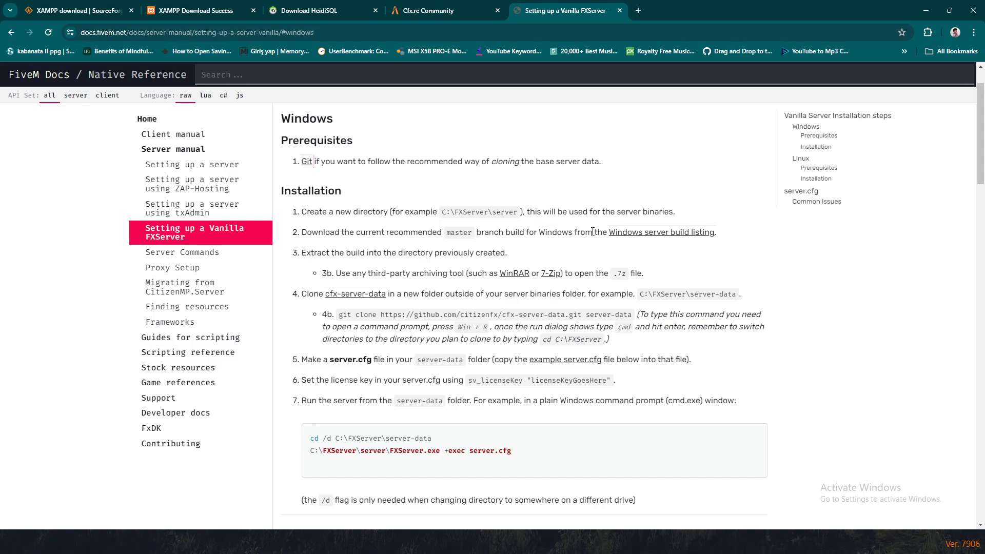
left_click(625, 233)
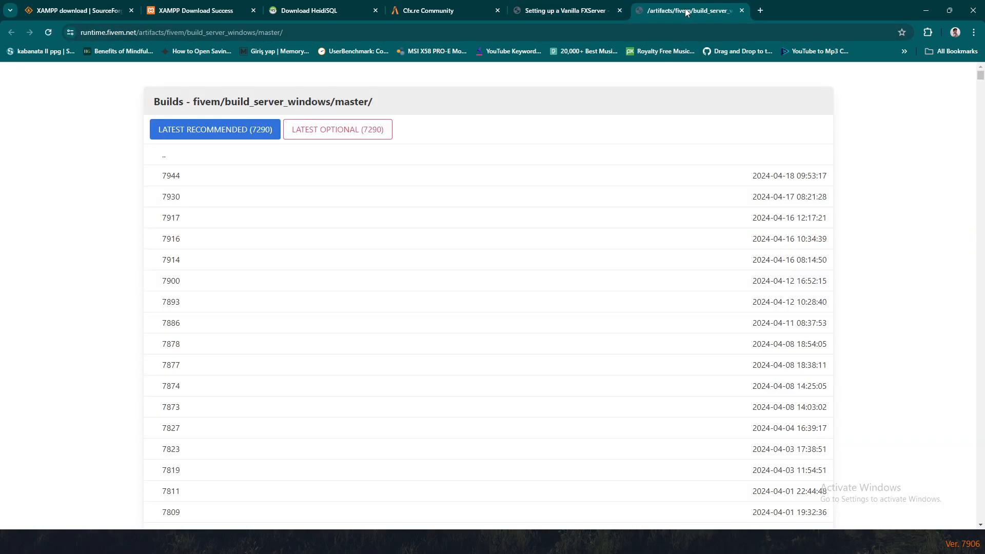
Exit the FiveM client and download recommended Windows build 7290 as server.7z.
key("alt+Tab")
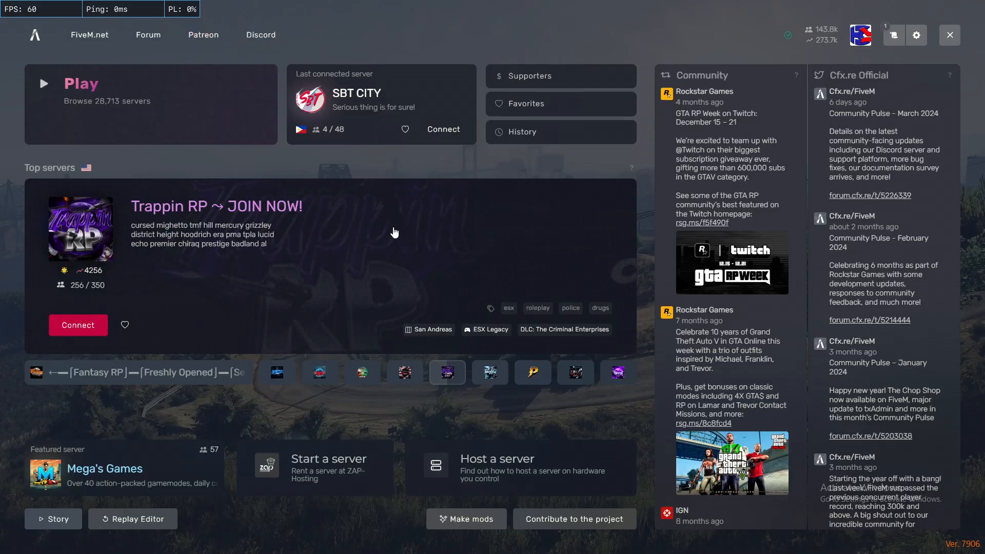
left_click(949, 35)
left_click(861, 37)
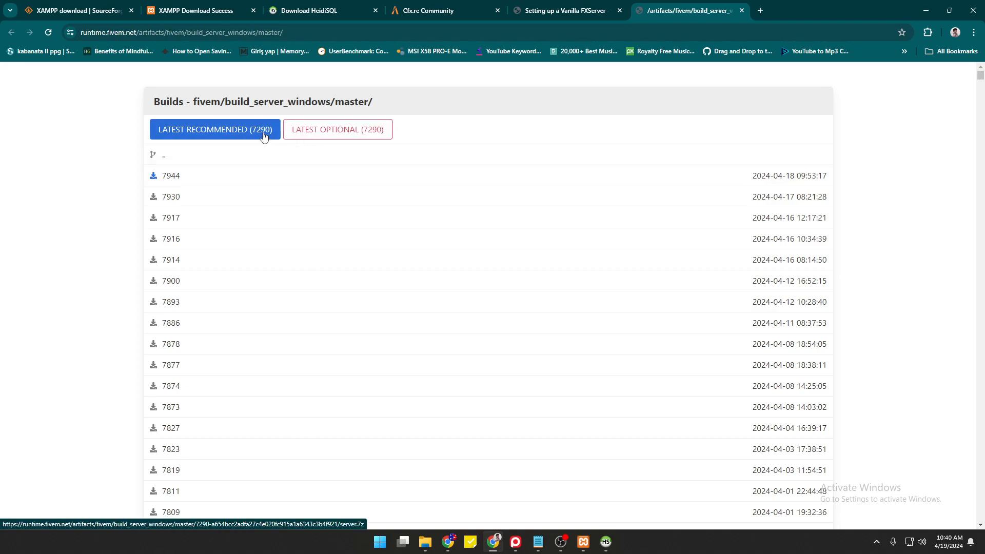
left_click(190, 134)
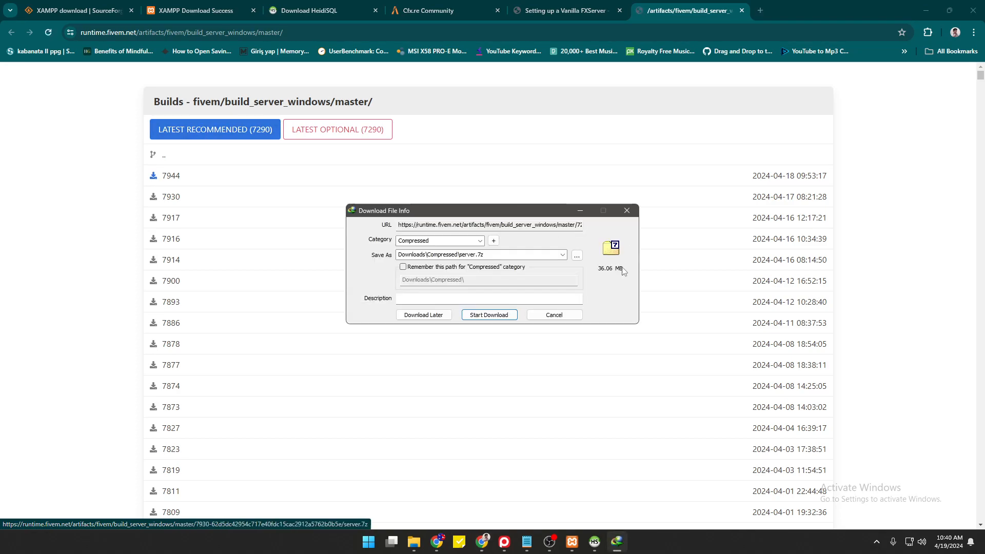
left_click(500, 315)
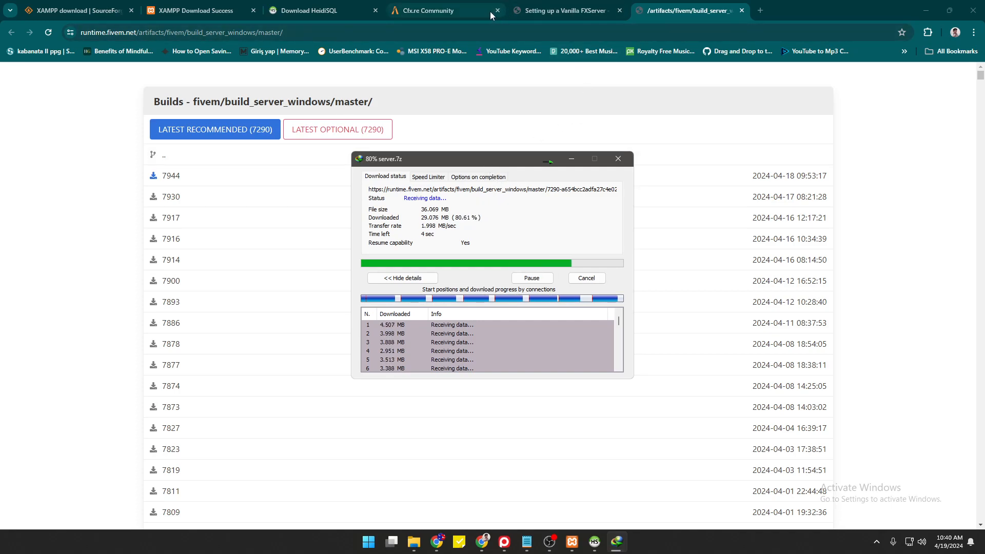
Show the downloaded server.7z in its folder and look inside the archive.
left_click(457, 13)
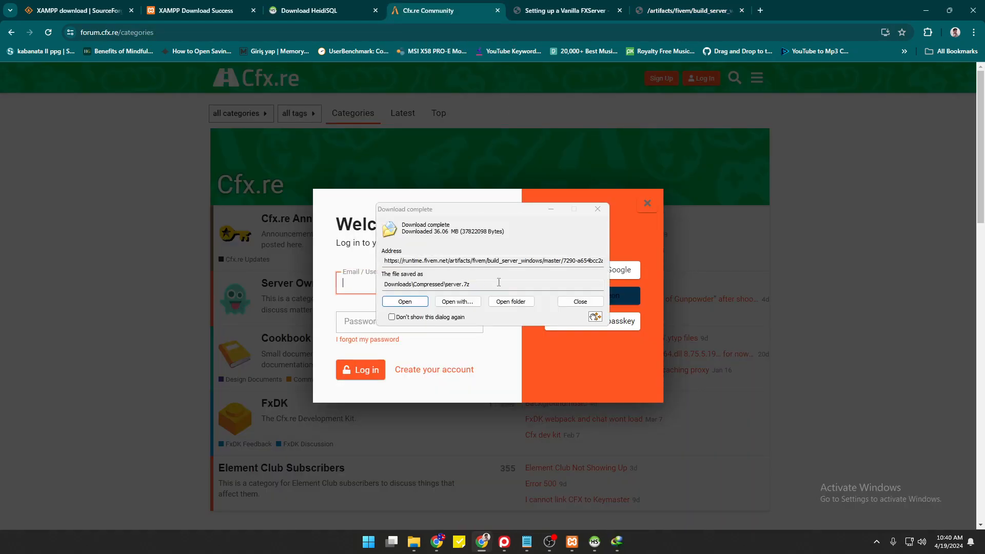
left_click(511, 301)
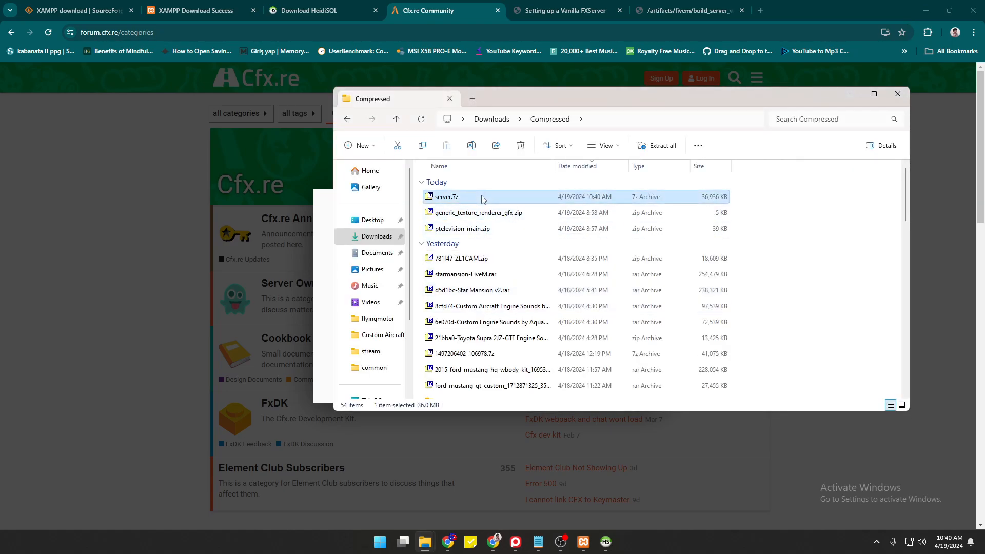
left_click(481, 198)
left_click(494, 199)
double_click(496, 199)
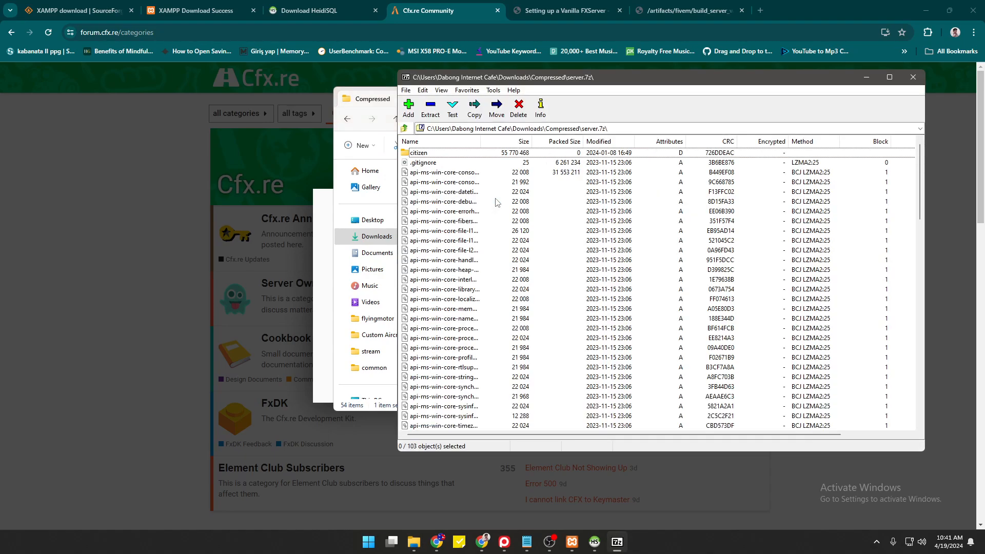
left_click(922, 78)
Extract server.7z with WinRAR into a server folder and select that folder.
right_click(456, 197)
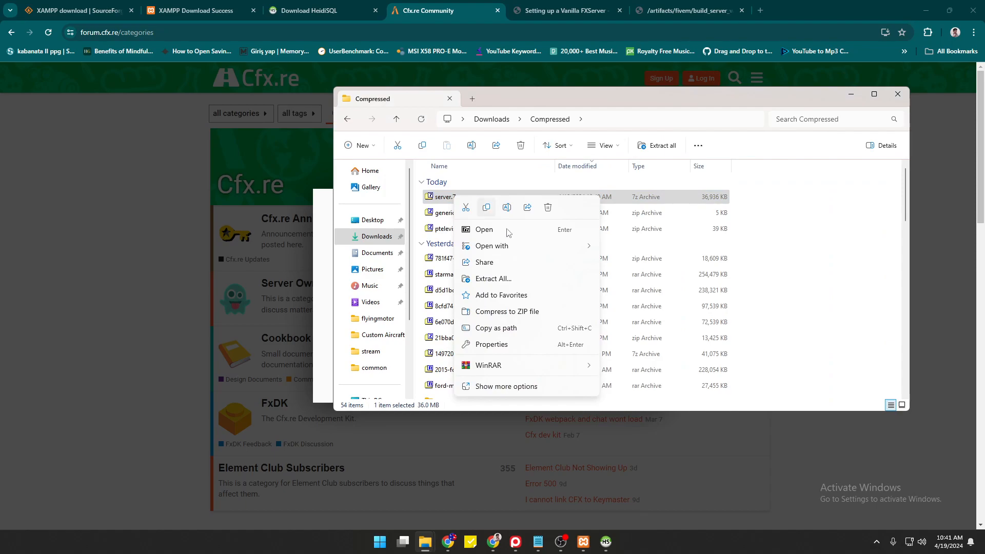
mouse_move(529, 368)
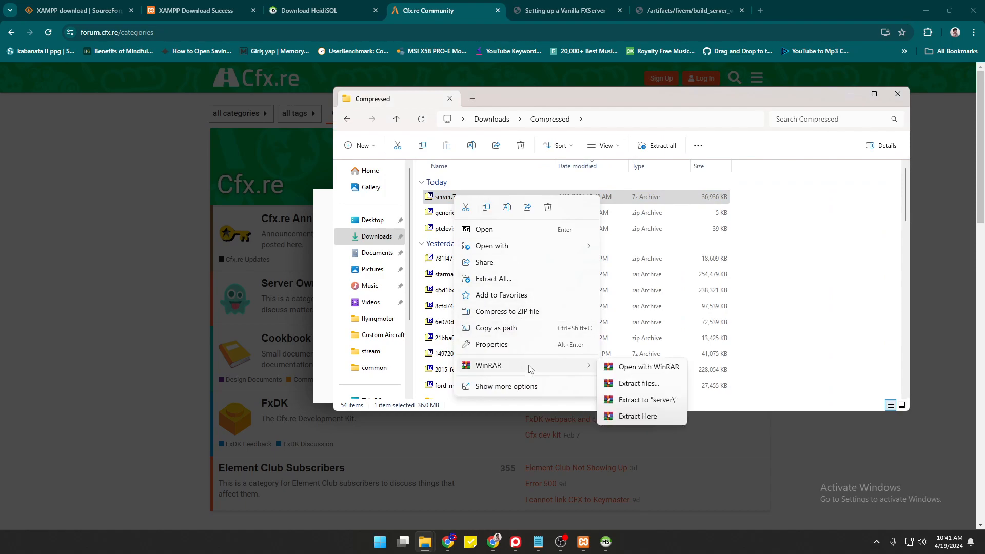
left_click(636, 401)
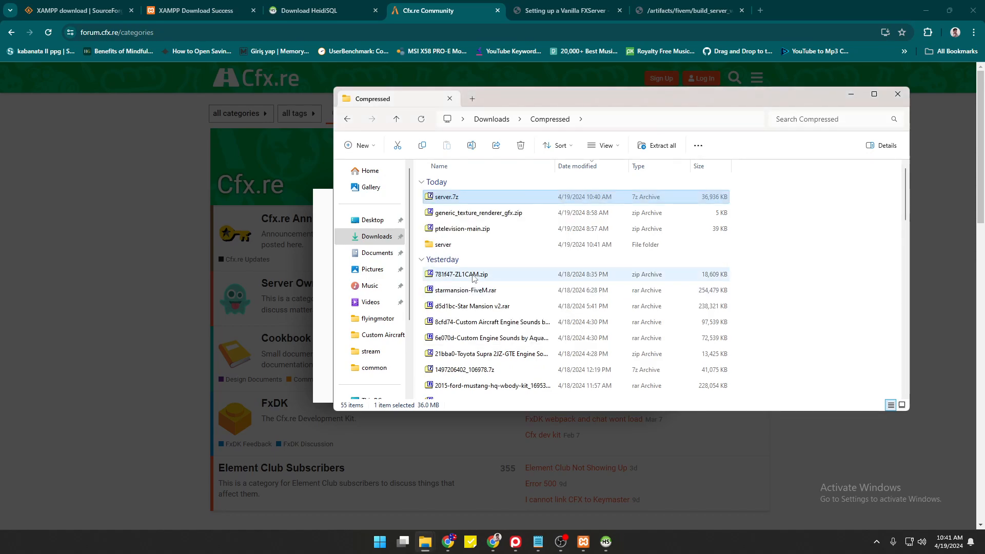
left_click(462, 246)
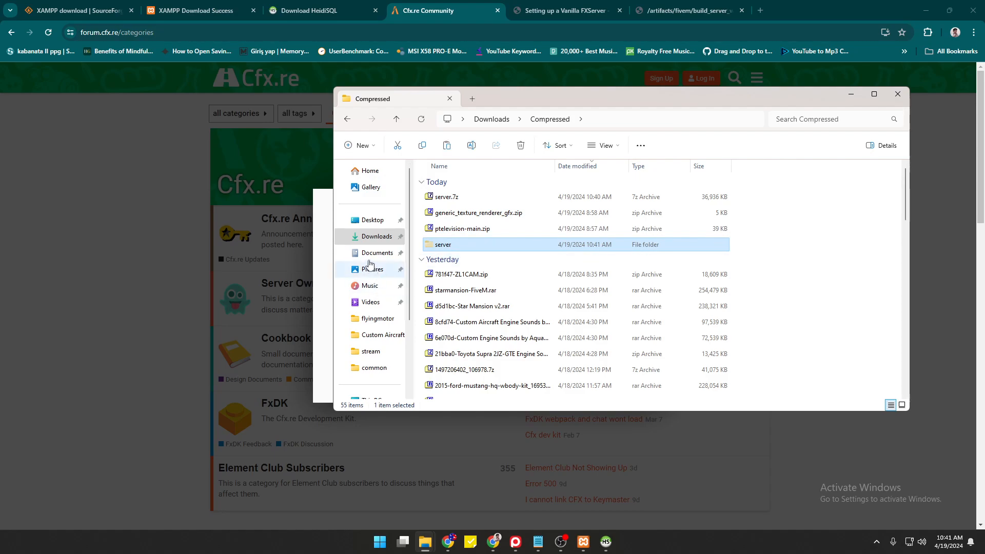
scroll(439, 286, "down", 6)
scroll(439, 286, "up", 6)
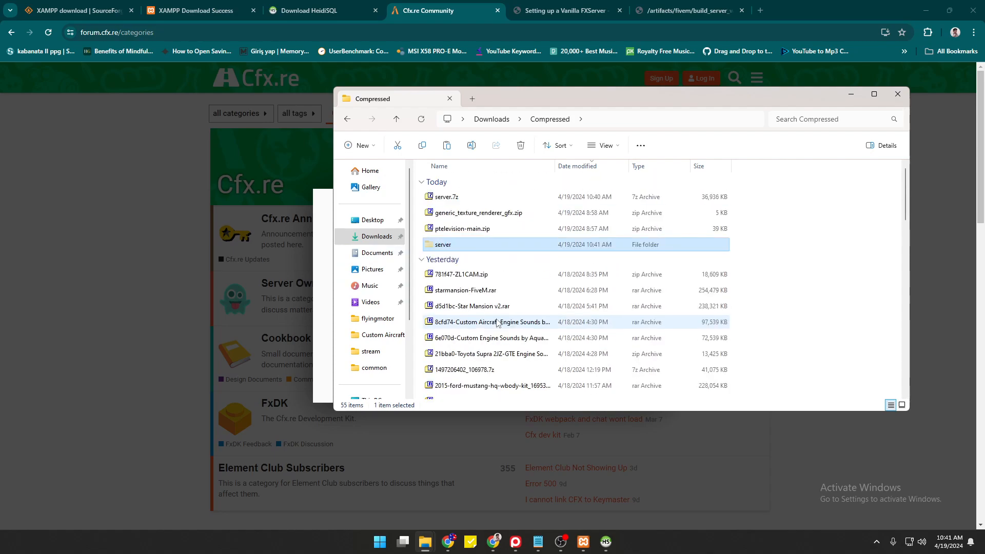
scroll(548, 282, "down", 5)
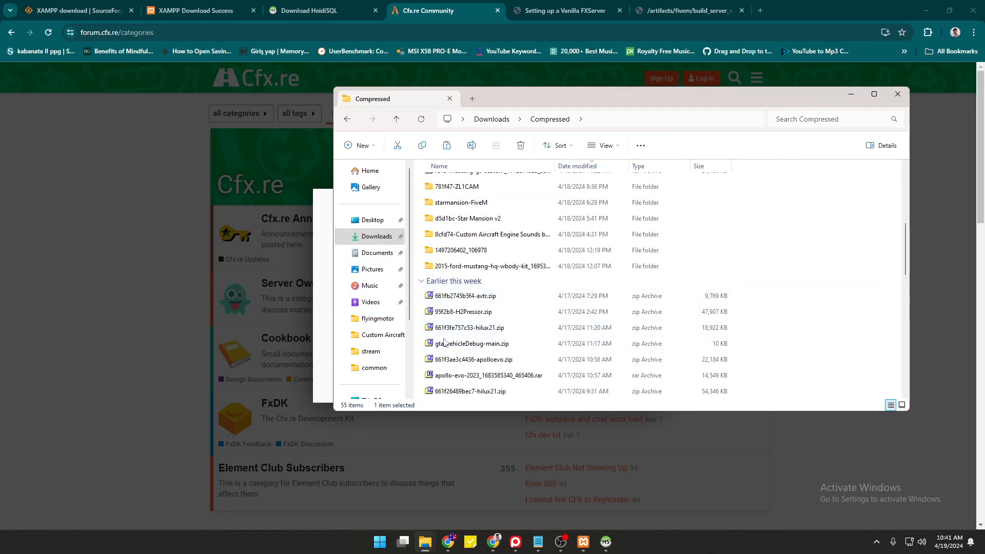
scroll(458, 339, "up", 5)
Paste the server folder into Documents and open it.
left_click(368, 260)
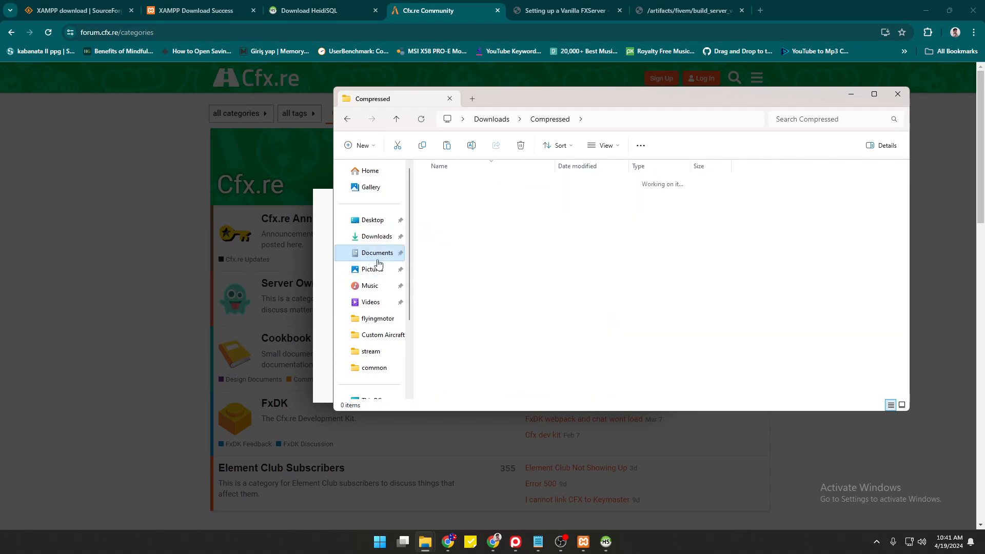
key("ctrl+v")
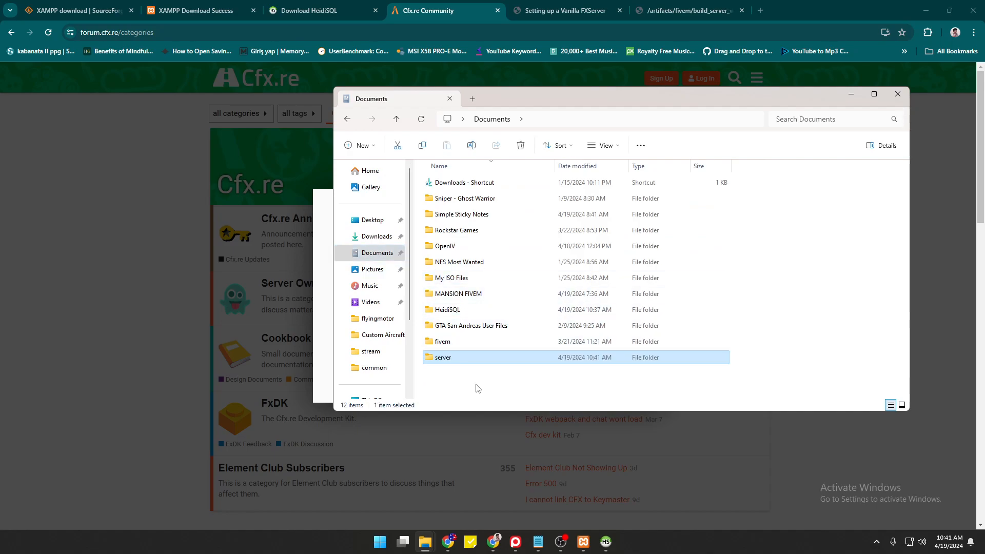
double_click(458, 358)
scroll(467, 251, "down", 18)
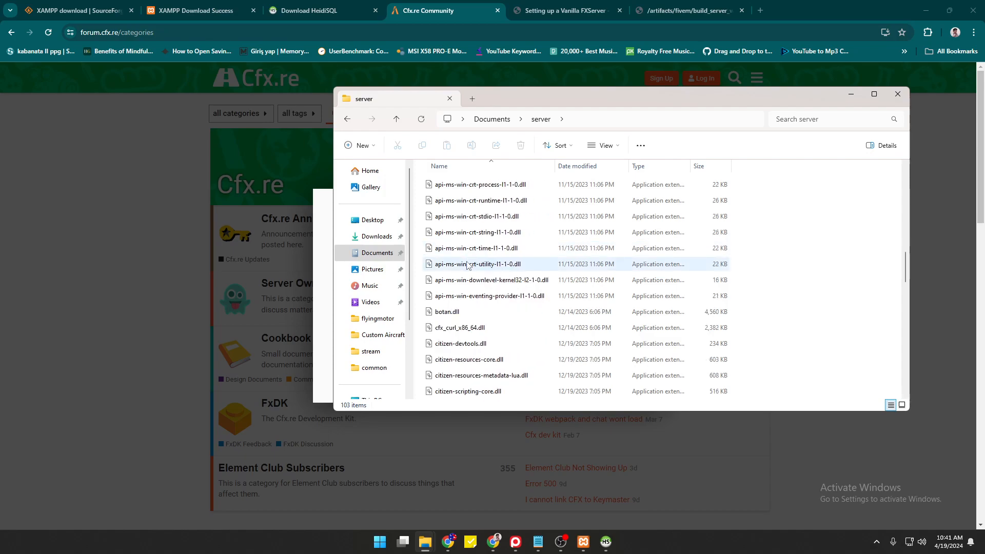
scroll(467, 277, "up", 4)
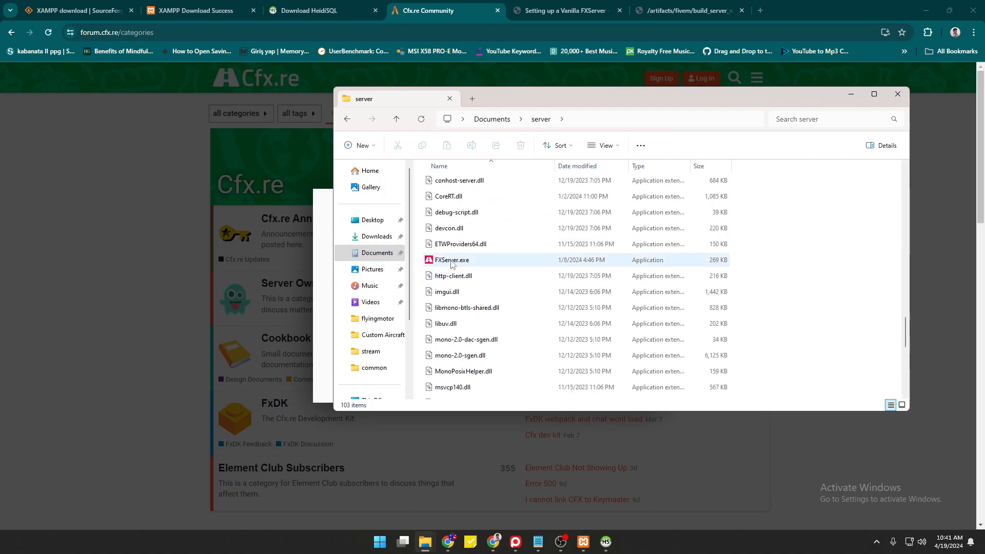
scroll(482, 287, "up", 12)
scroll(497, 298, "up", 10)
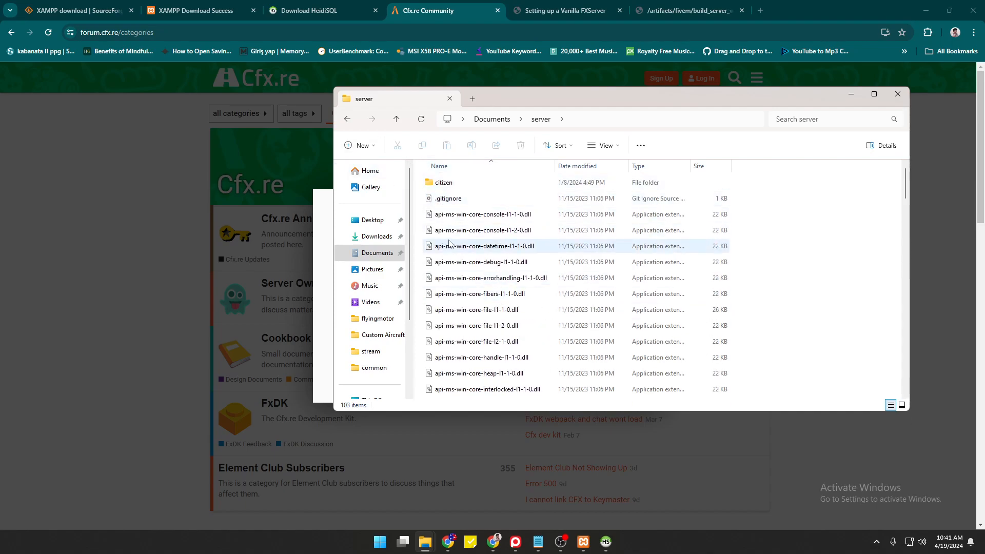
Create a new folder named SERVER inside the server folder.
left_click(359, 145)
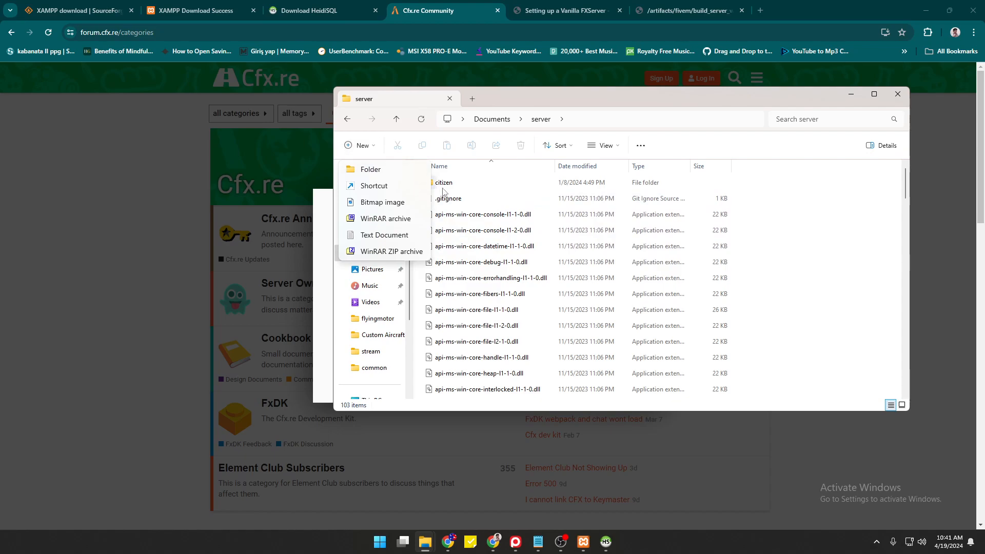
left_click(380, 171)
type("SER")
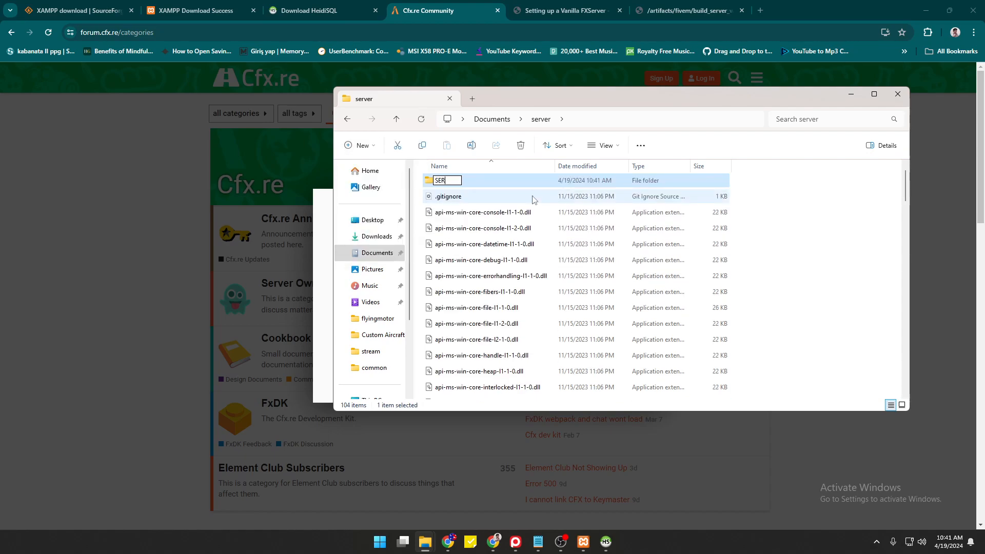
type("VER")
key("BackSpace")
key("BackSpace")
type("VER")
key("Return")
Select FXServer.exe in the Documents › server folder.
scroll(534, 201, "up", 1)
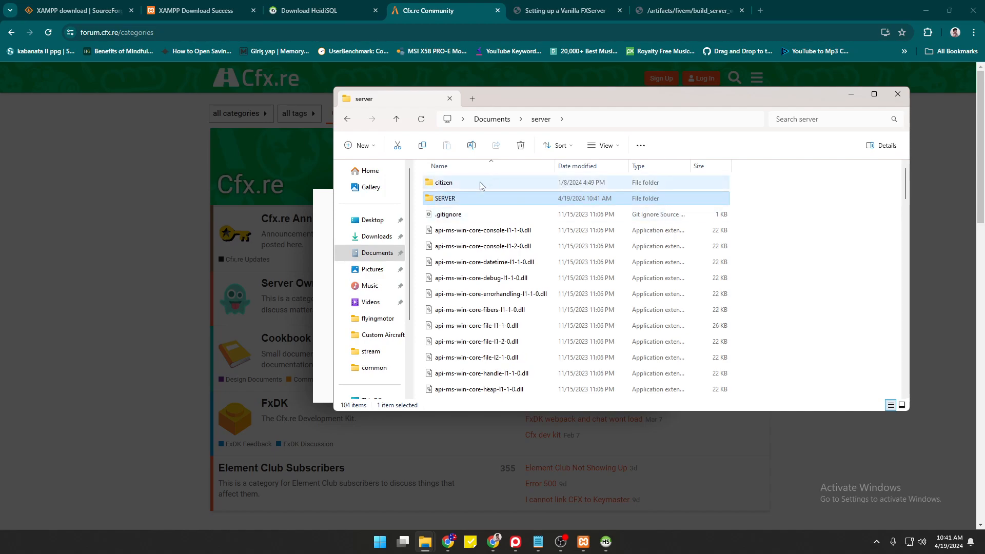
left_click(504, 203)
left_click(784, 206)
scroll(561, 307, "down", 10)
scroll(561, 309, "down", 10)
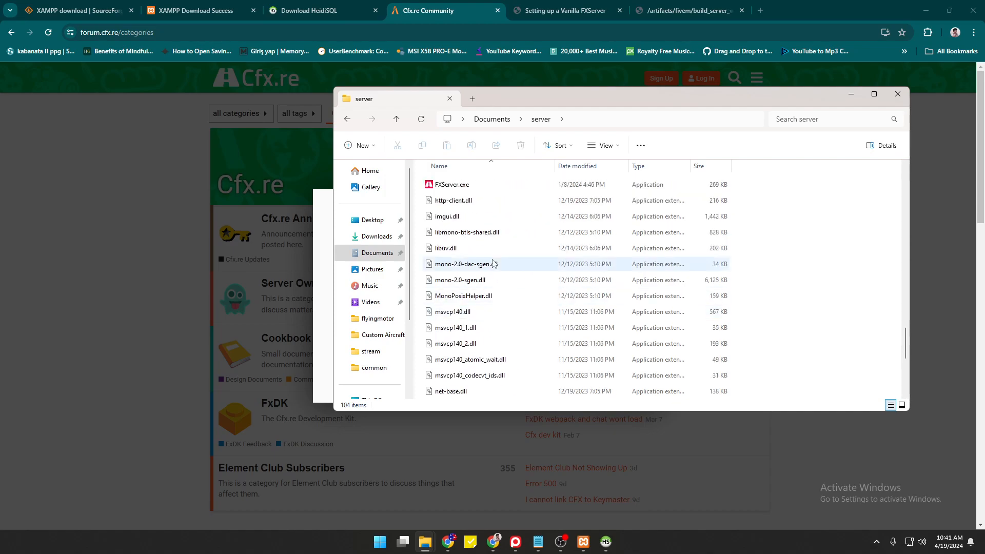
left_click(463, 191)
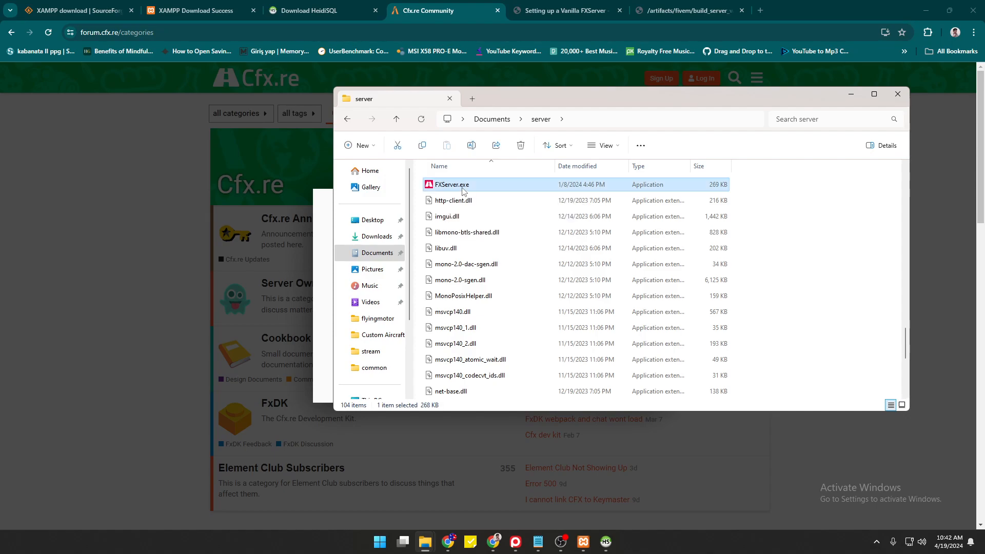
Run FXServer.exe and allow it through the Windows Defender firewall.
right_click(463, 191)
left_click(485, 221)
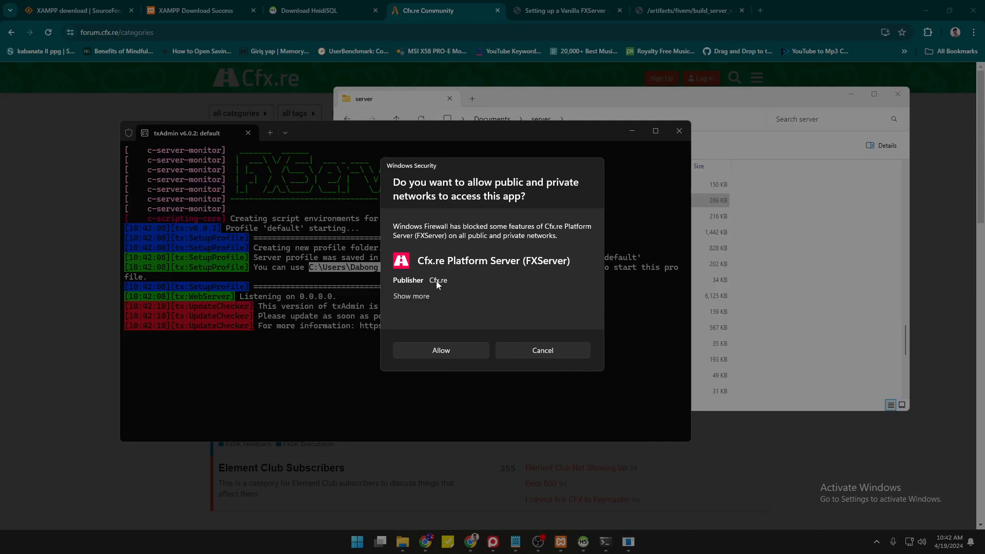
left_click(442, 353)
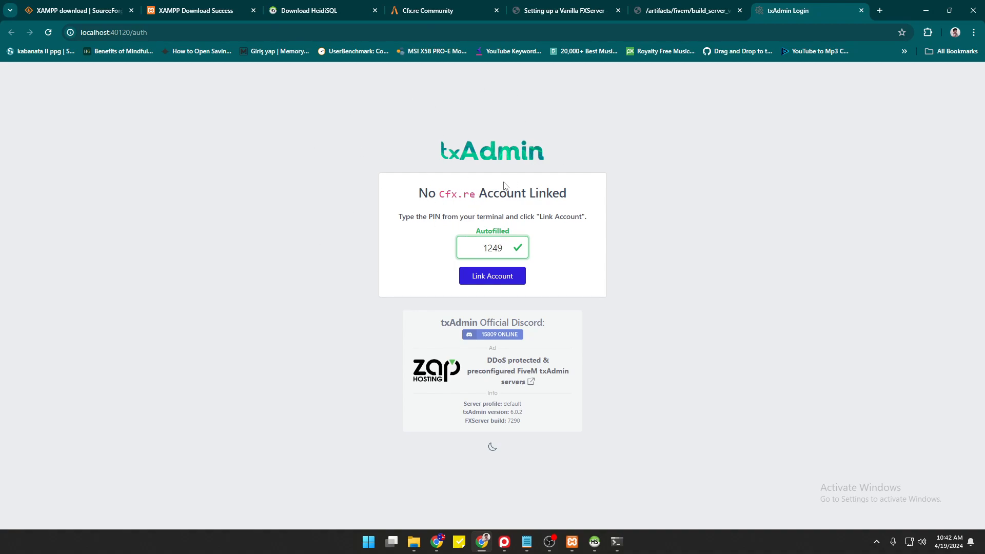
Check the PIN in the txAdmin terminal, then link the Cfx.re account on the txAdmin page.
key("alt+Tab")
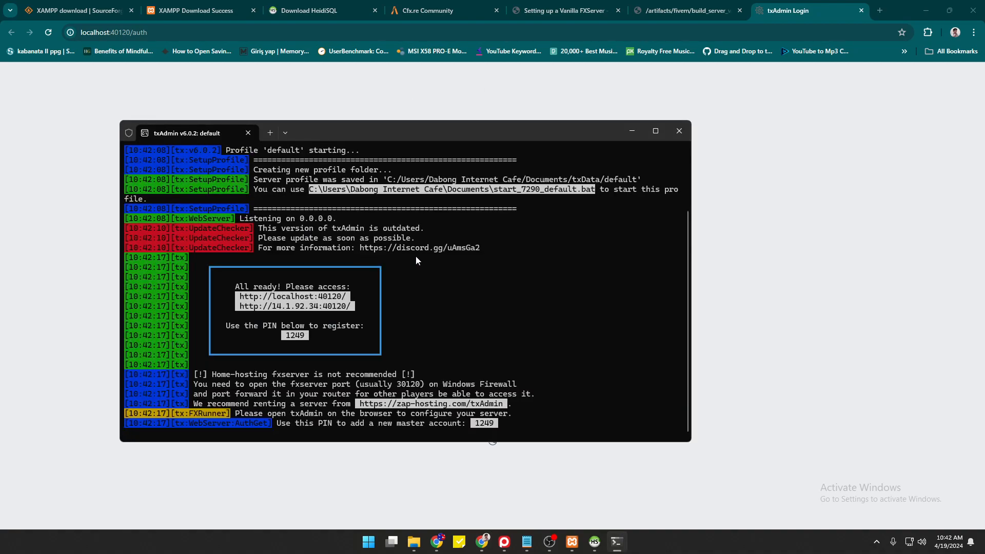
left_click_drag(545, 133, 683, 109)
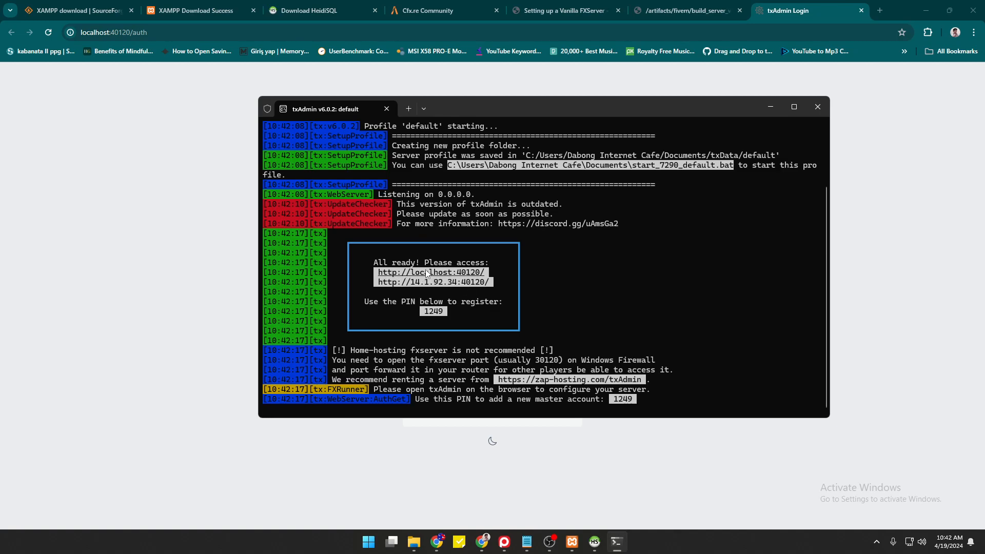
left_click(801, 11)
key("alt+Tab")
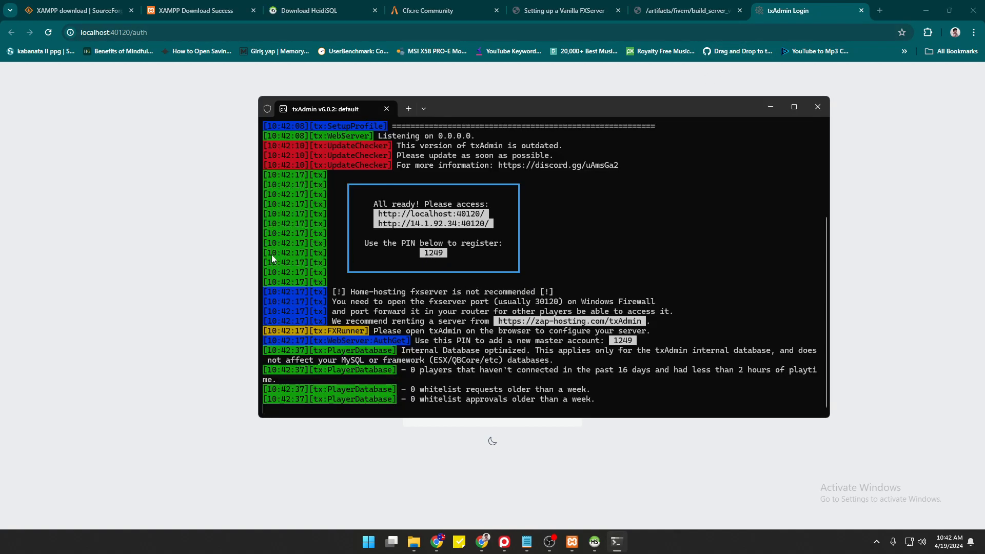
left_click(218, 247)
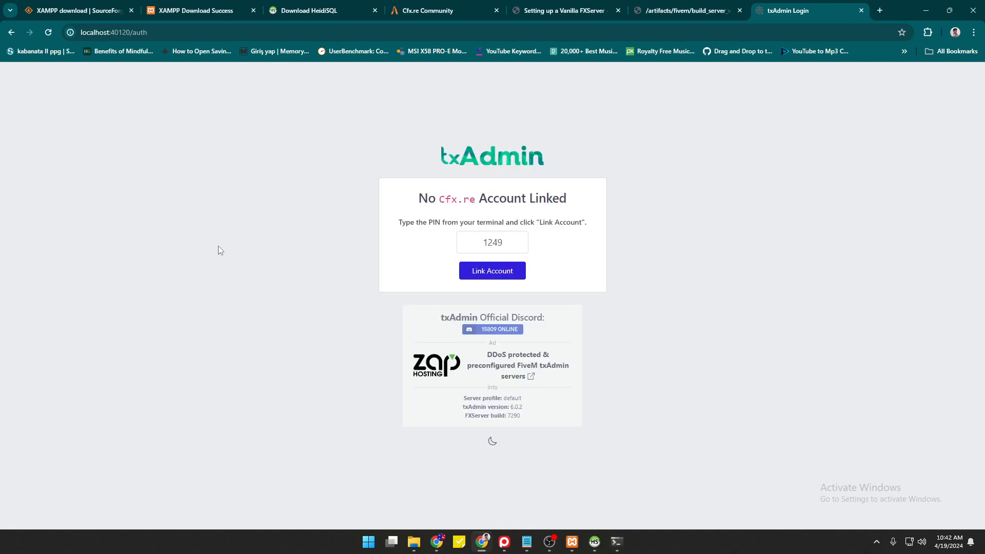
left_click(491, 277)
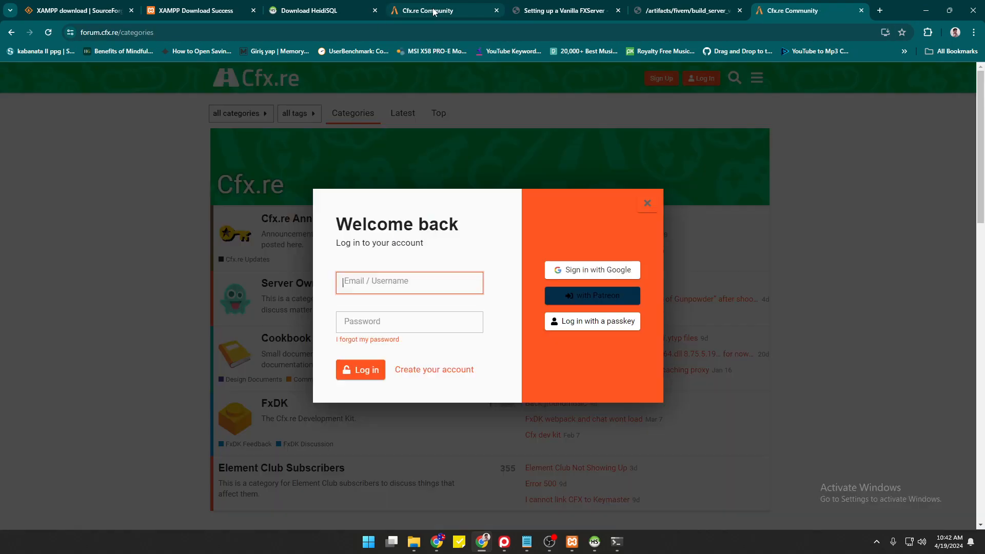
Go to keymaster.fivem.net and sign in with a Google account.
left_click(435, 11)
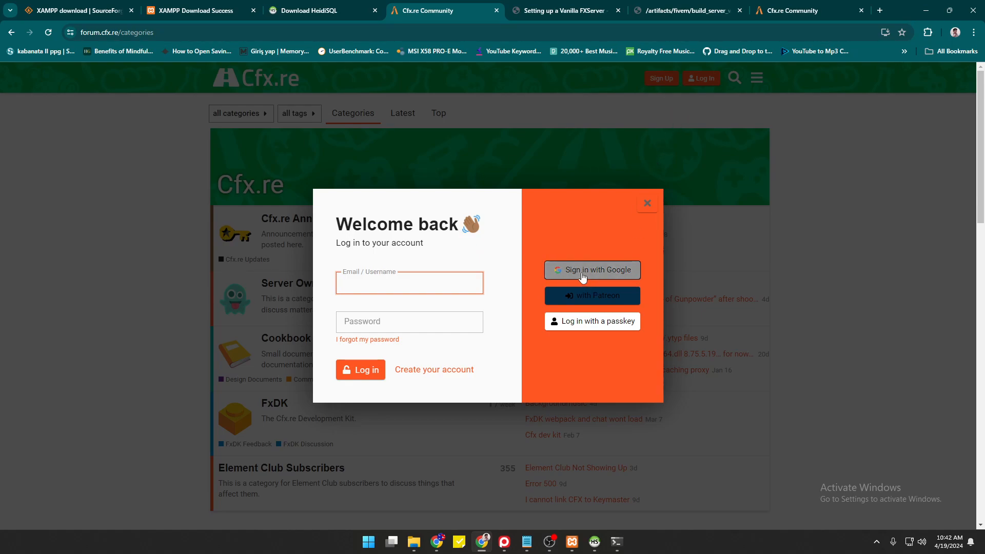
left_click(422, 34)
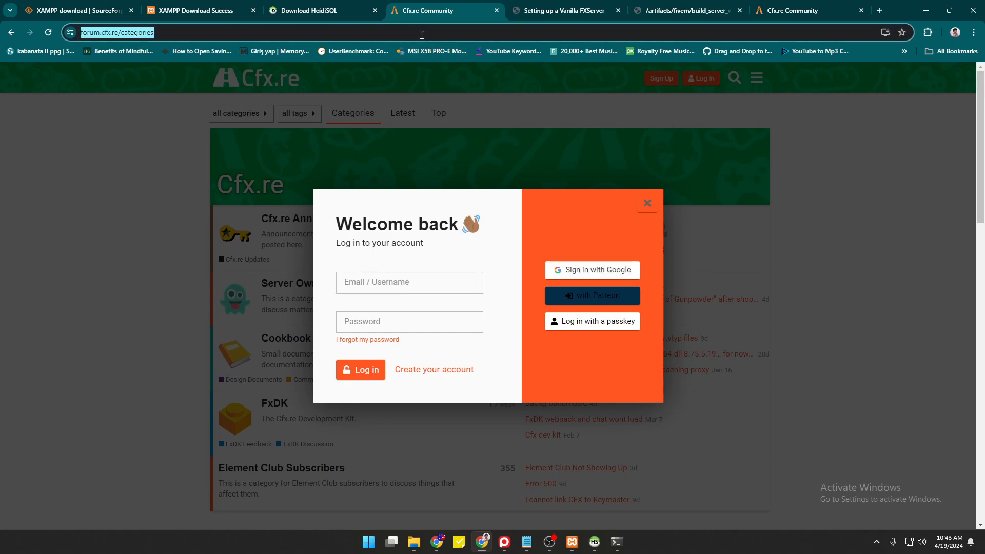
type("KEY")
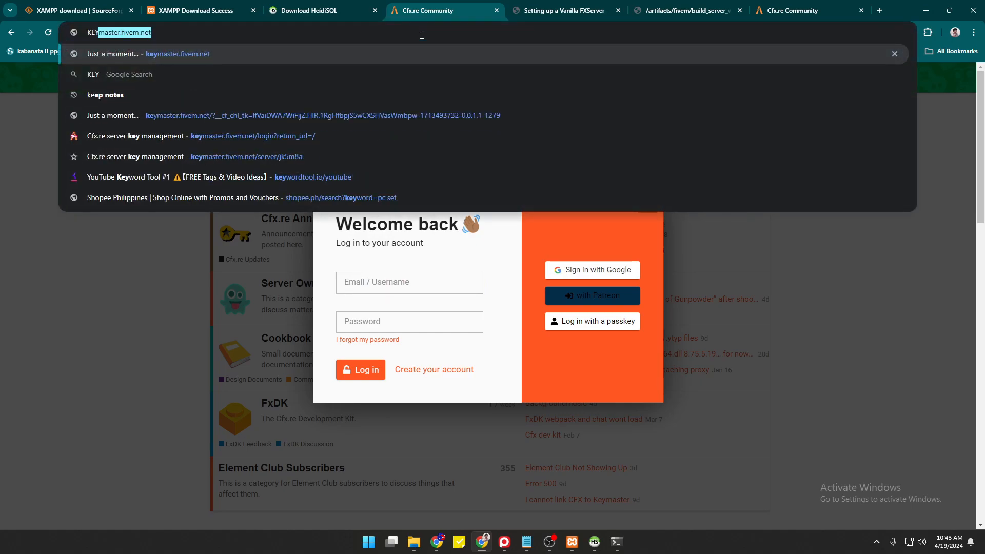
key("Return")
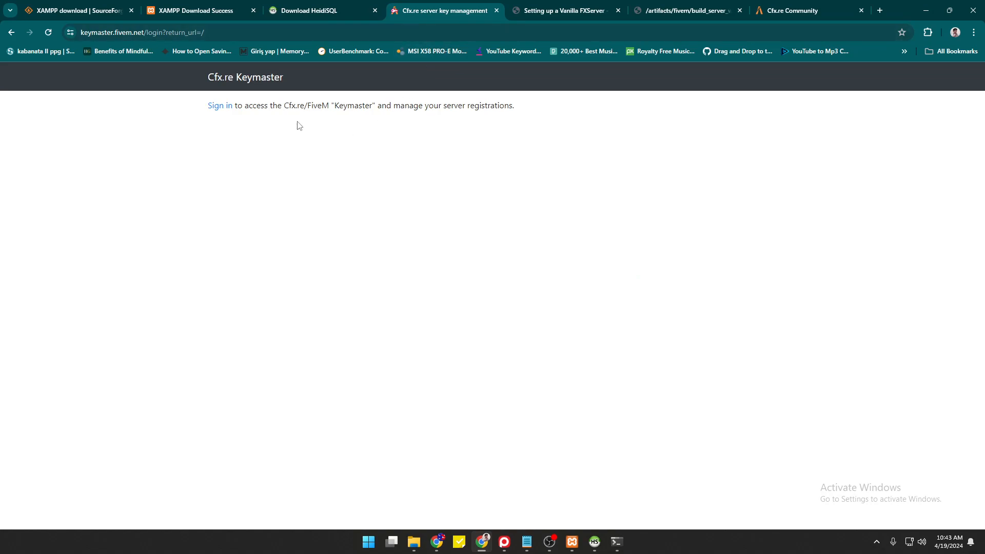
left_click(220, 106)
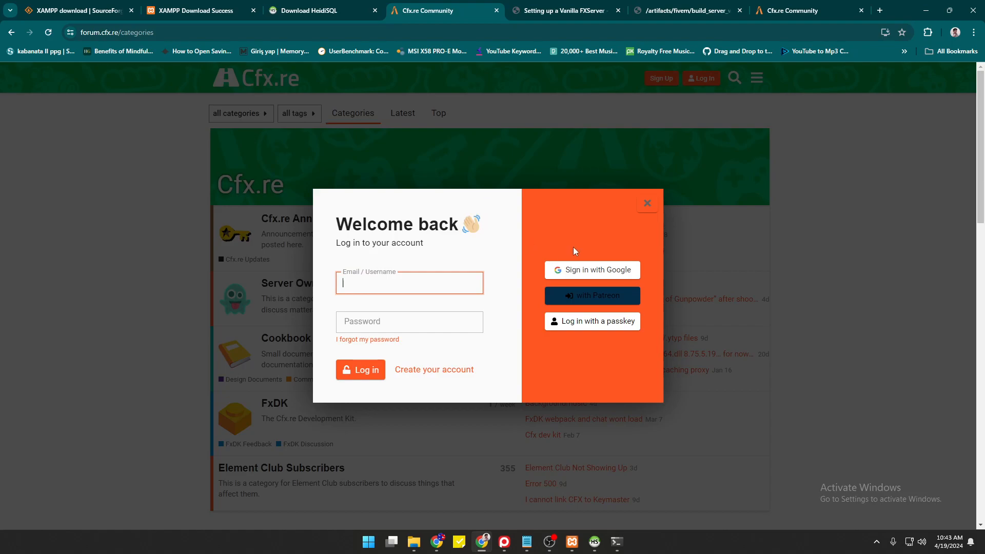
left_click(578, 276)
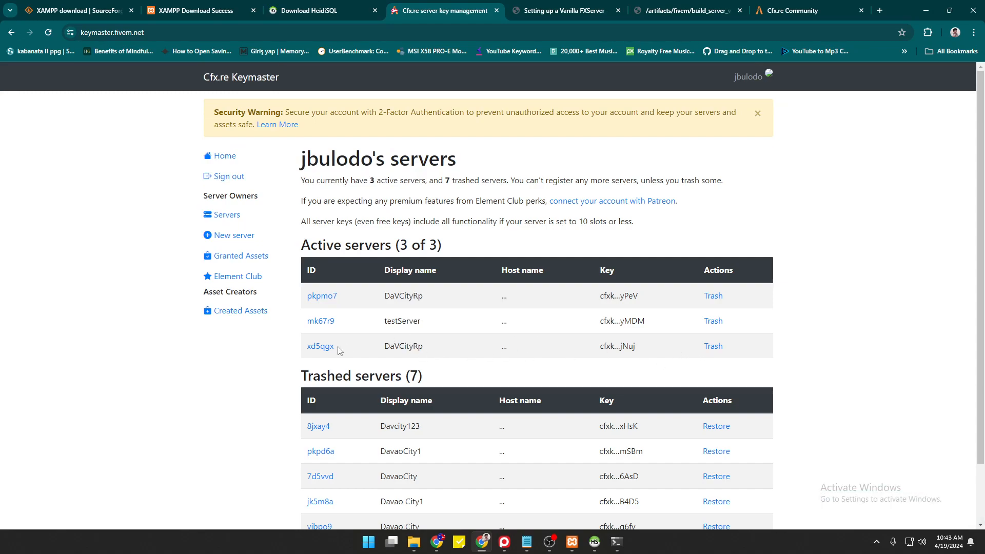
Trash the xd5qgx DaVCityRp server, start registering a new server named 'Dab', and open a new tab.
left_click(713, 346)
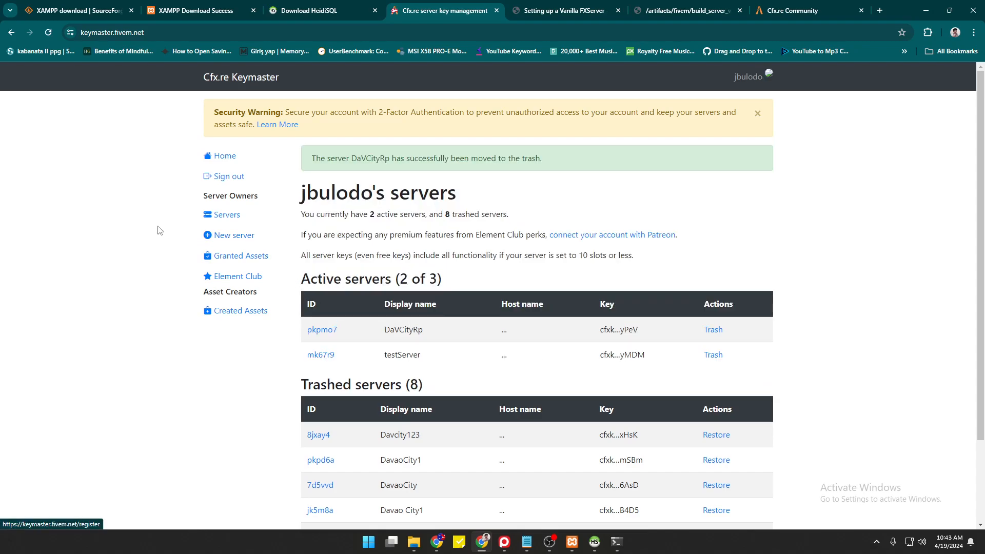
left_click(231, 241)
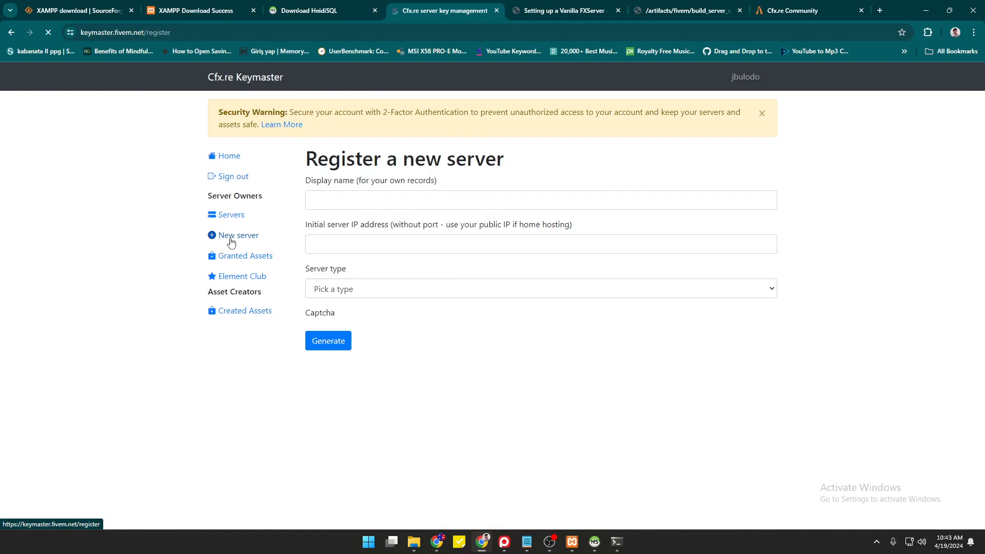
left_click(333, 205)
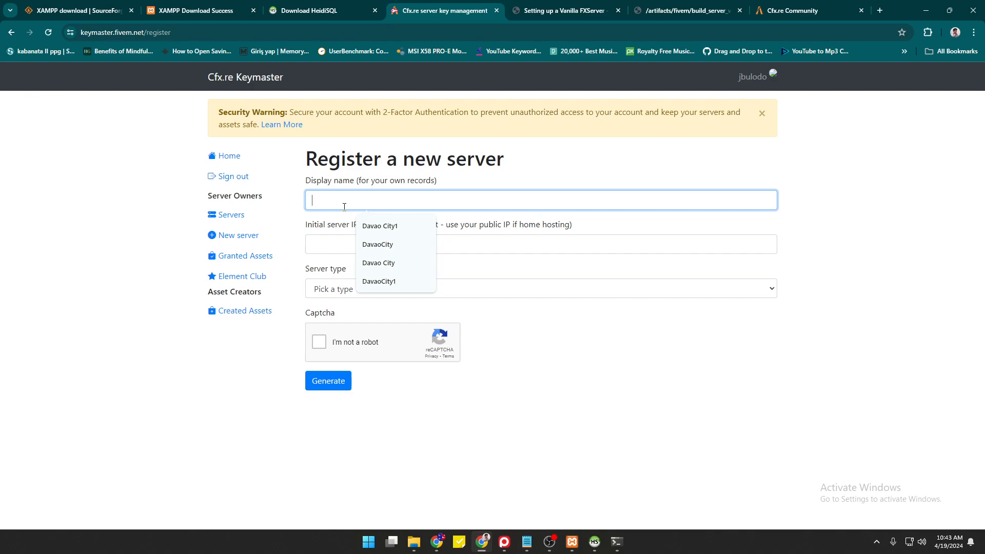
type("dABON")
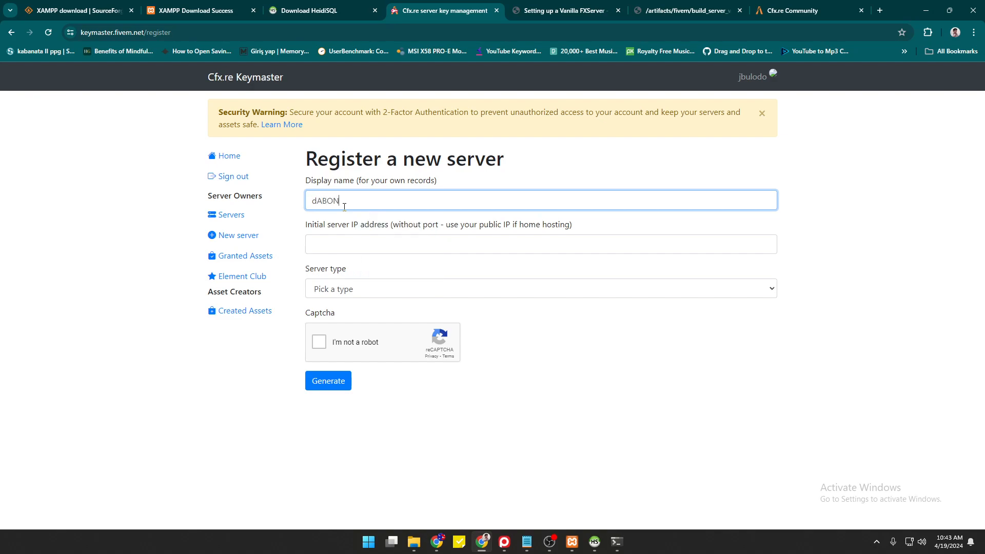
key("BackSpace")
key("BackSpace")
key("BackSpace")
key("BackSpace")
key("BackSpace")
type("Dab")
left_click(880, 10)
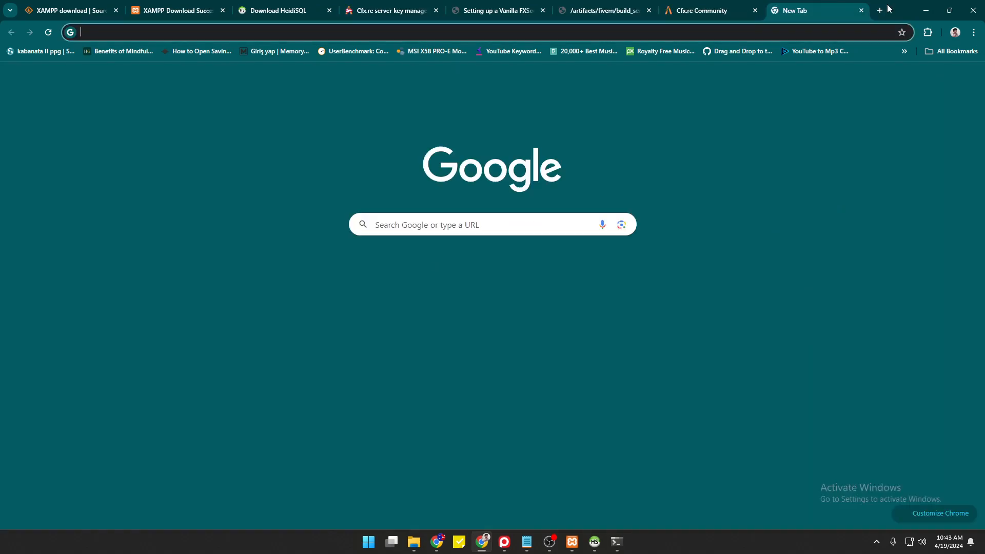
Look up 'myip' on WhatIsMyIPAddress and copy the public IPv4 address.
type("m")
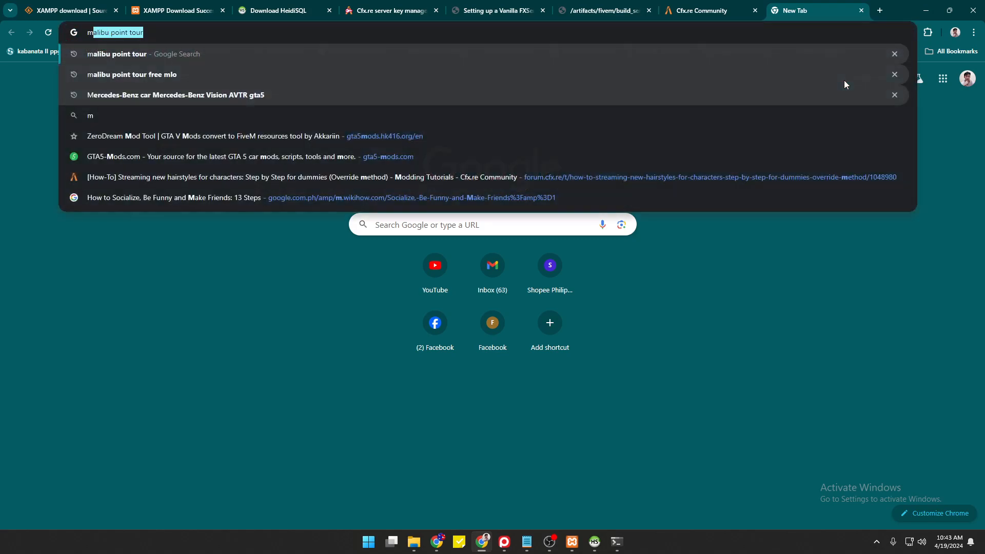
type("yip")
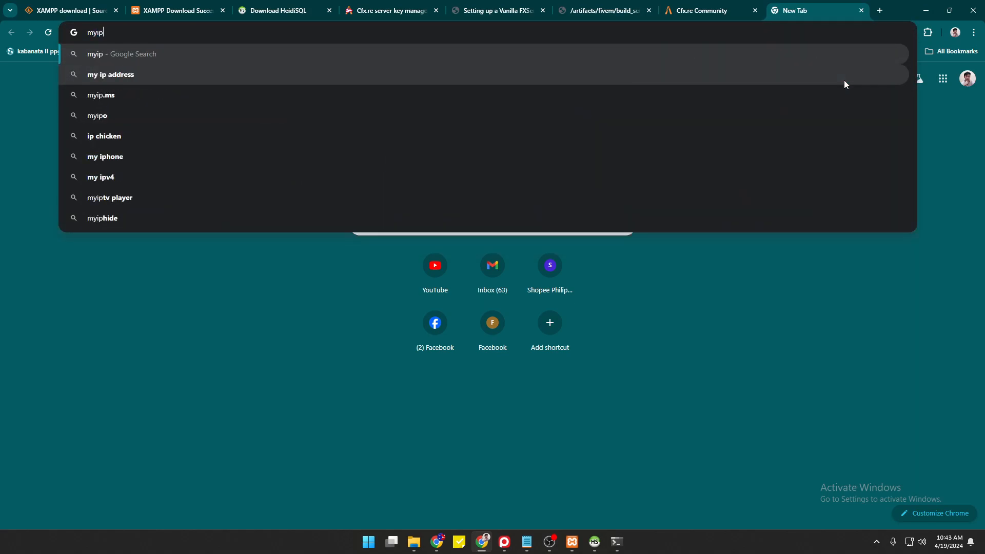
left_click(844, 80)
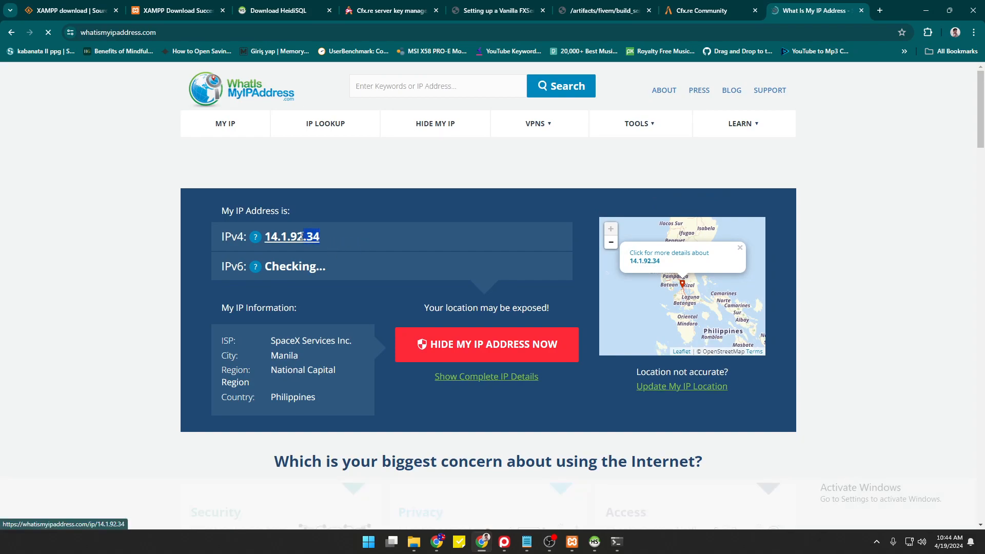
left_click(268, 235)
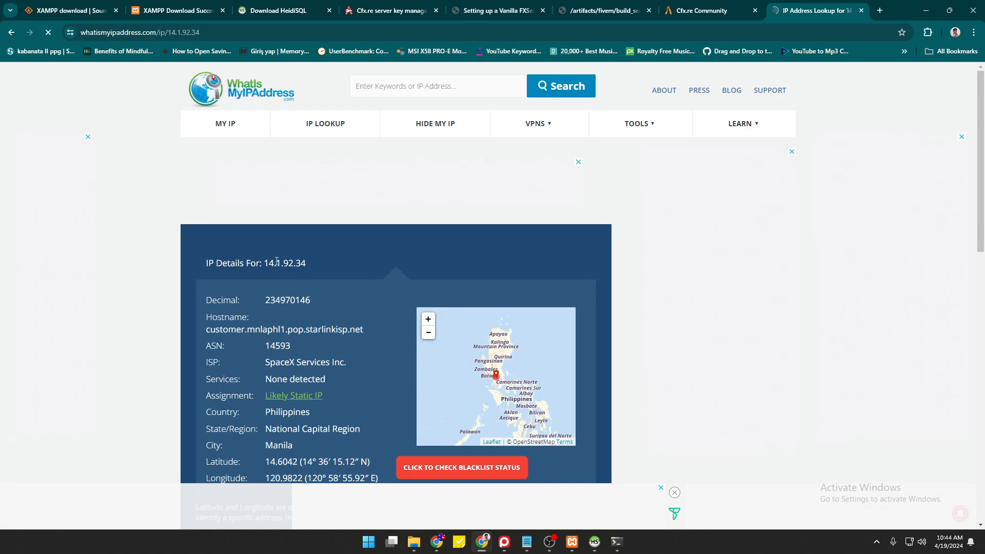
key("alt+Left")
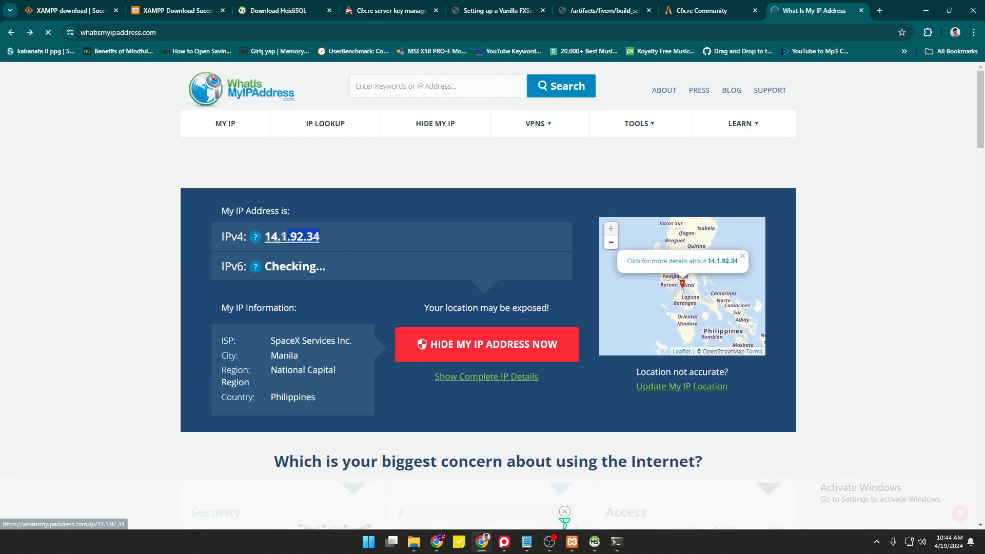
left_click_drag(284, 238, 265, 237)
right_click(285, 236)
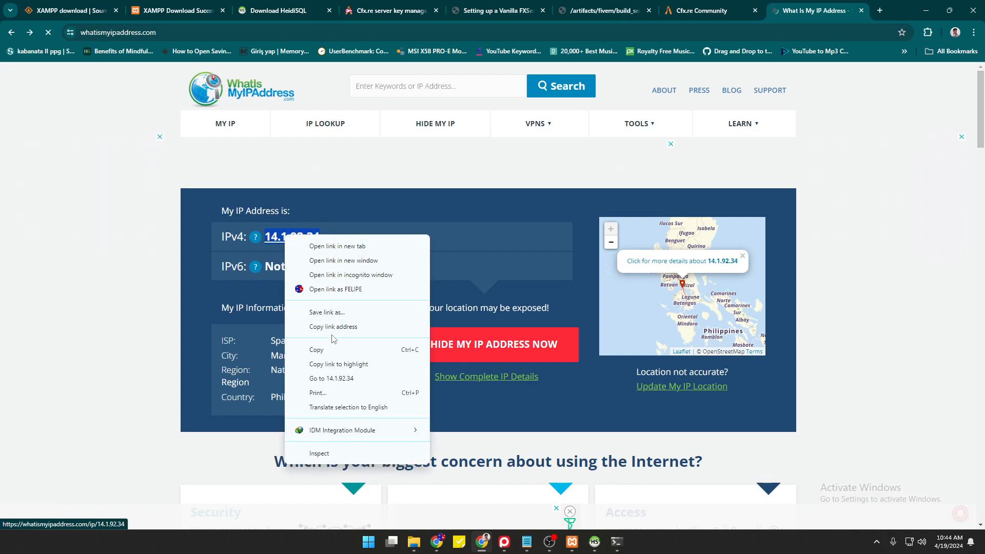
left_click(334, 350)
Close the Cfx.re Community tab and return to the Keymaster registration form.
left_click(672, 12)
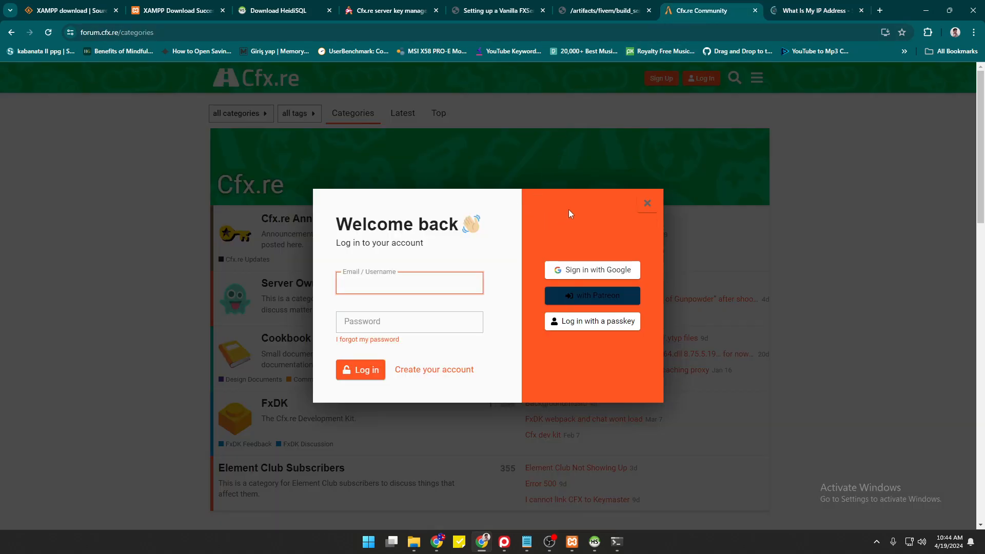
left_click(754, 10)
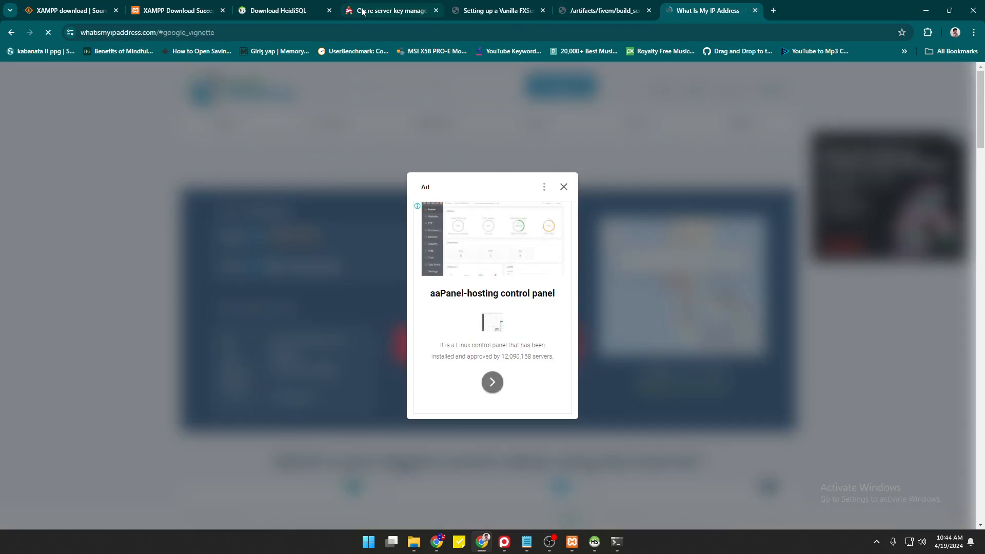
left_click(361, 11)
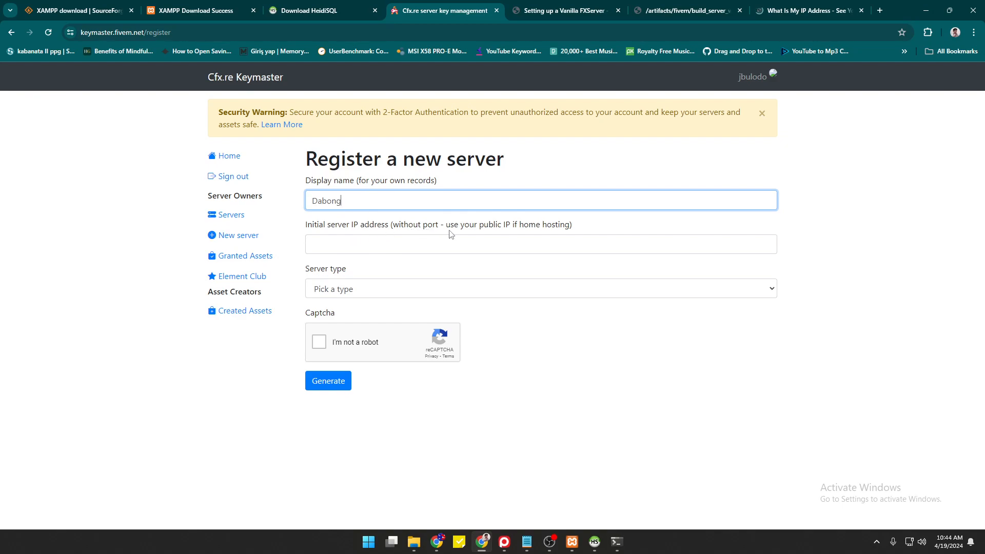
Paste the public IP and set server type Other/Home hosted with provider 'none'.
left_click(332, 248)
key("ctrl+v")
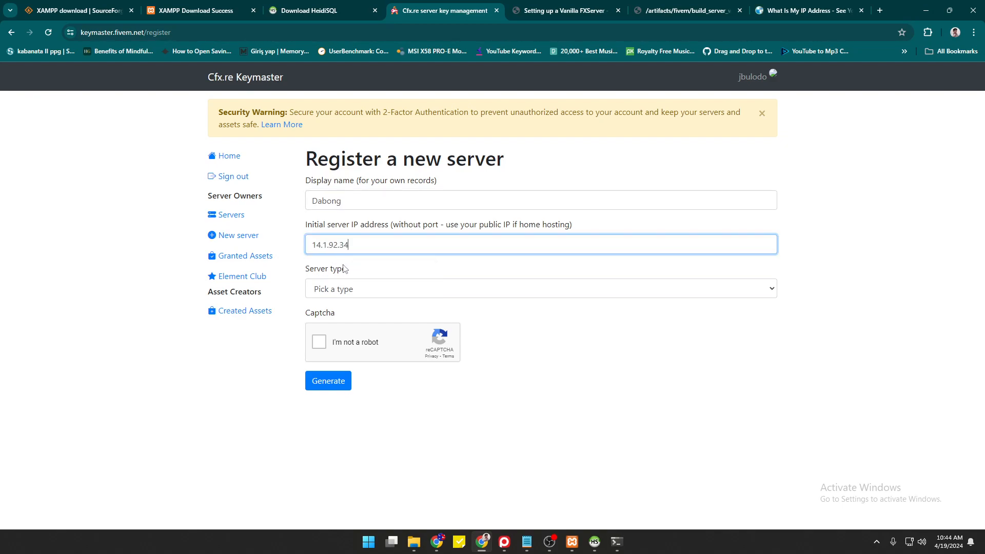
left_click(353, 288)
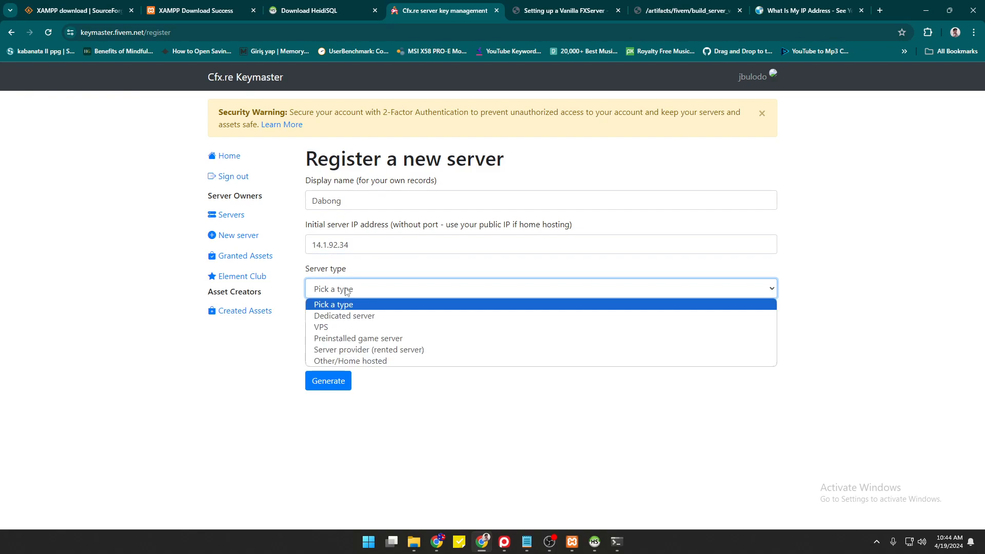
left_click(381, 361)
left_click(380, 333)
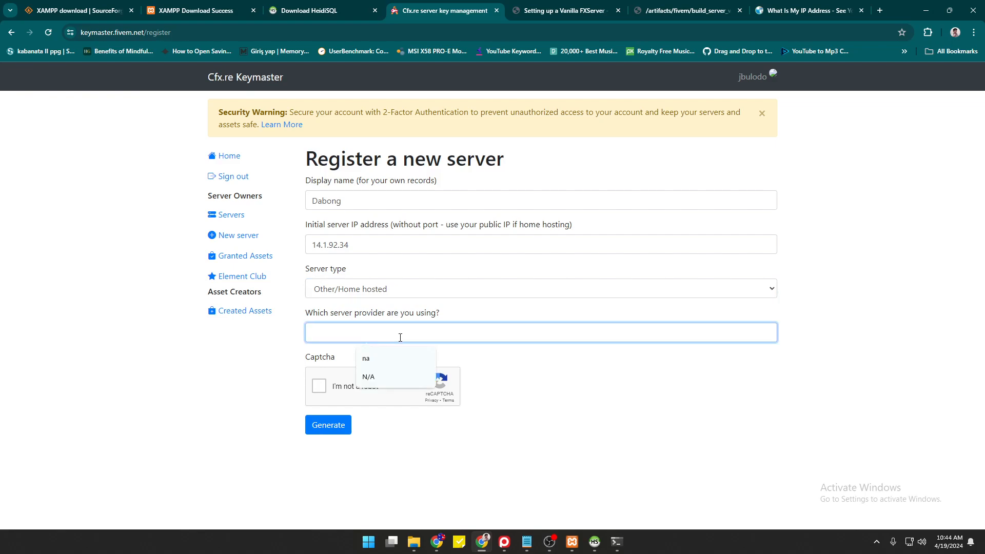
type("none")
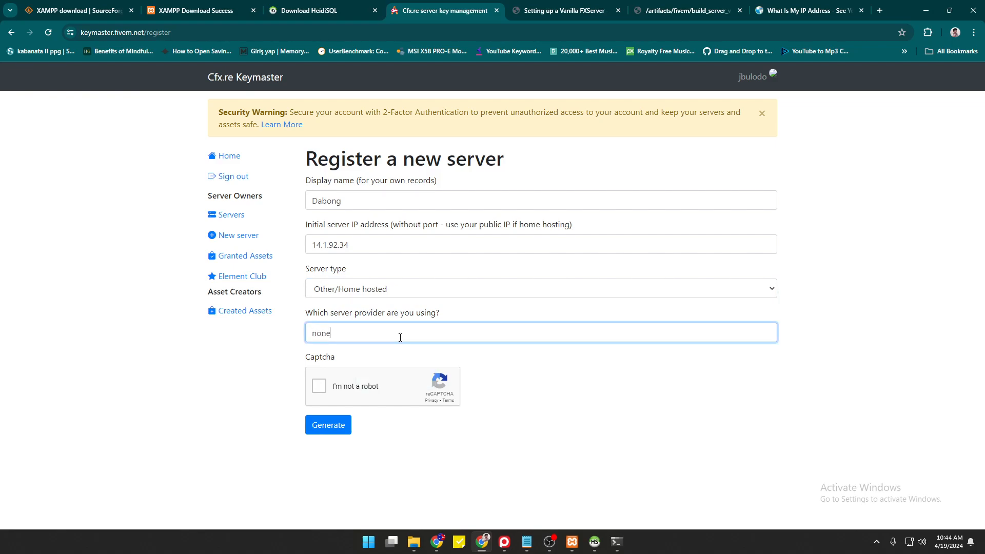
Pass the captcha, generate the server key and copy it.
left_click(320, 387)
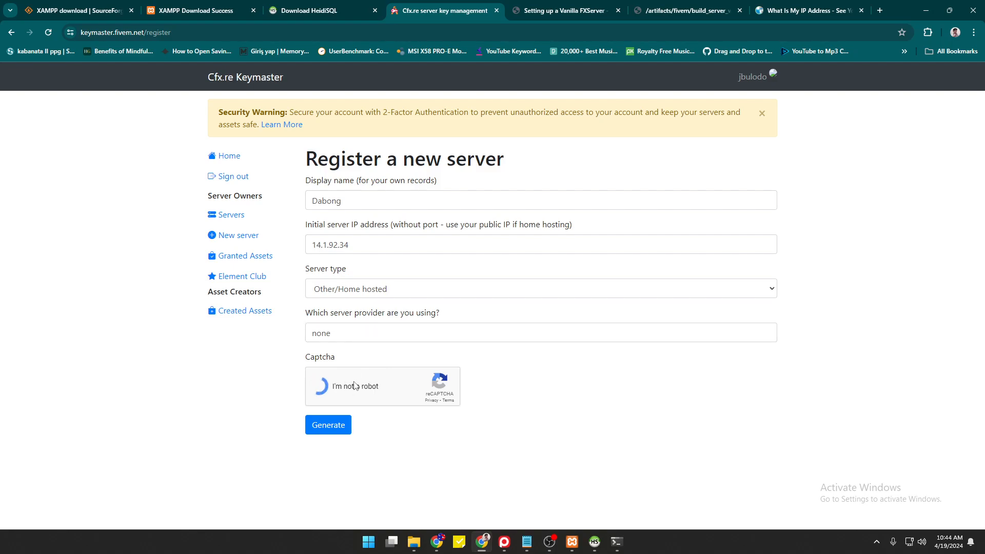
left_click(328, 430)
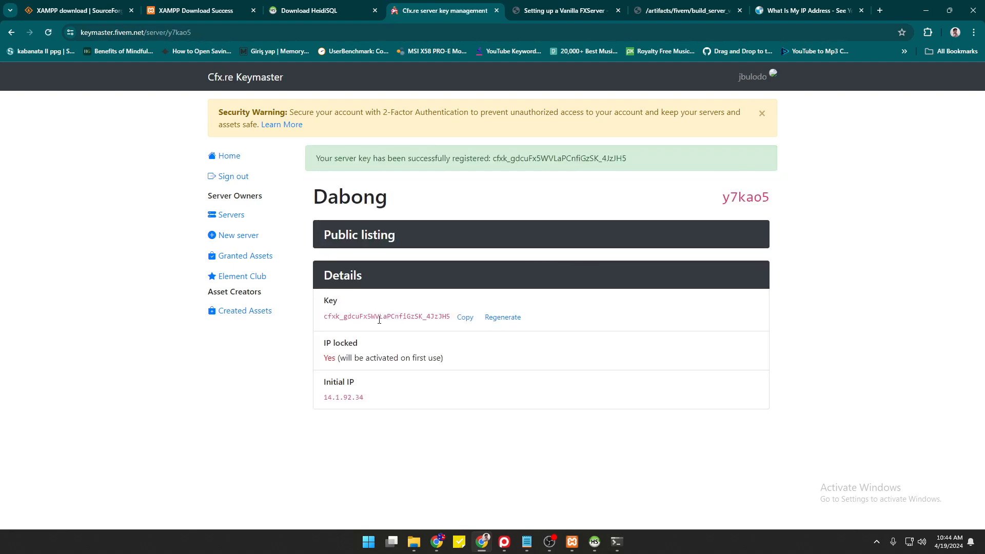
left_click(467, 322)
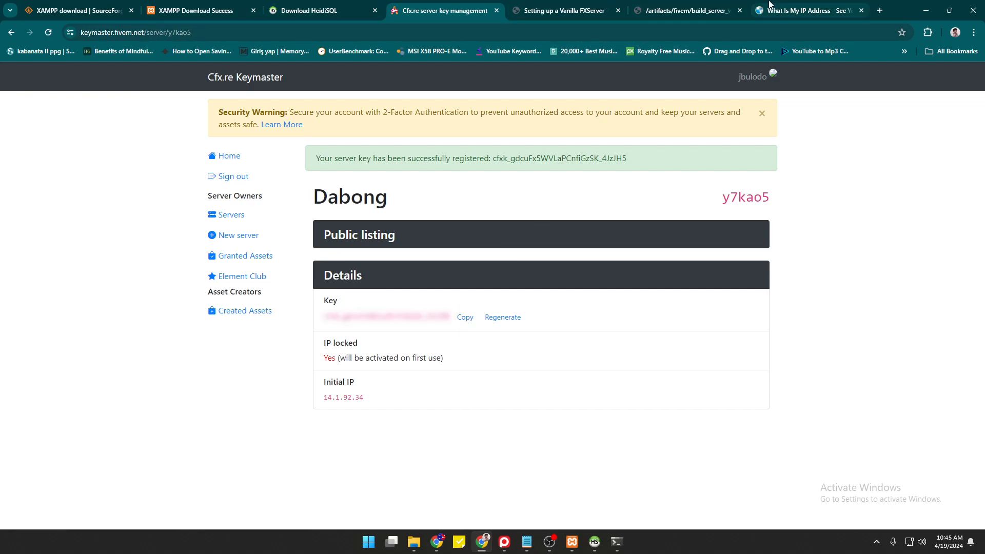
Close the WhatIsMyIPAddress tab after looking through the other browser tabs.
left_click(682, 10)
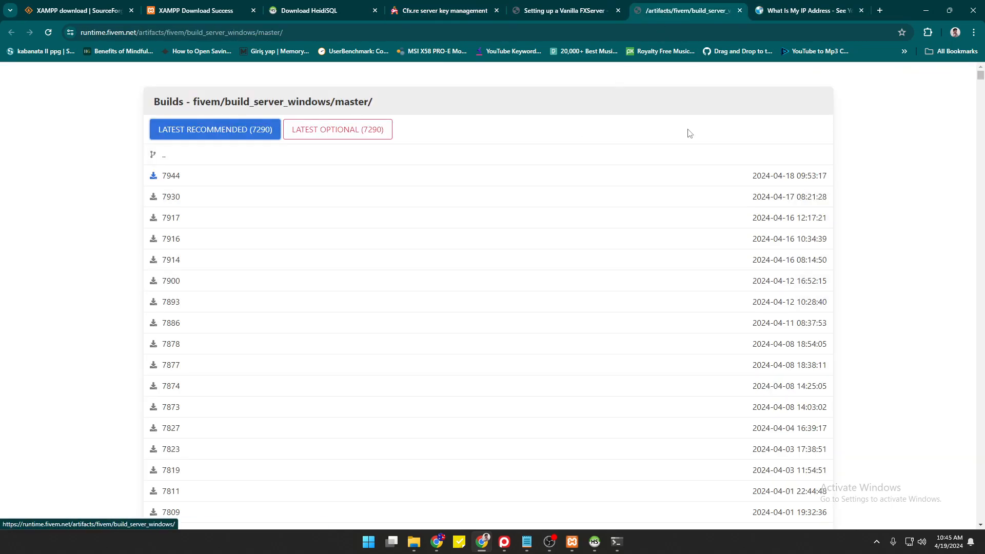
left_click(617, 541)
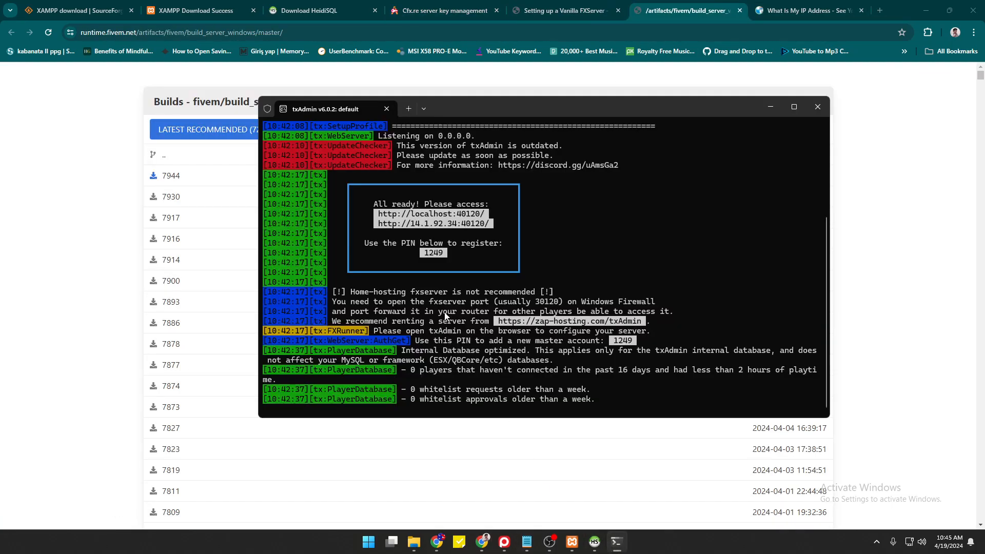
left_click(564, 10)
left_click(682, 10)
left_click(441, 10)
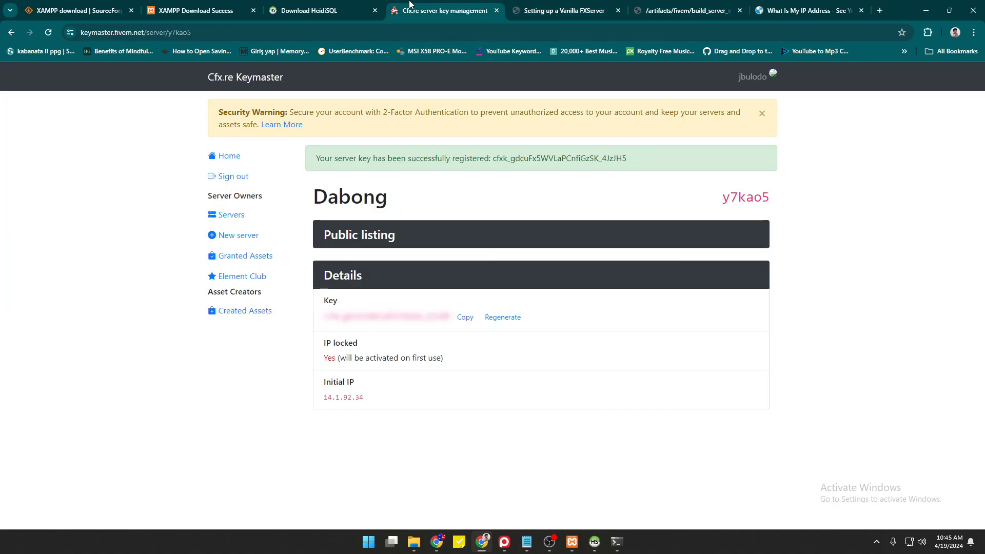
left_click(794, 10)
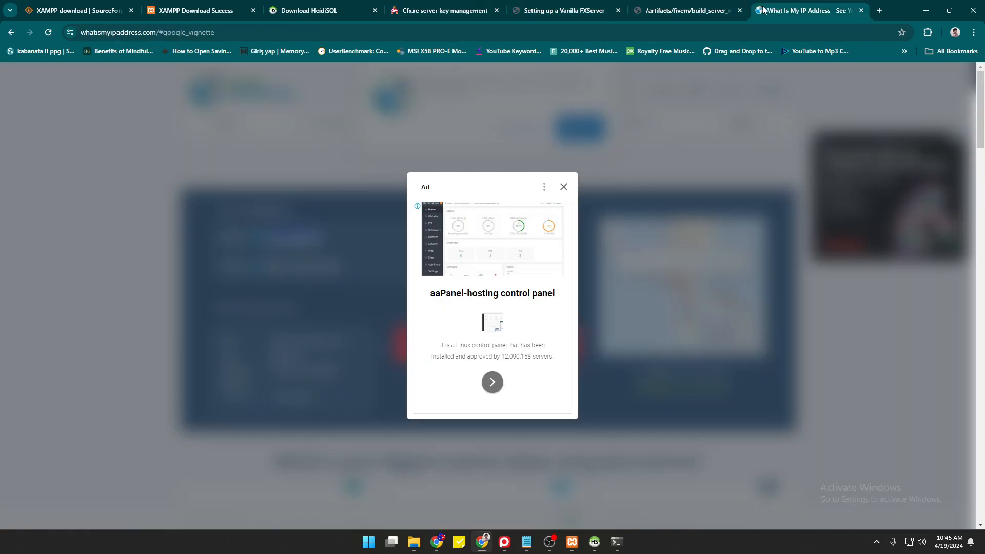
left_click(860, 11)
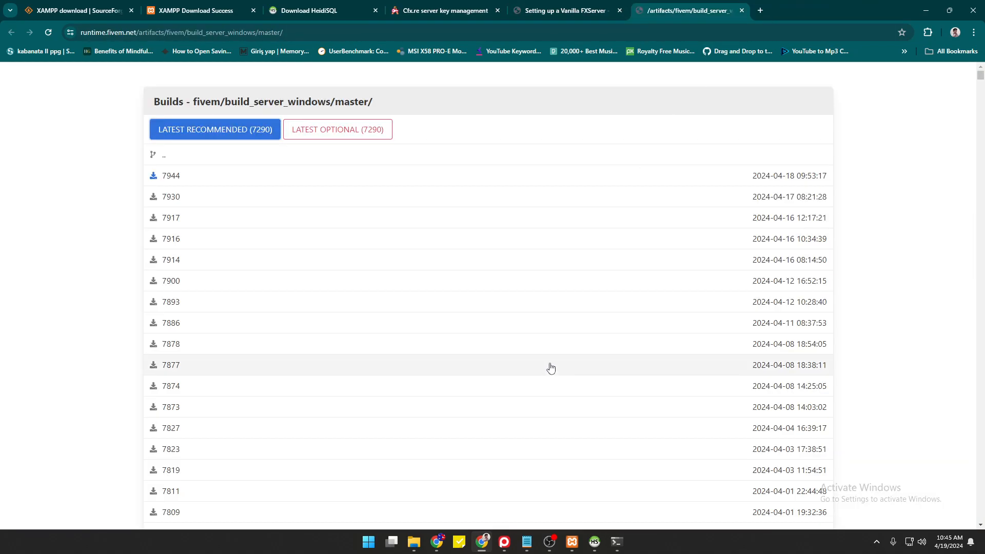
Check the local server's databases in HeidiSQL, then bring back the txAdmin console.
left_click(597, 550)
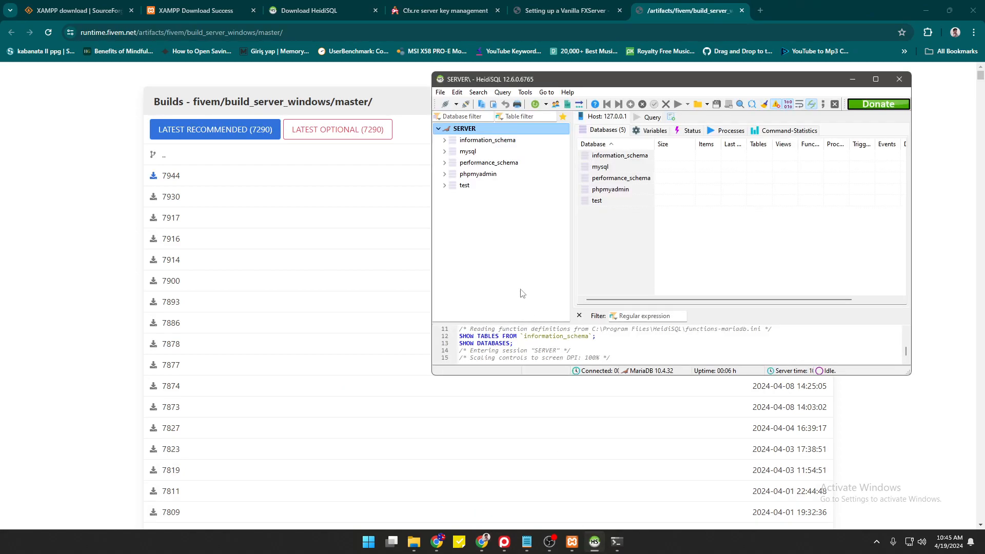
left_click(597, 544)
left_click(617, 542)
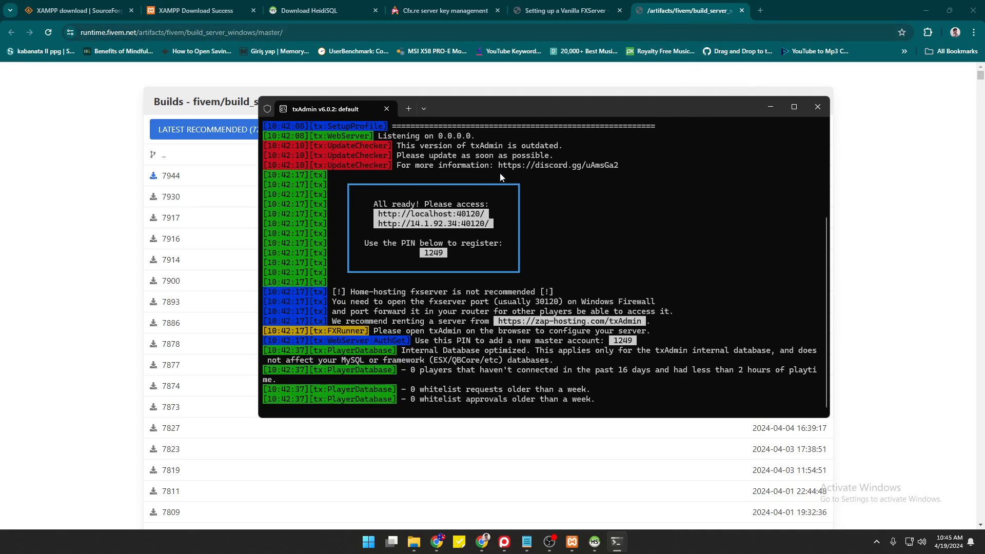
Load localhost:40120/auth and link the Cfx.re account using the console PIN.
left_click(764, 14)
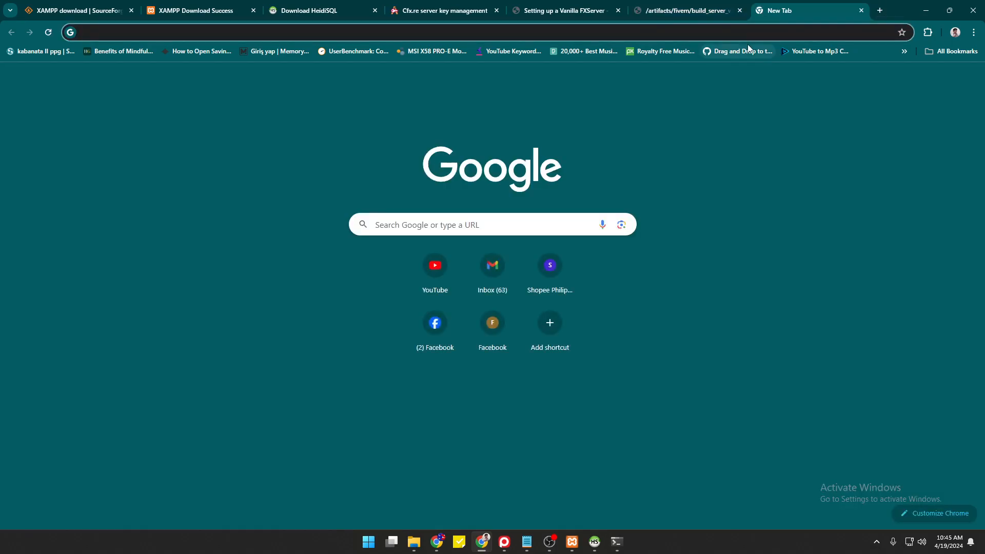
type("local")
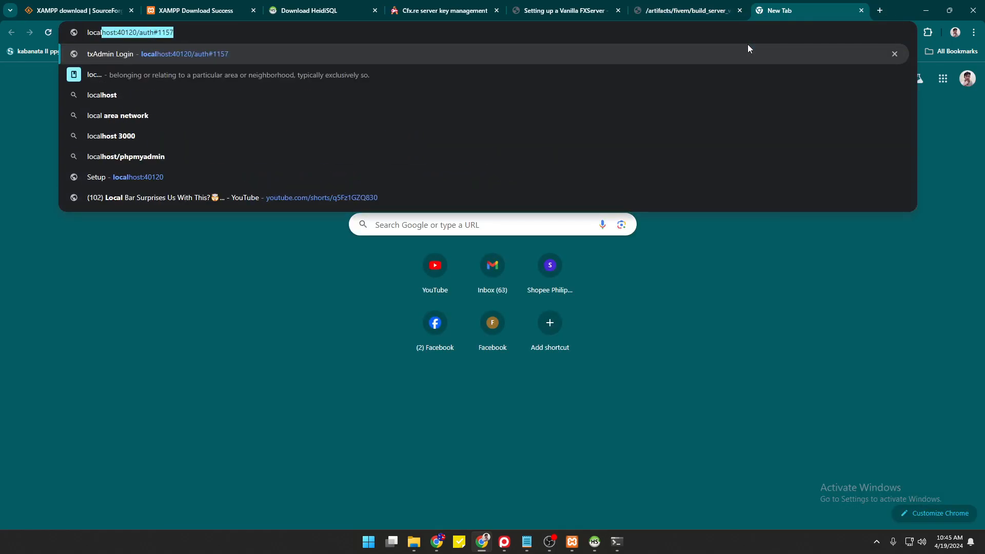
type("host:40120/aut")
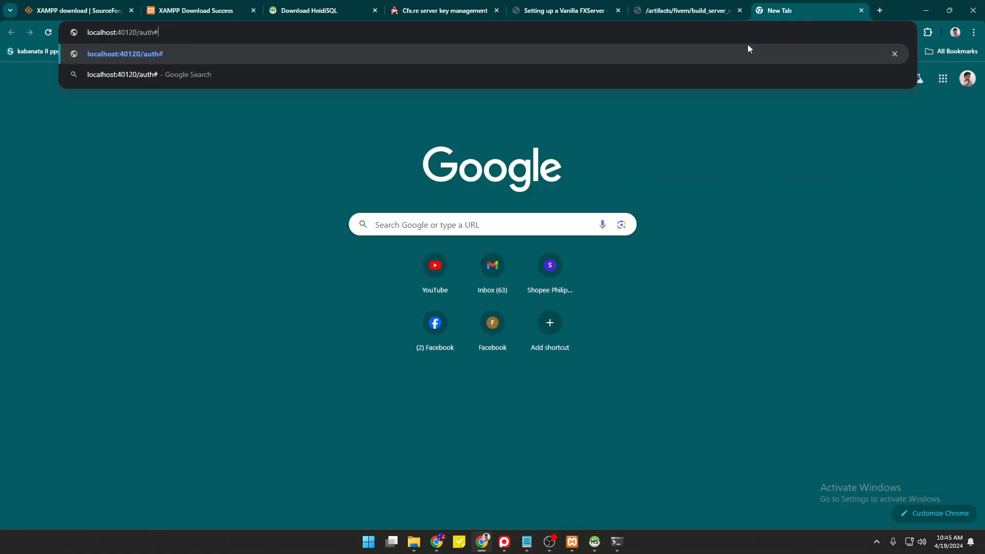
type("h")
key("Return")
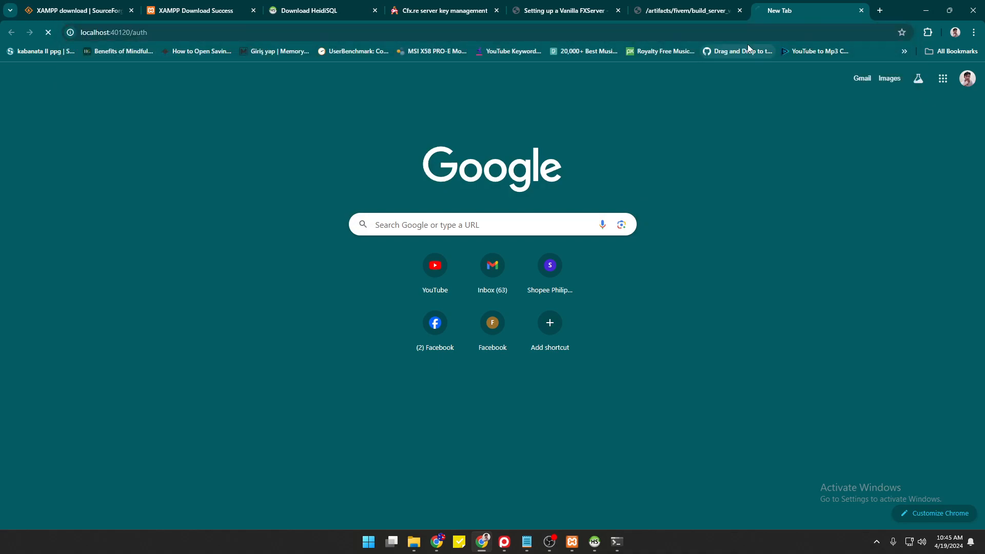
key("alt+Tab")
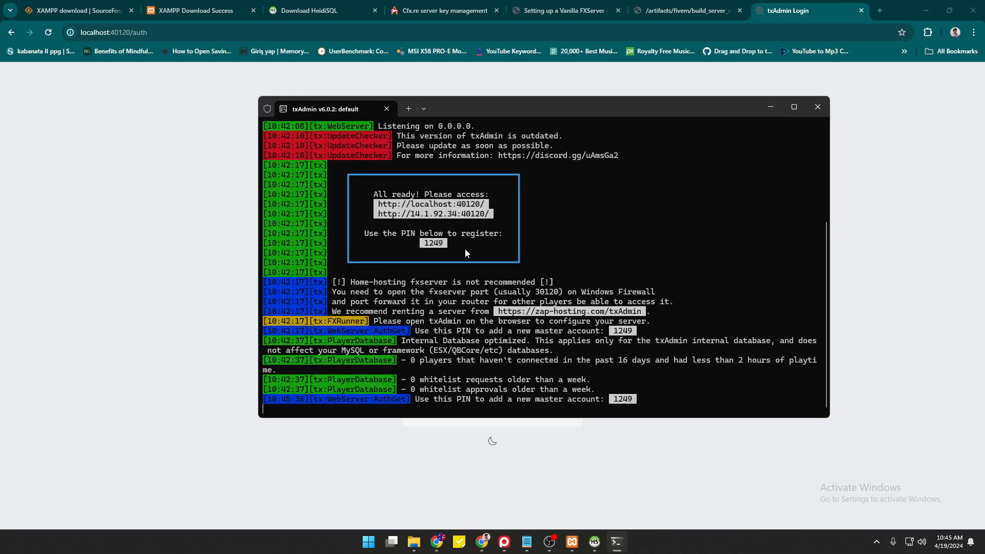
left_click(238, 245)
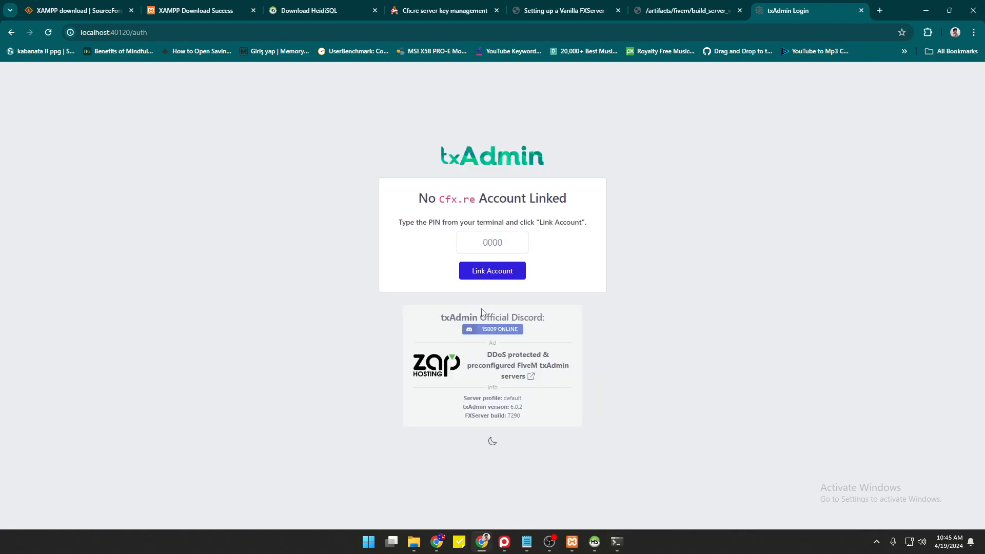
left_click(498, 240)
type("1249")
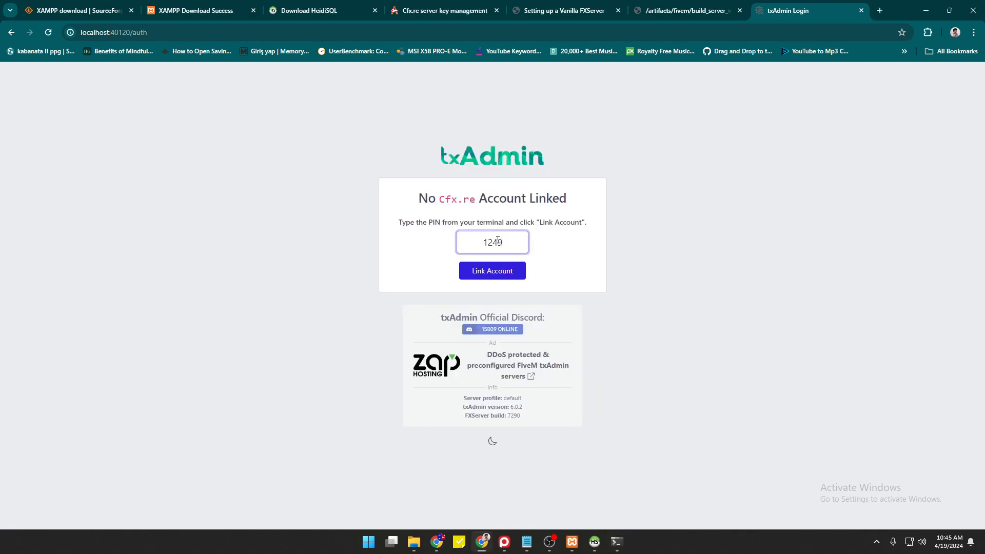
left_click(503, 270)
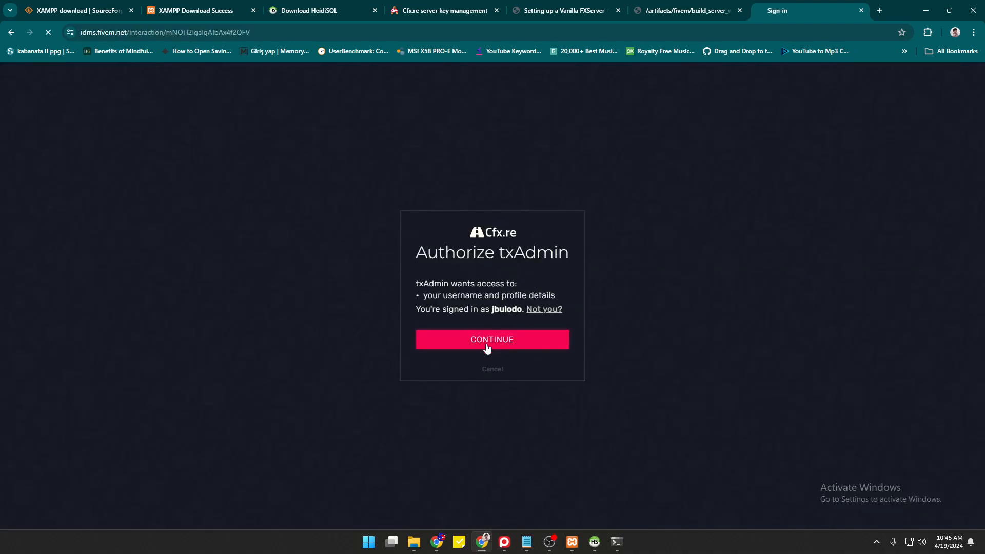
left_click(487, 347)
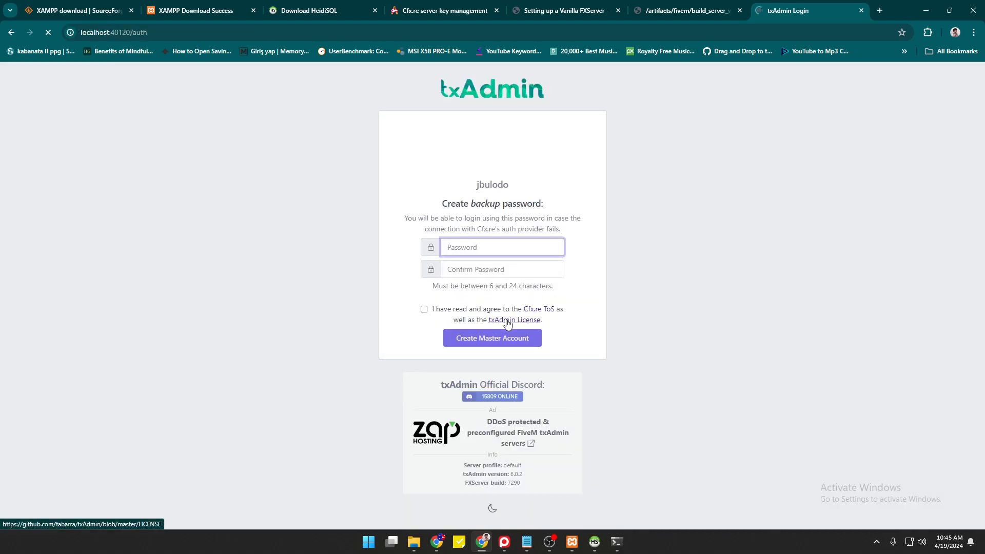
Enter a backup password and its confirmation.
type("•••••••••")
key("Tab")
type("•••••••••")
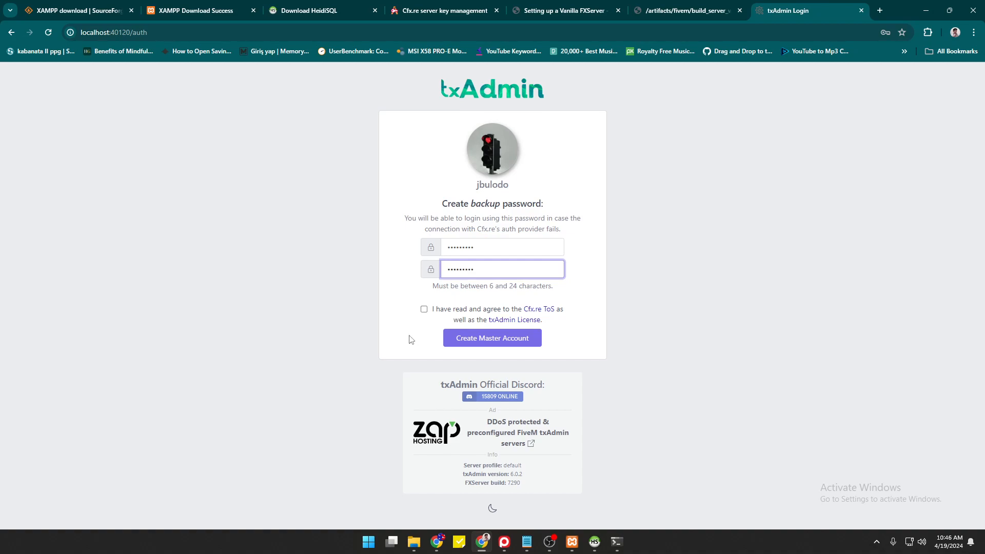
Accept the terms, create the master account and decline saving the password.
left_click(424, 309)
left_click(477, 339)
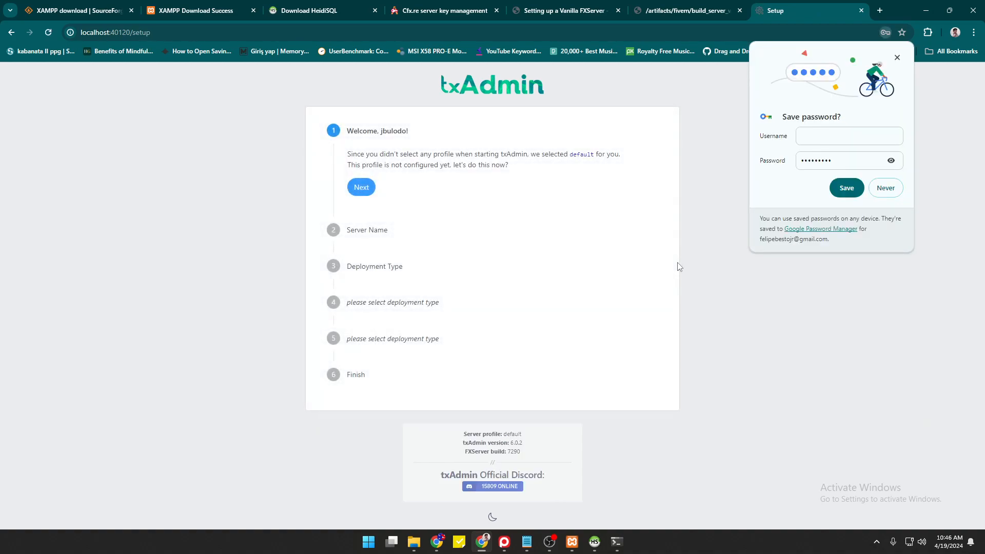
left_click(885, 188)
Replace the default server name with Uni city and continue.
left_click(370, 189)
triple_click(402, 205)
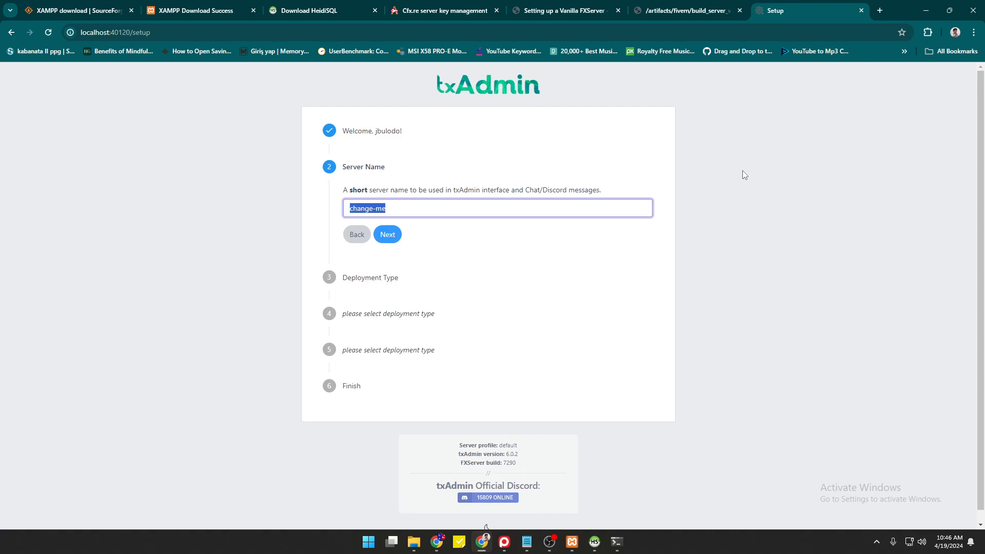
type("Uni city")
left_click(387, 235)
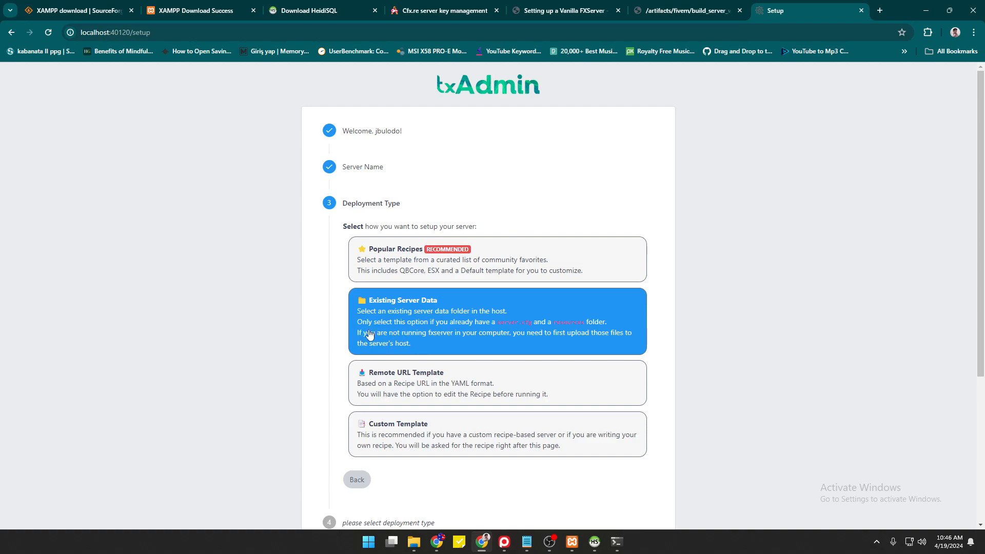
Choose Popular Recipes and pick the QBCore Framework template.
left_click(404, 254)
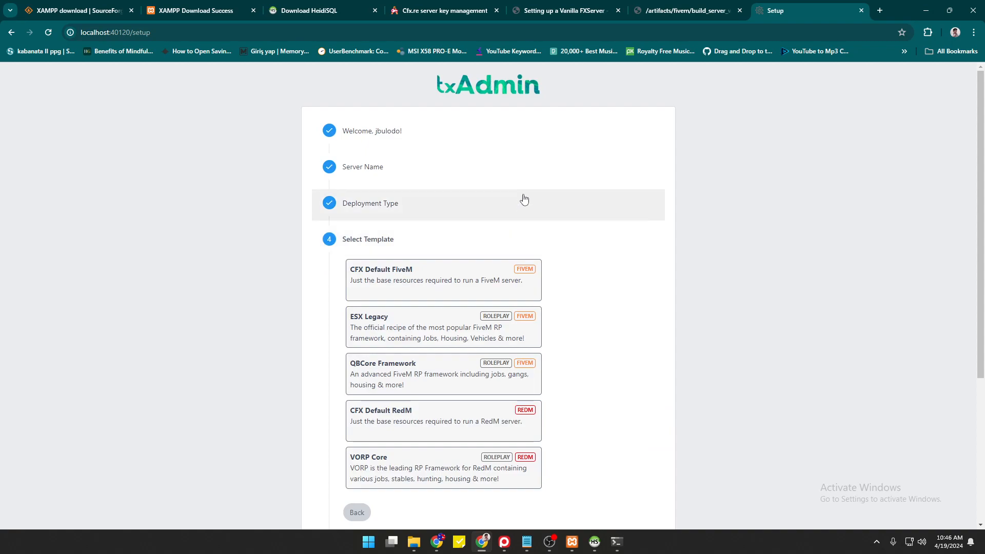
scroll(523, 198, "down", 2)
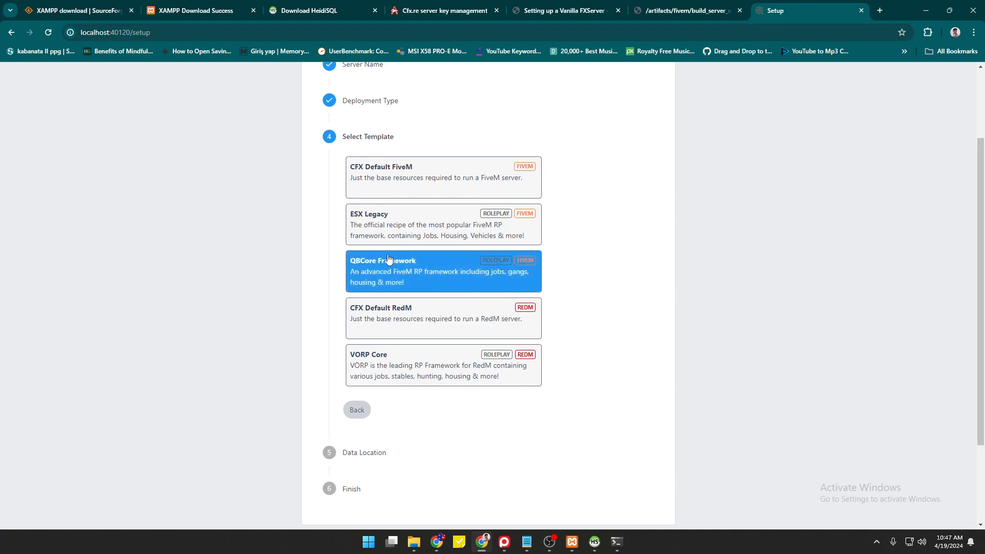
left_click(407, 274)
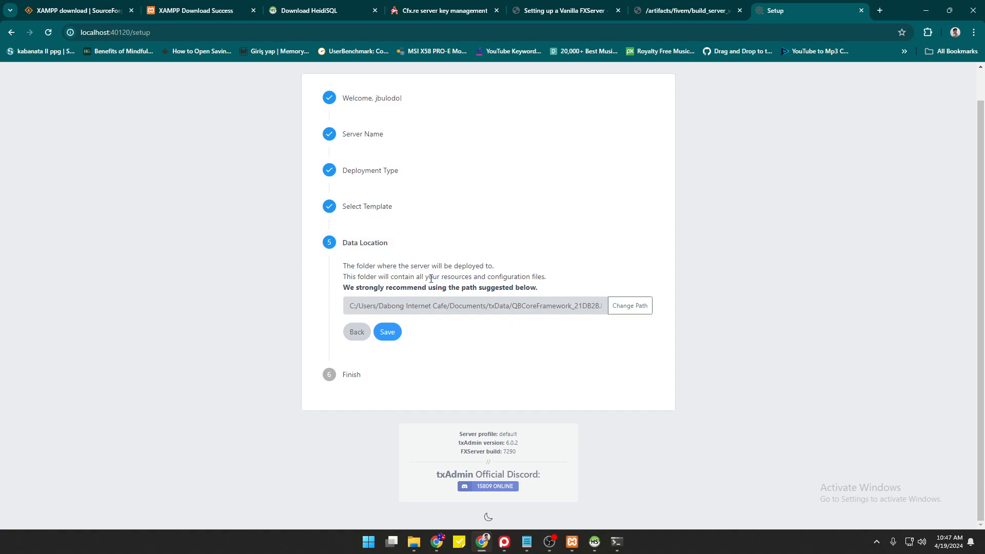
key("alt+Tab")
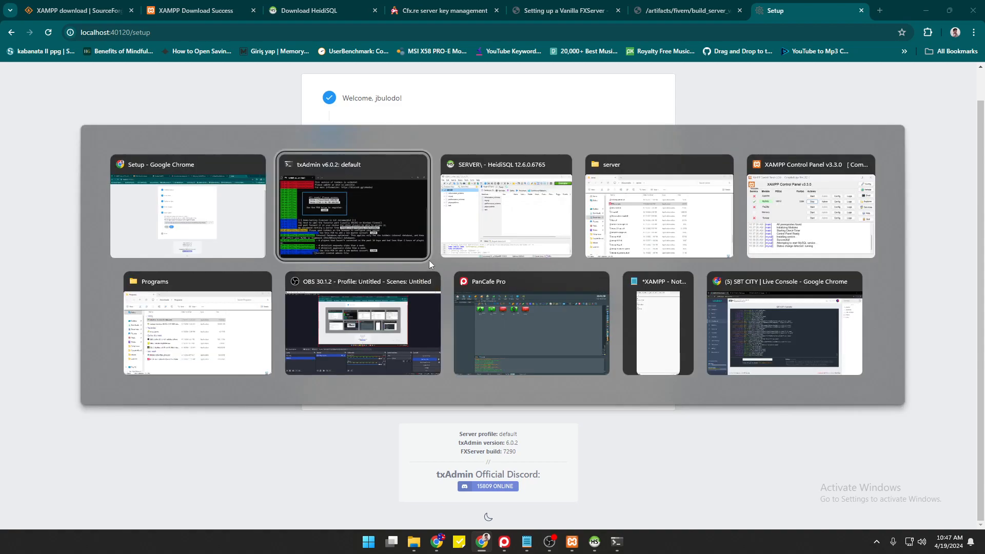
left_click(181, 352)
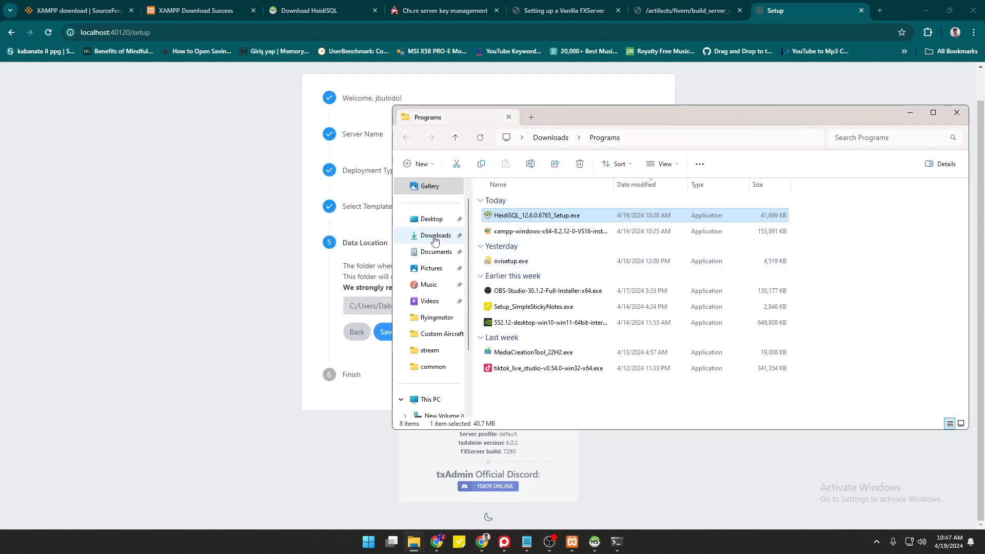
left_click(424, 254)
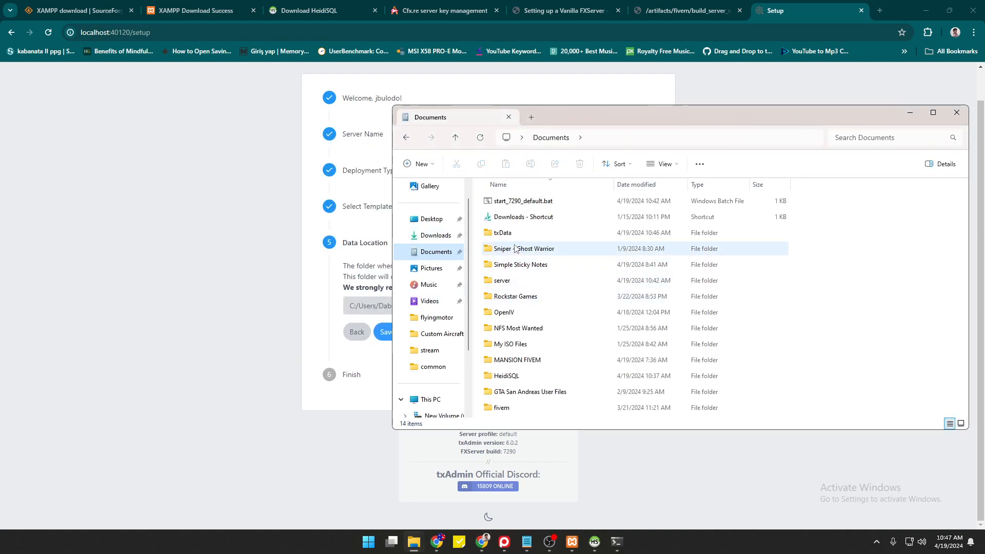
double_click(502, 233)
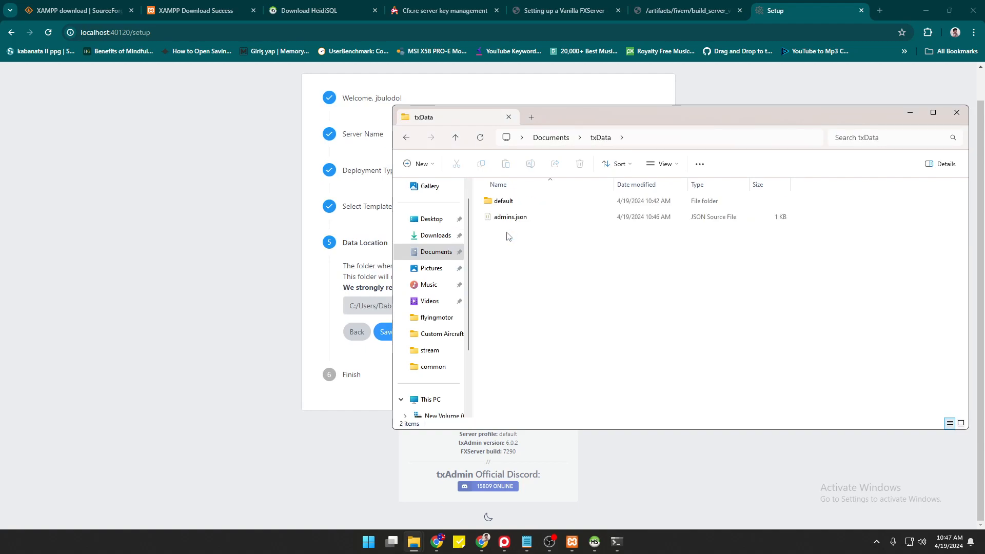
key("alt+Left")
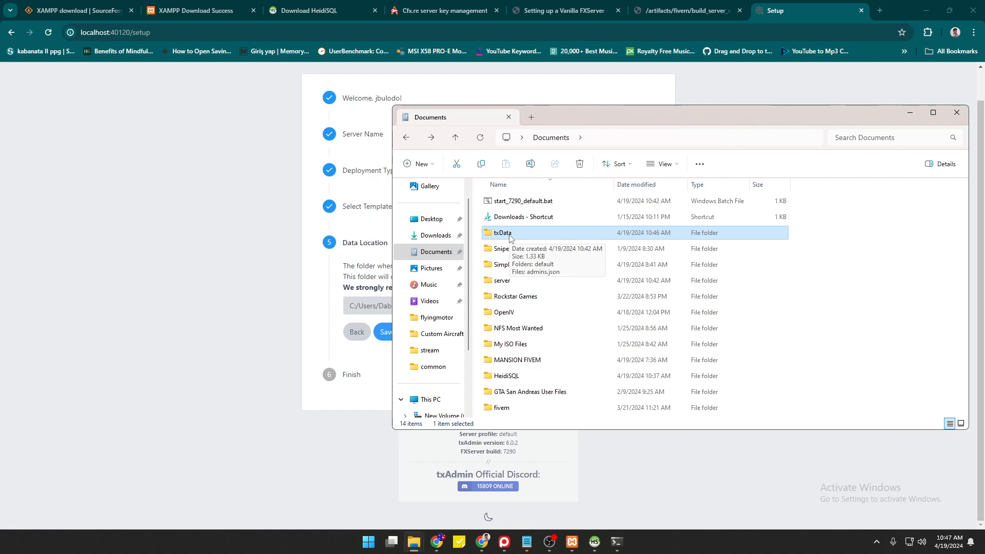
double_click(502, 281)
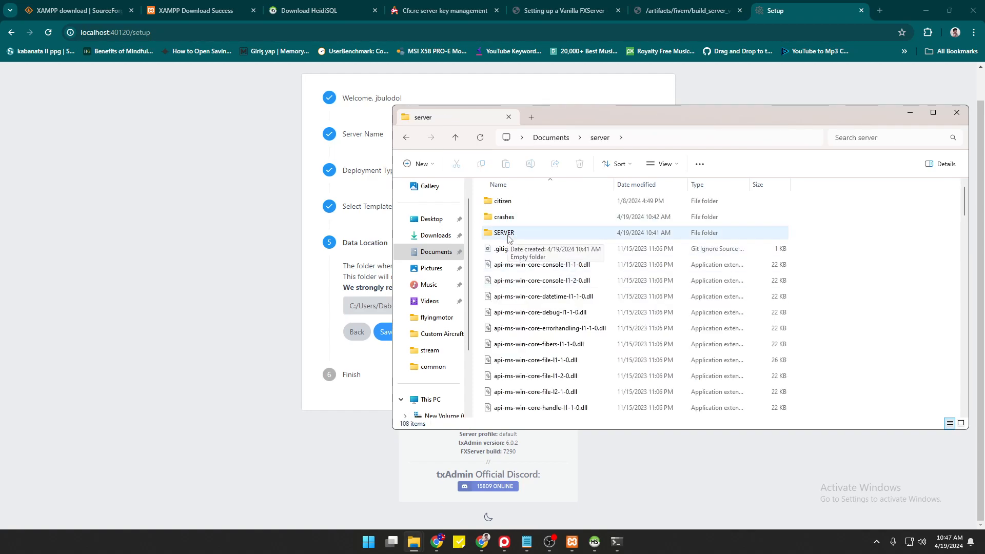
double_click(508, 237)
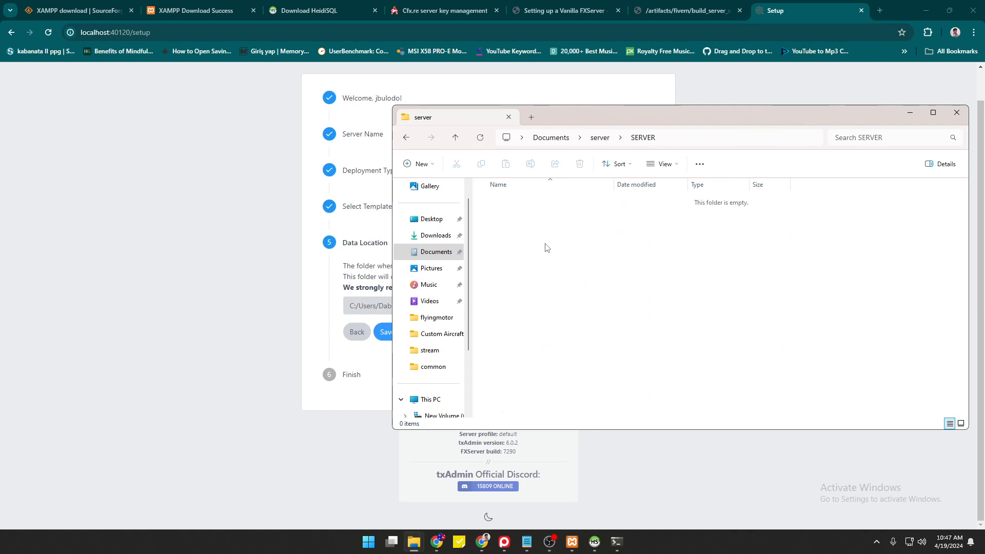
left_click(407, 140)
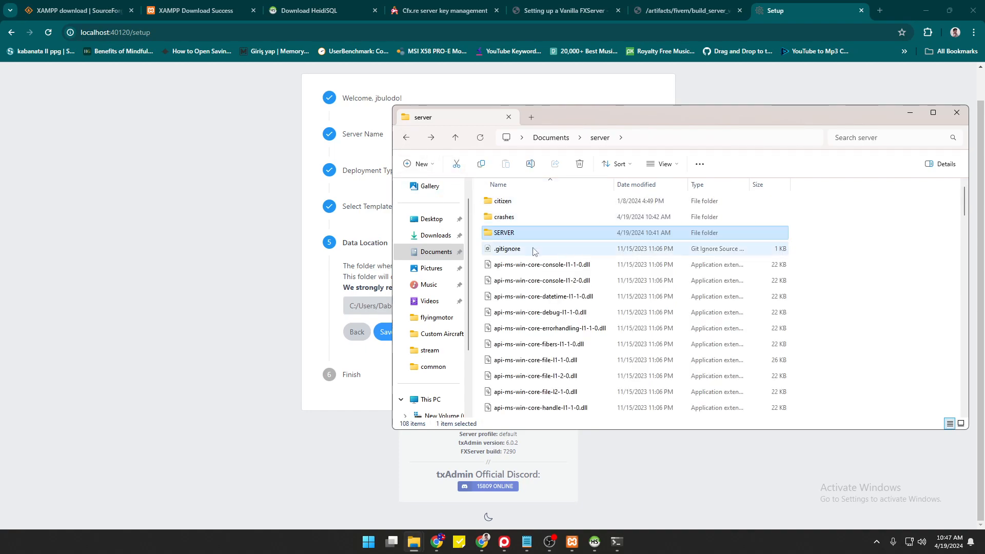
key("alt+Up")
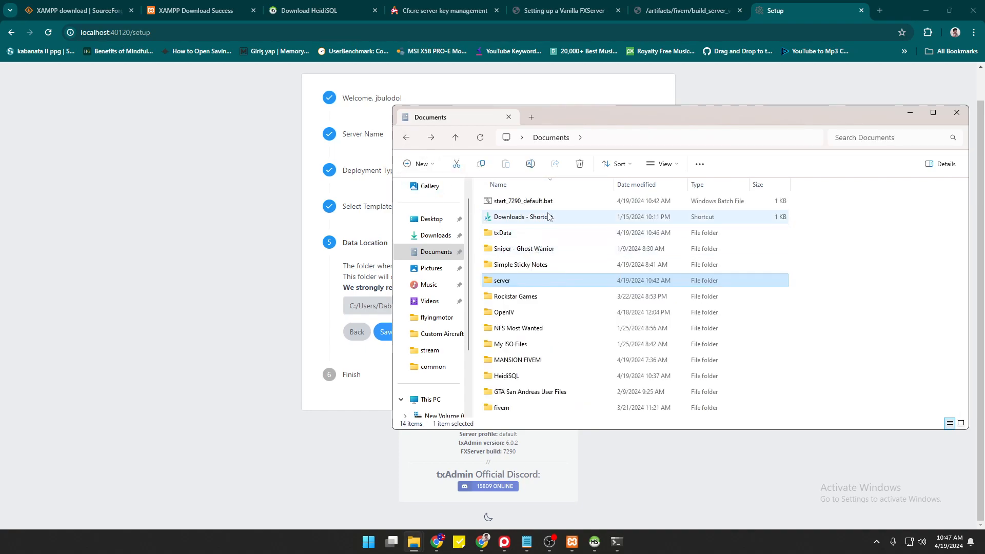
left_click(508, 233)
left_click(149, 277)
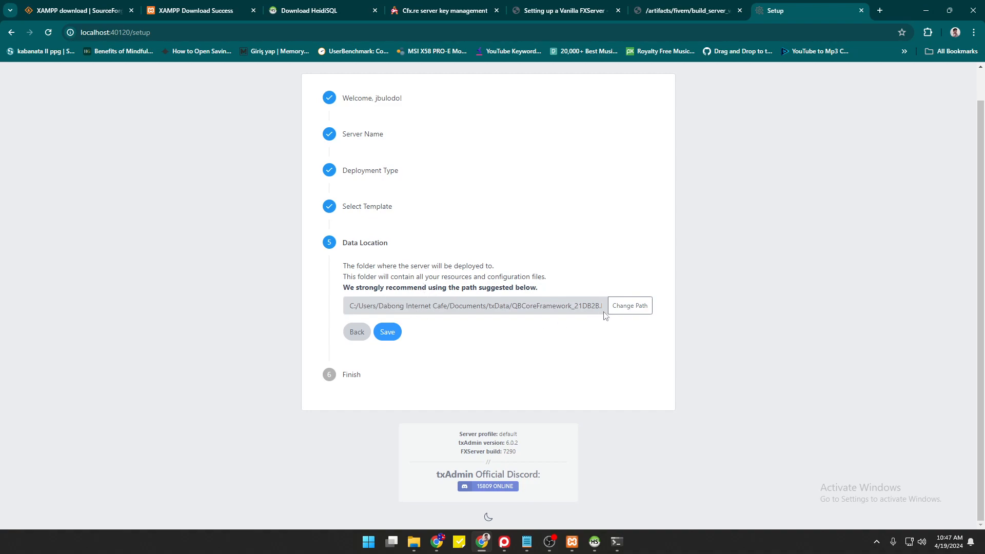
Open Documents\server\SERVER in File Explorer and copy its folder path.
key("alt+Tab")
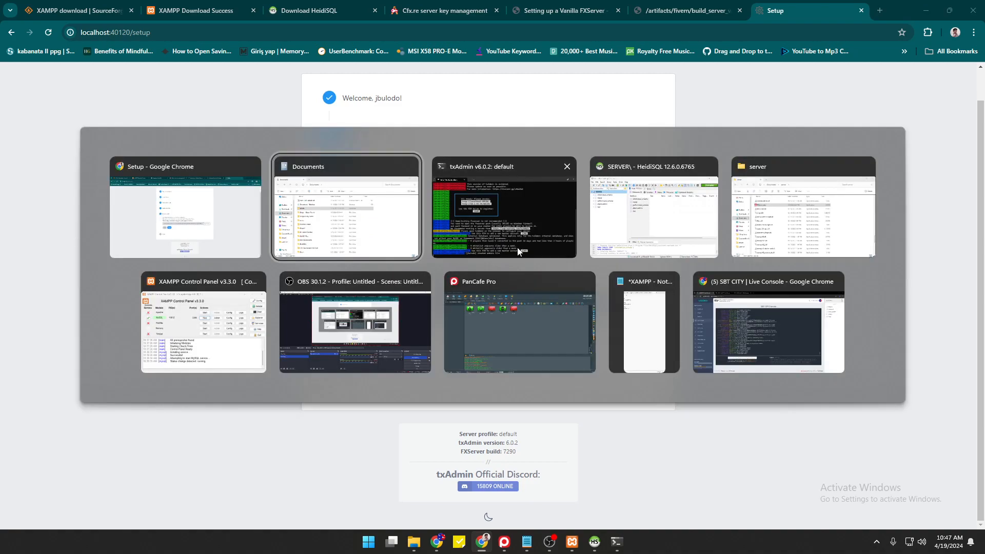
left_click(343, 226)
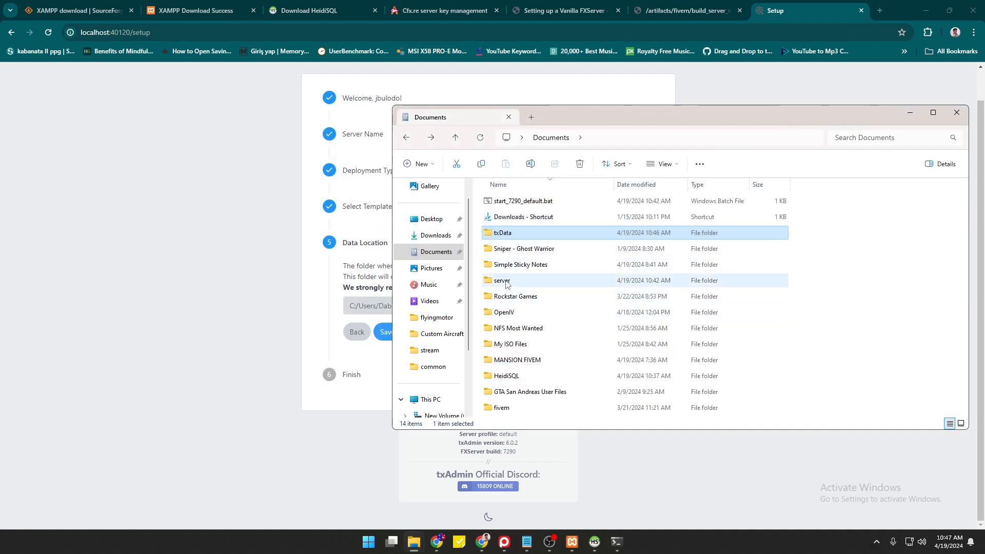
double_click(505, 282)
double_click(507, 233)
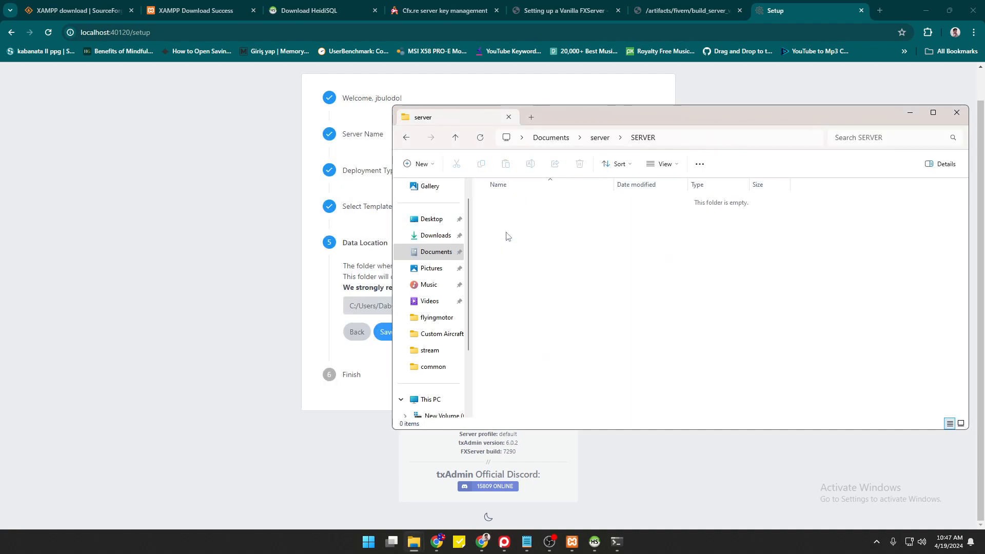
left_click(680, 139)
key("ctrl+c")
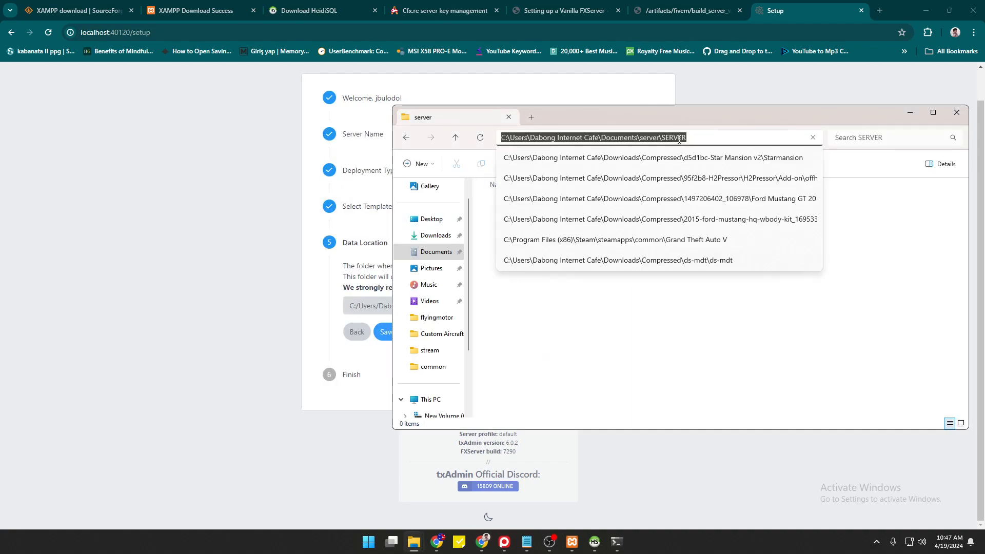
Replace txAdmin's suggested data location with the SERVER folder path and save it.
left_click(301, 286)
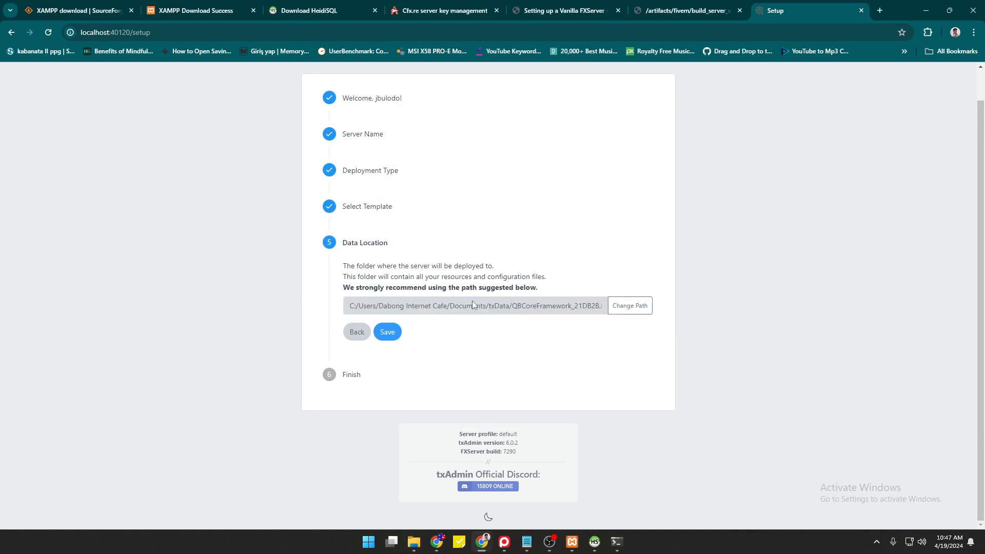
left_click(621, 307)
left_click_drag(617, 308, 301, 314)
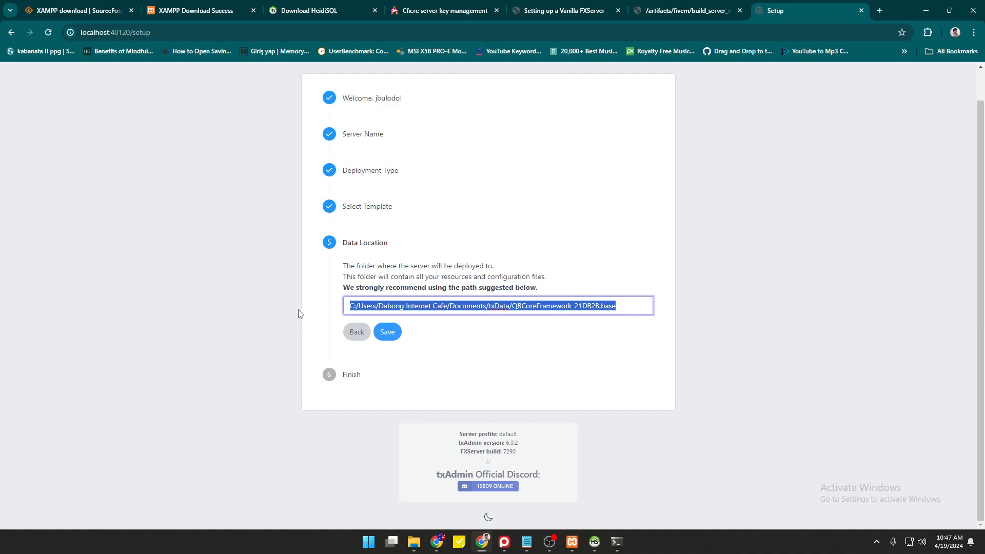
key("ctrl+v")
left_click(527, 341)
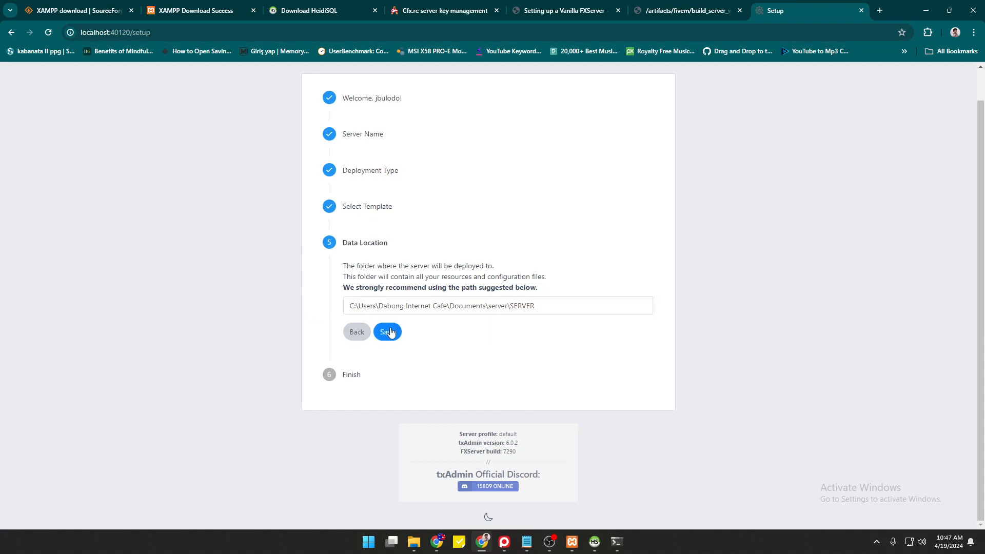
left_click(388, 331)
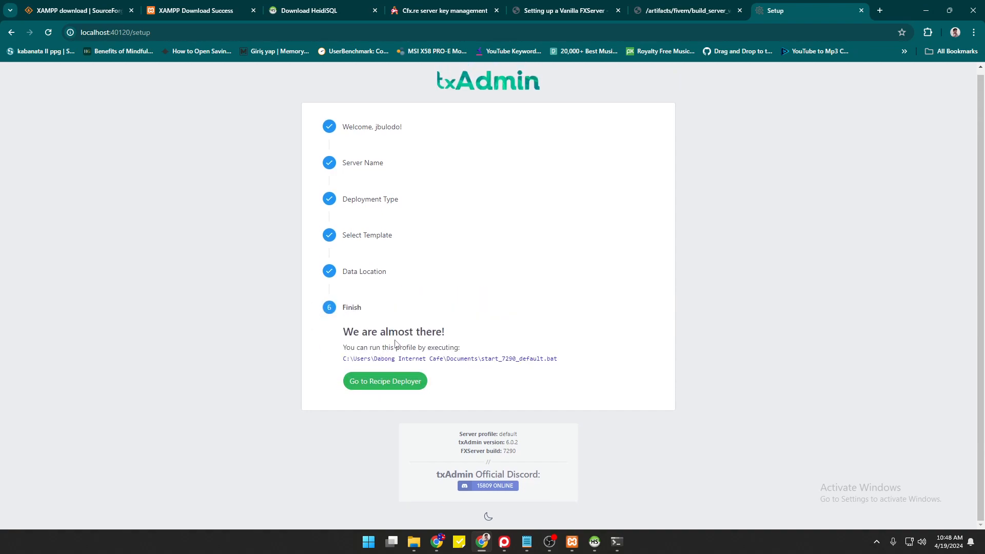
Open the recipe deployer, review the QBCore recipe and accept it.
left_click(373, 382)
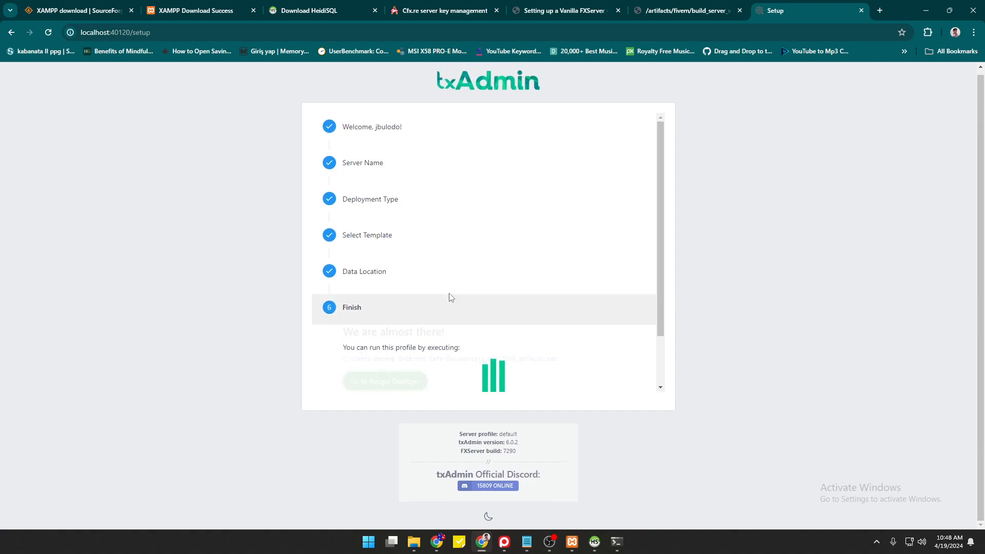
scroll(473, 261, "down", 10)
scroll(473, 261, "down", 19)
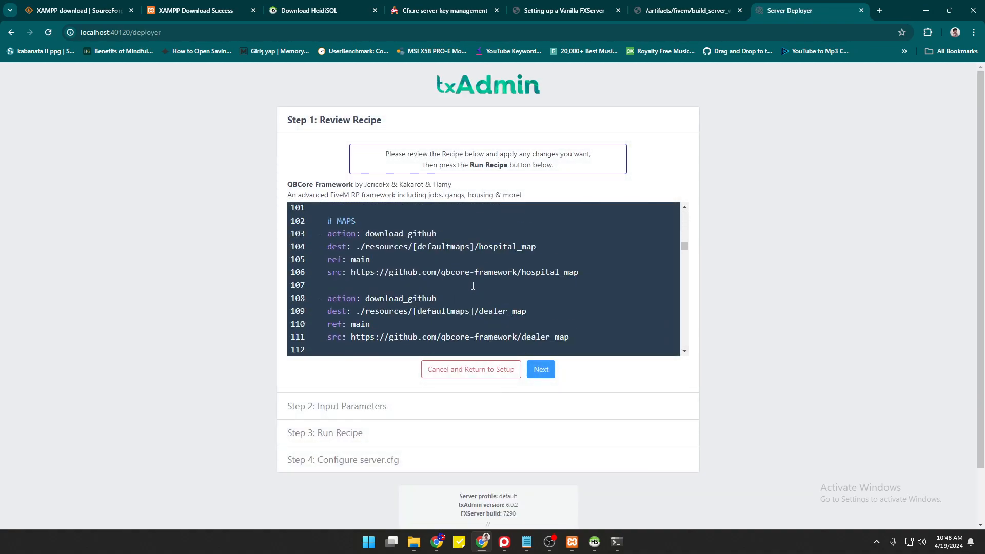
scroll(456, 288, "up", 18)
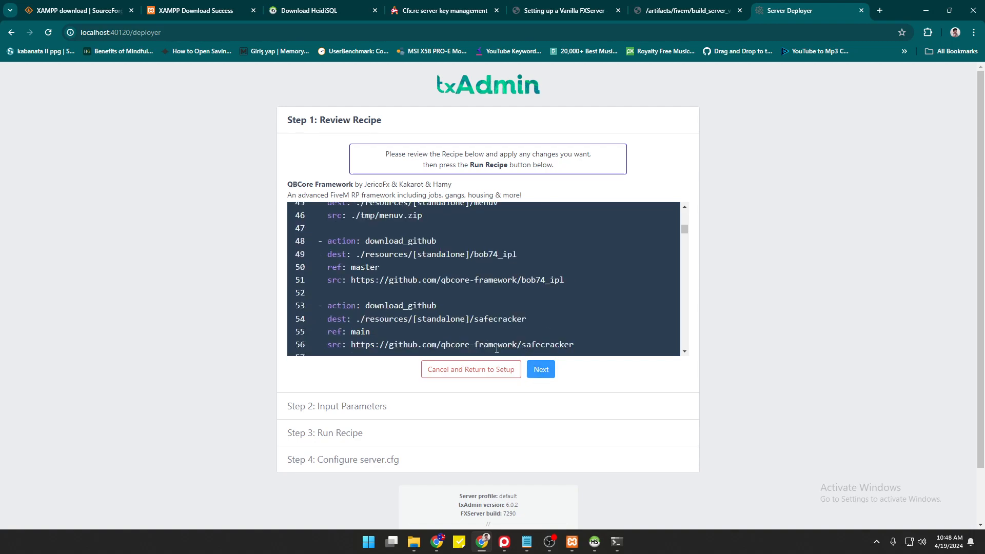
left_click(541, 377)
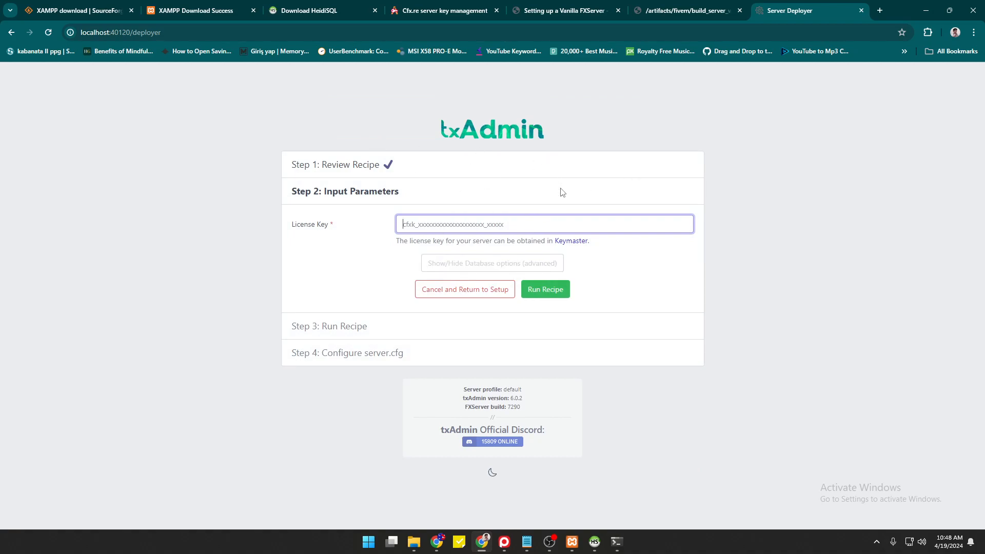
Paste the Keymaster server key into License Key and run the recipe.
left_click(441, 11)
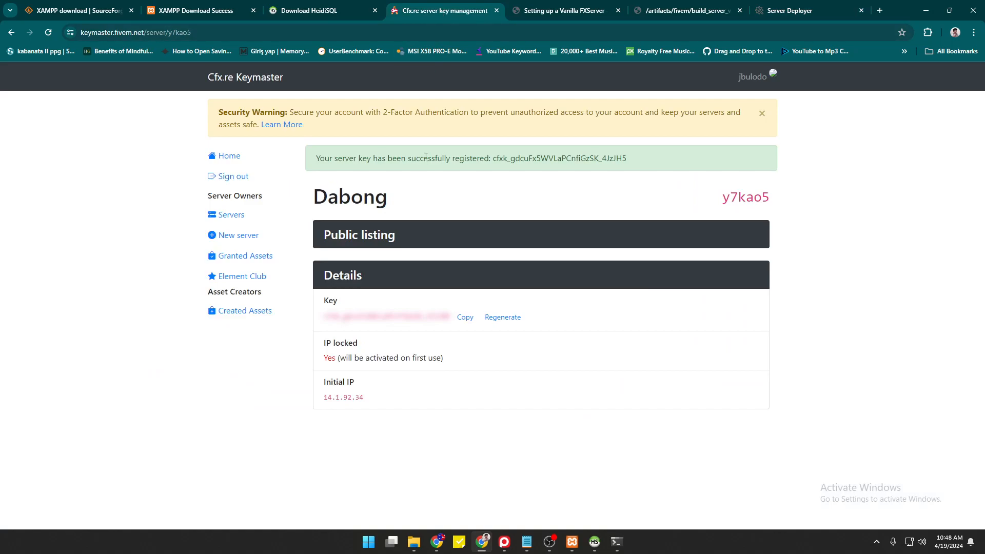
left_click(463, 321)
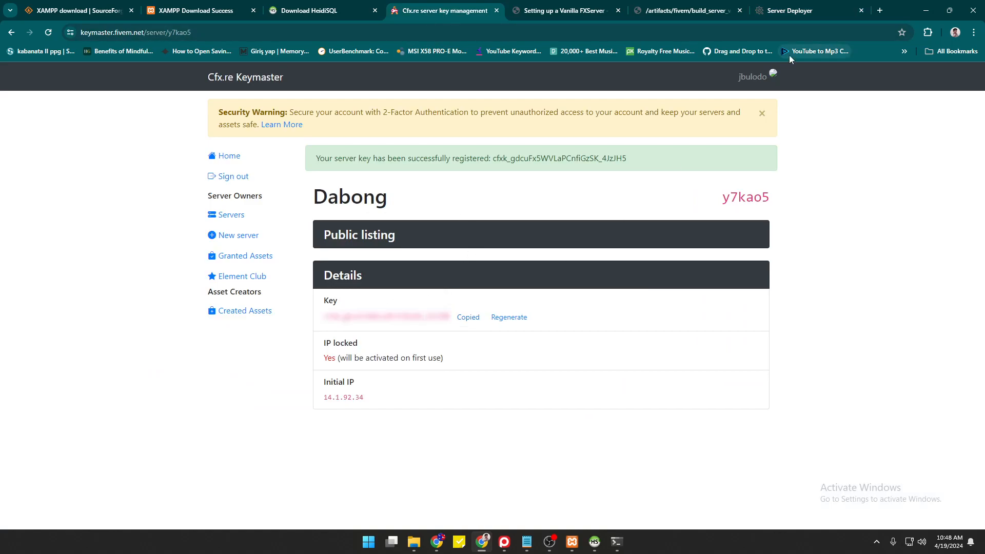
left_click(805, 11)
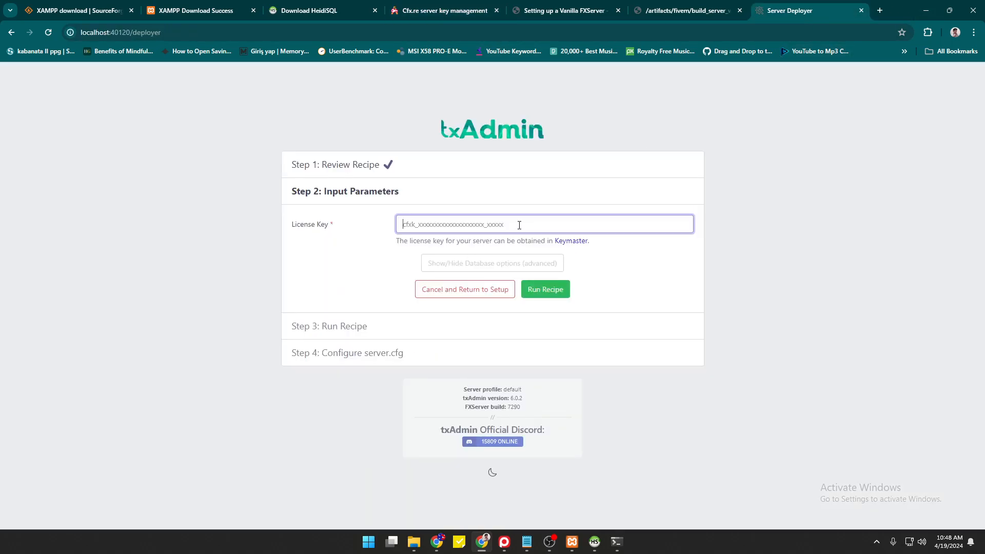
key("ctrl+v")
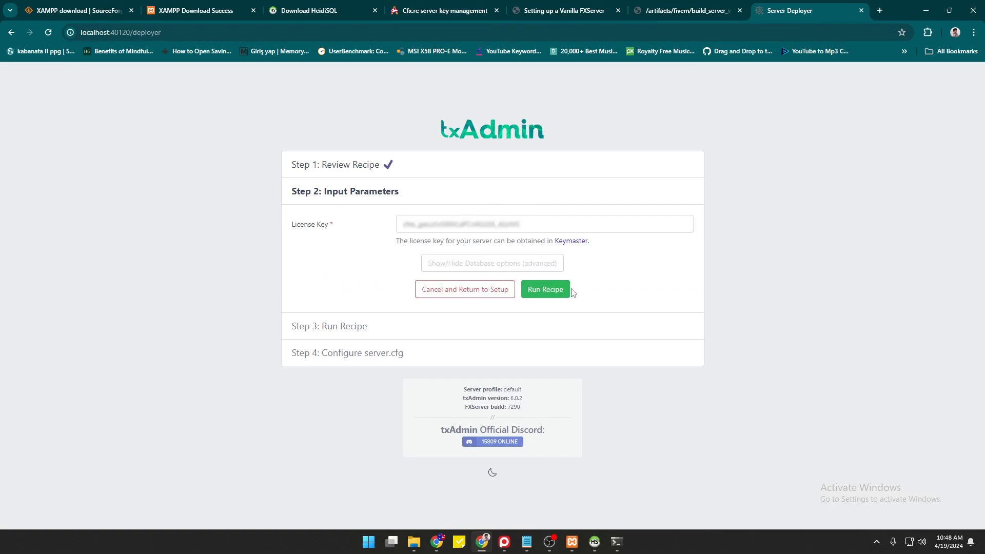
left_click(550, 294)
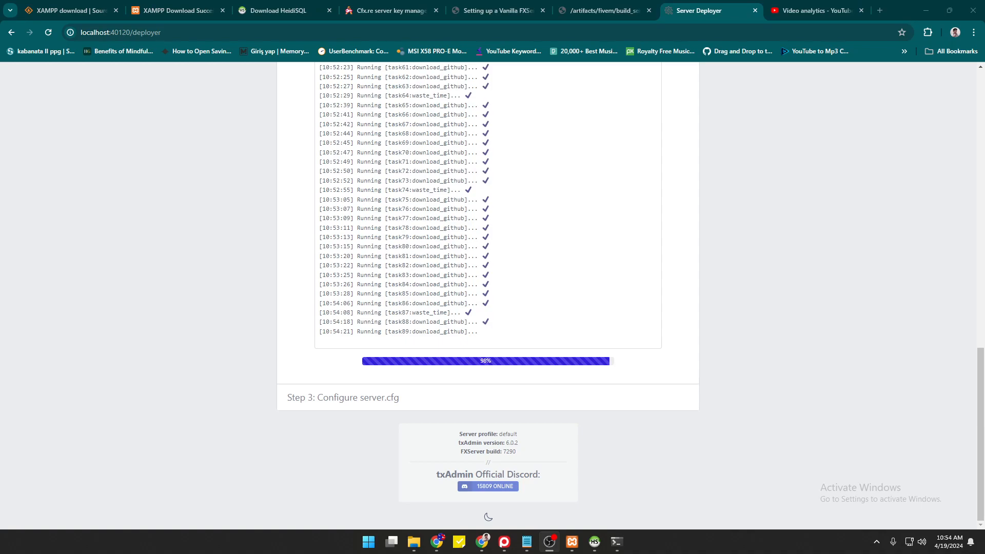
Bring the browser forward once all 90 deployment tasks report DONE.
left_click(710, 308)
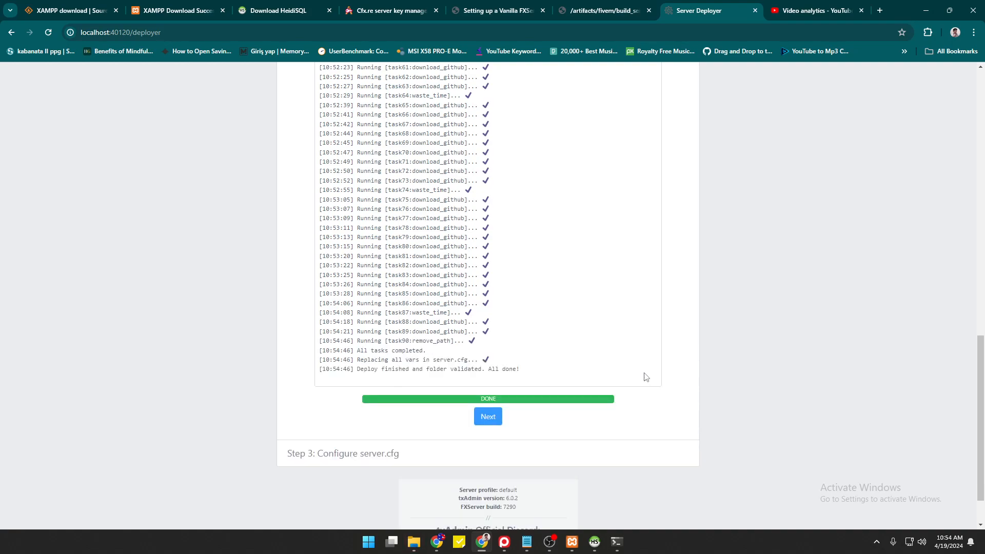
Continue to server.cfg and change the line 19 tags to 'testing qb-core'.
double_click(483, 398)
left_click(538, 421)
left_click(485, 423)
scroll(459, 361, "up", 5)
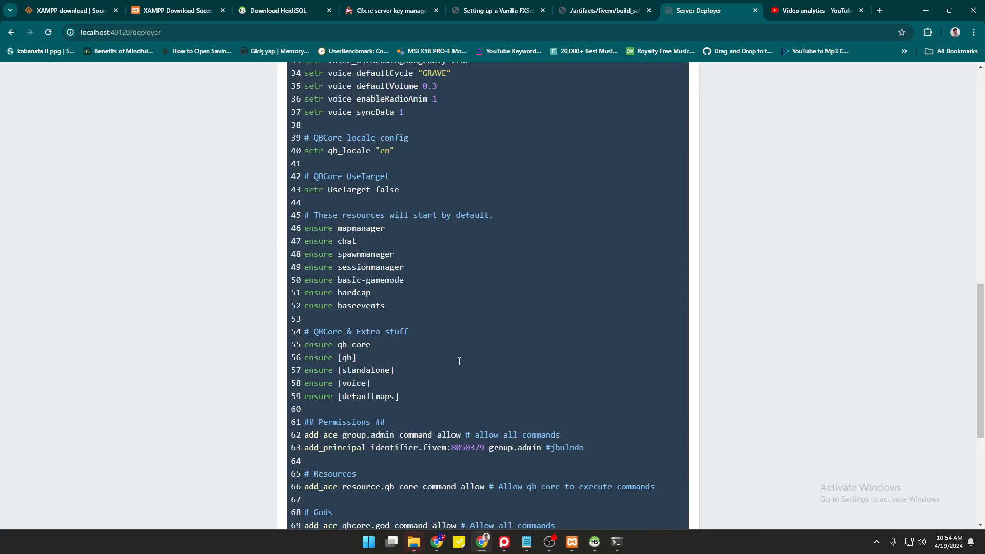
scroll(459, 361, "up", 4)
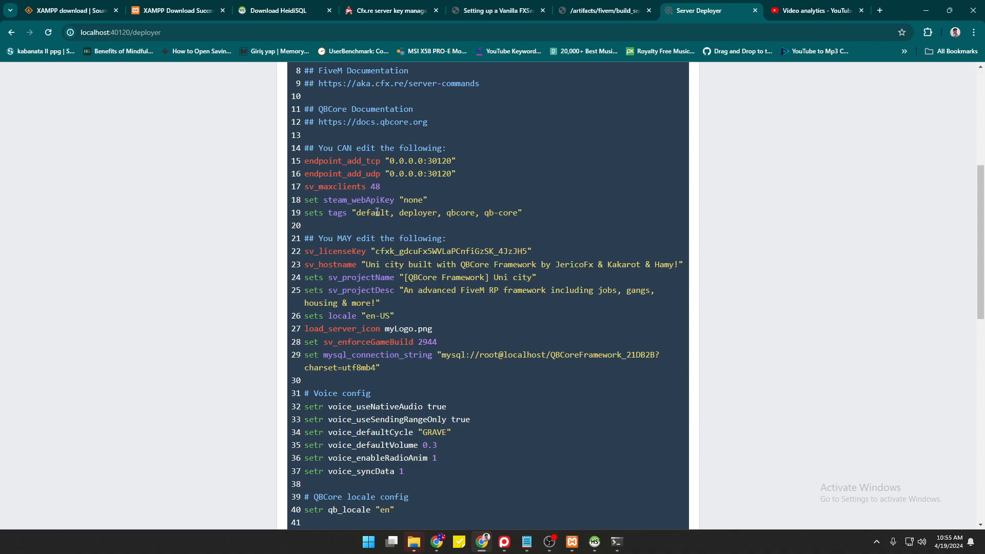
left_click_drag(374, 212, 517, 214)
type("testing ")
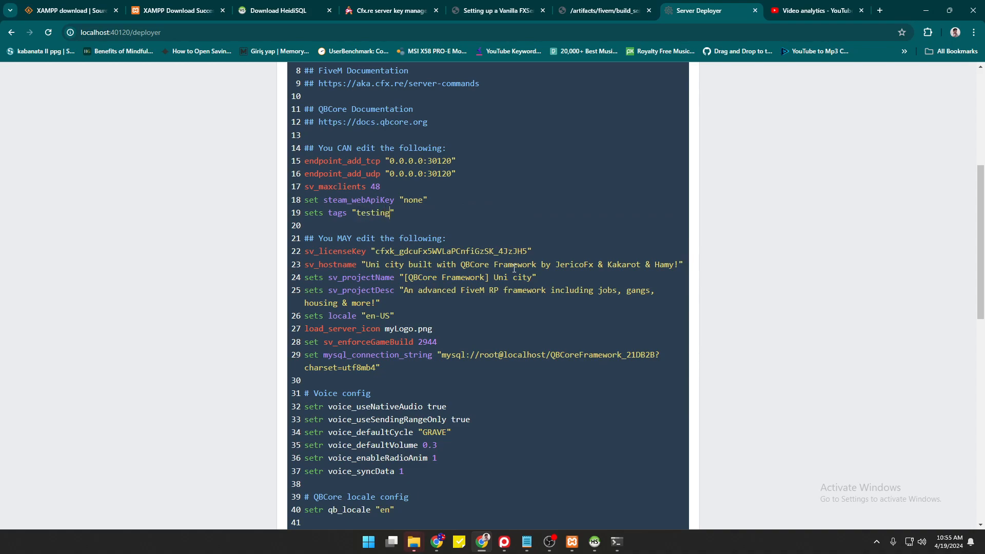
type("qb-core")
Try the locale region as PH, revert it to US, then save and run the server.
left_click_drag(365, 264, 676, 265)
left_click(543, 265)
key("BackSpace")
key("BackSpace")
type("PH")
key("BackSpace")
key("BackSpace")
type("US")
scroll(508, 411, "down", 3)
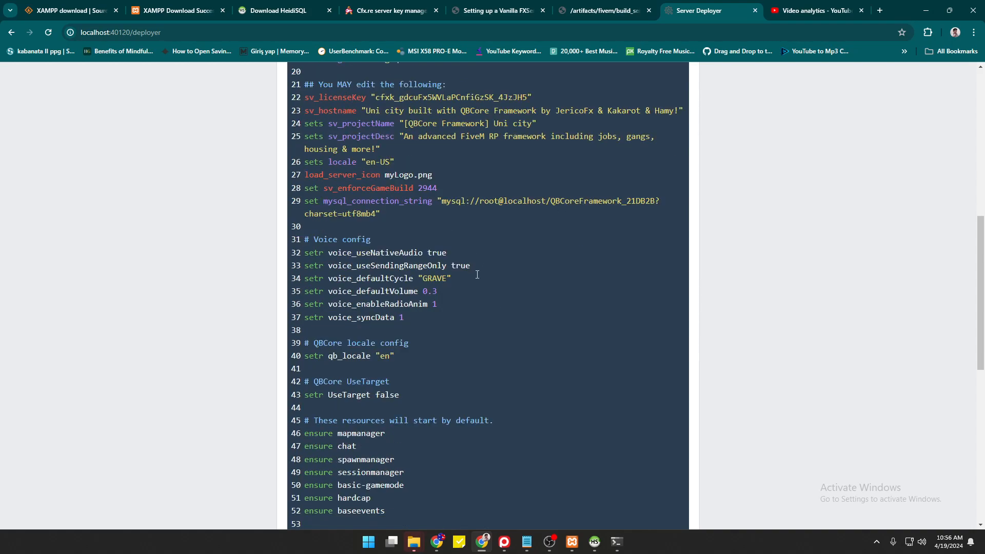
scroll(478, 273, "down", 8)
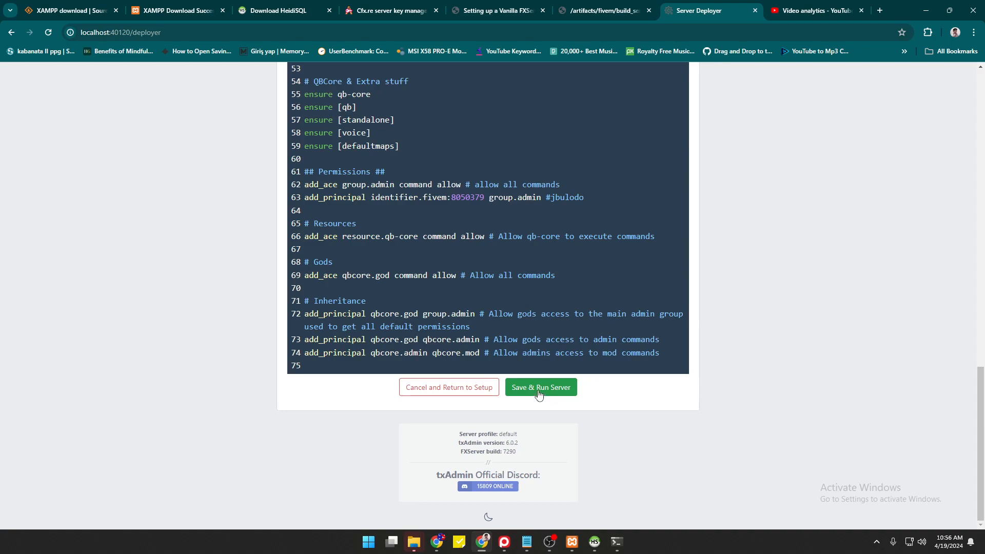
left_click(539, 392)
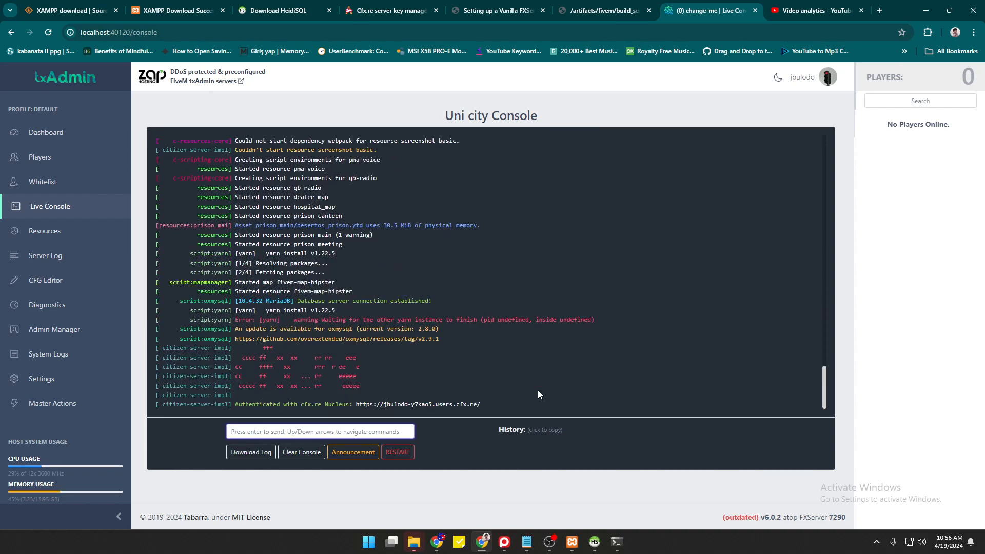
scroll(539, 394, "up", 10)
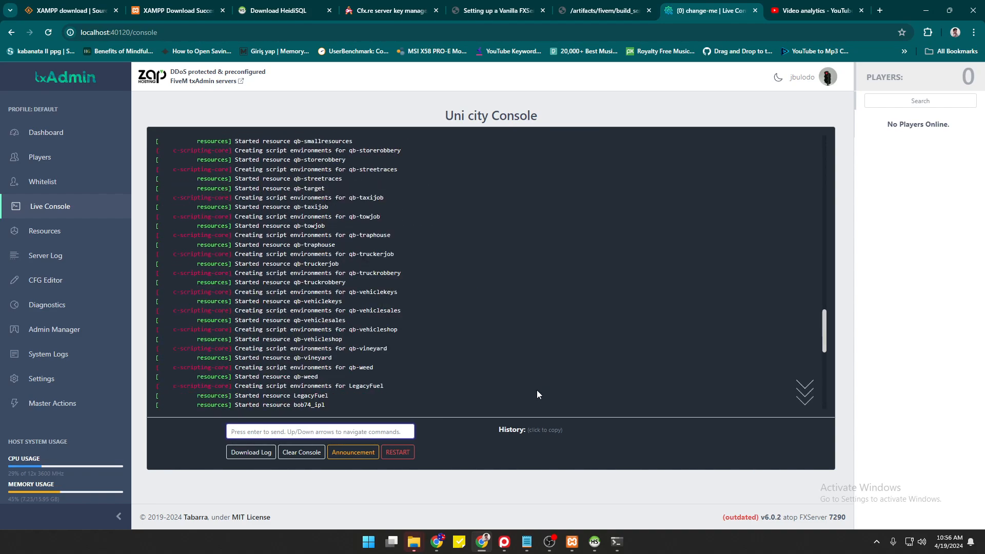
scroll(537, 394, "up", 10)
scroll(535, 394, "down", 20)
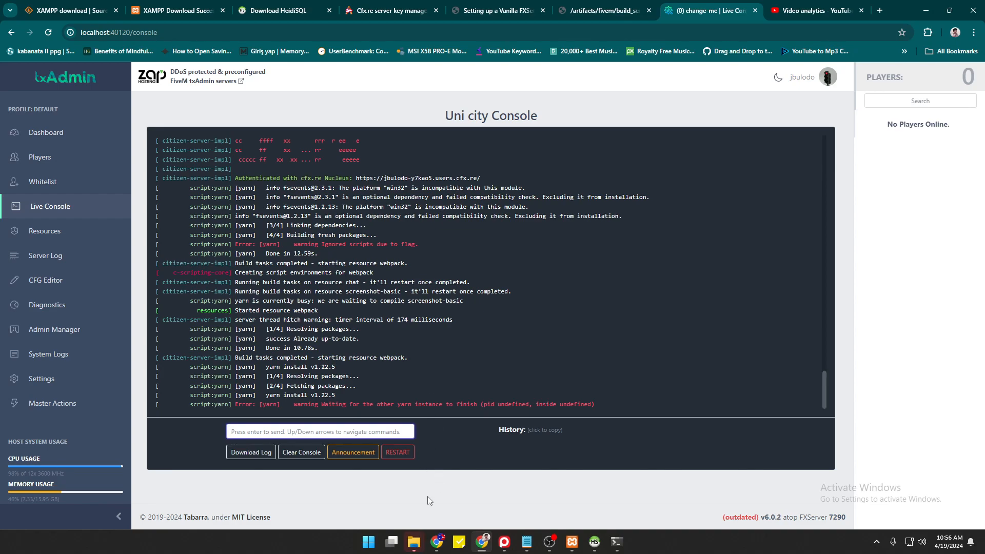
left_click(370, 543)
left_click(370, 542)
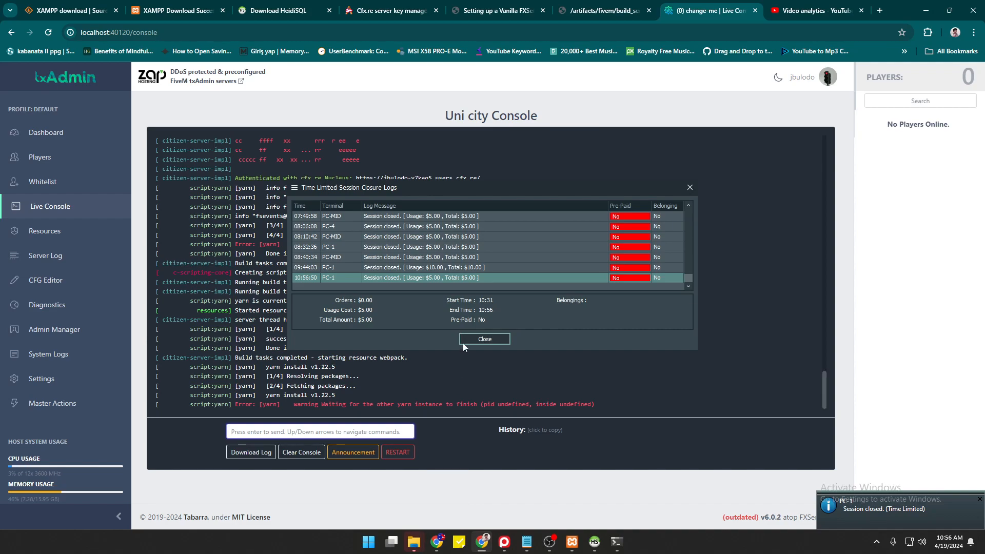
left_click(479, 338)
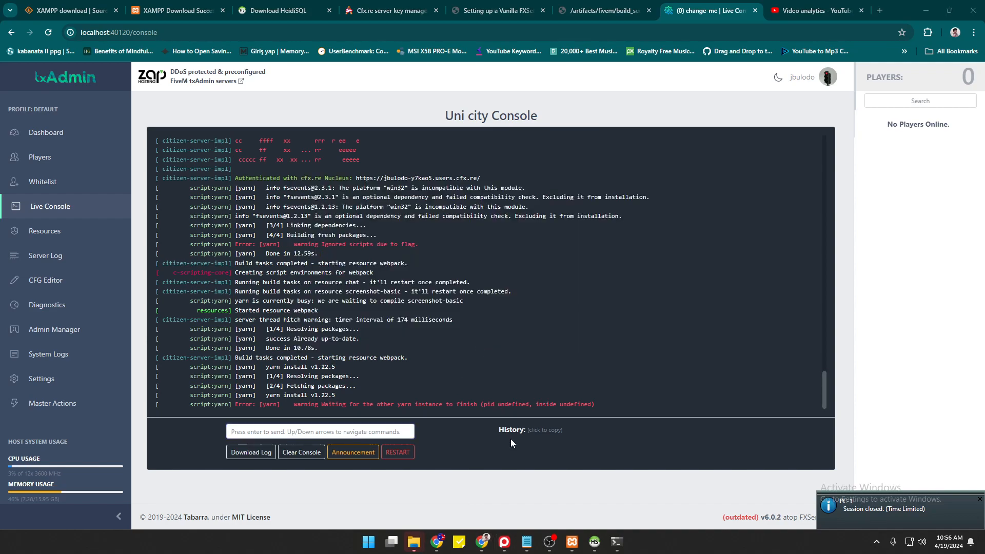
Launch FiveM by searching 'fivem' in the Start menu.
left_click(367, 543)
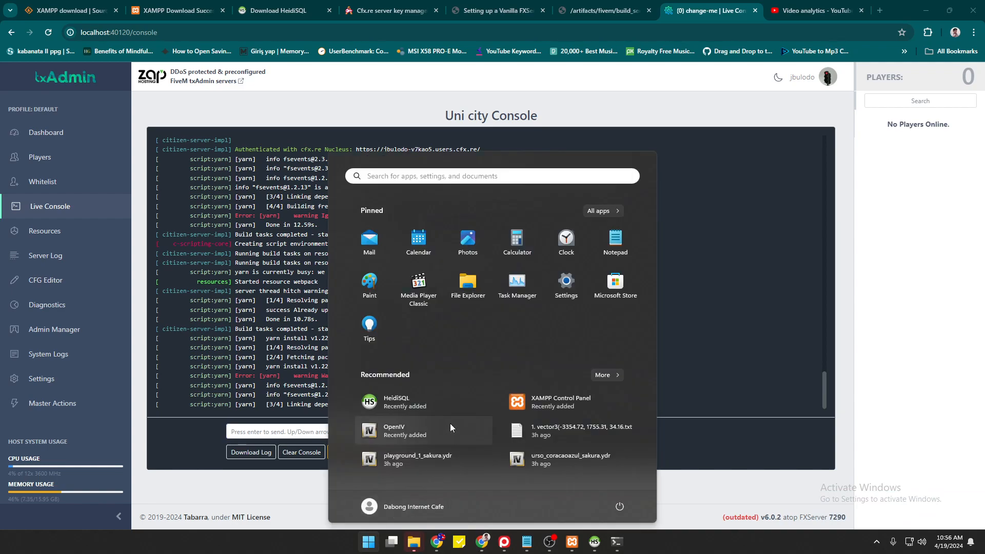
type("fivem")
key("Return")
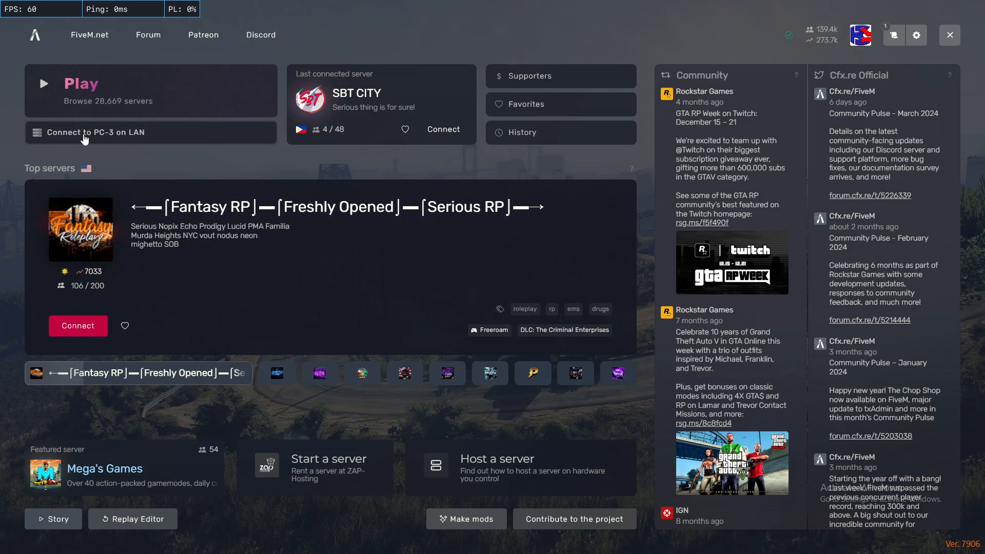
Join the QBCore server via 'Connect to PC-3 on LAN' and let its resources download.
left_click(98, 143)
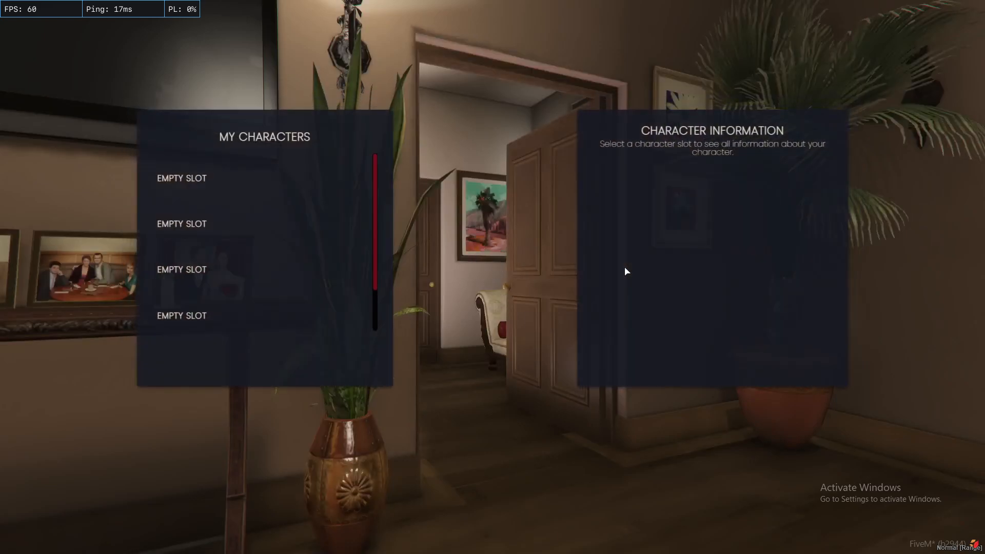
Select the first empty character slot and start creating a new character there.
left_click(236, 195)
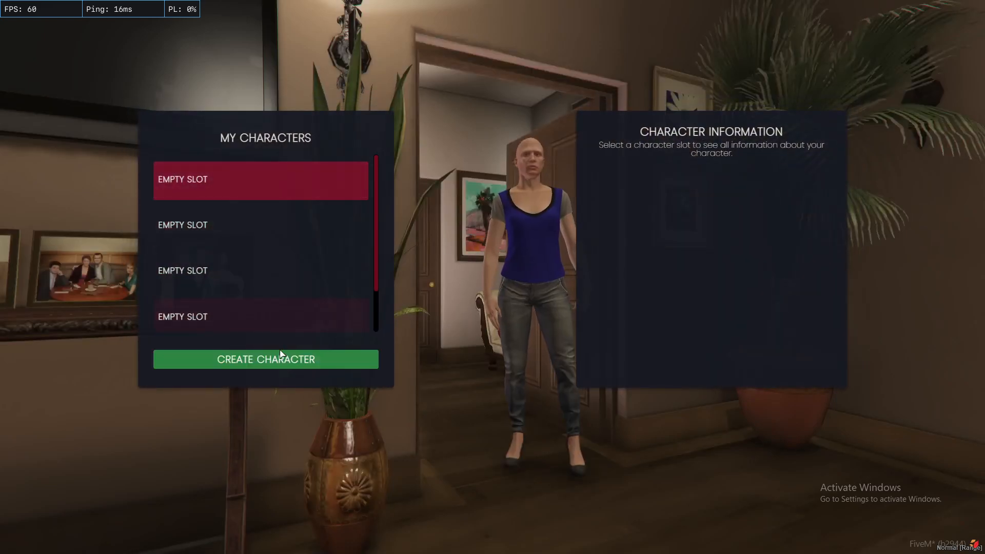
left_click(266, 360)
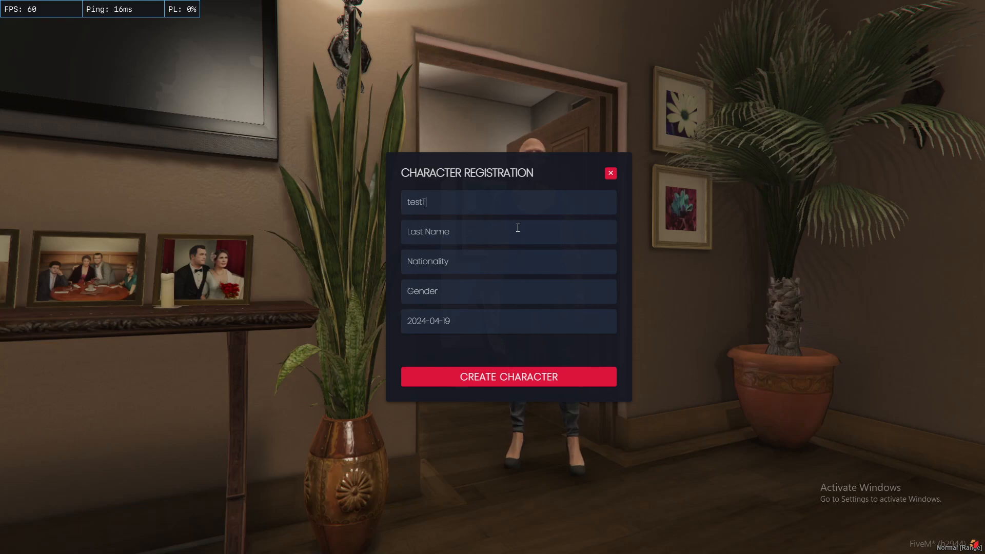
Enter the character's first name and set nationality to Afghanistan and gender to Male.
type("TES")
left_click(451, 262)
left_click(431, 293)
left_click(437, 296)
left_click(437, 332)
Pick the birth year in the date picker, confirm the date, and submit the registration.
left_click(445, 320)
left_click(491, 225)
left_click(490, 226)
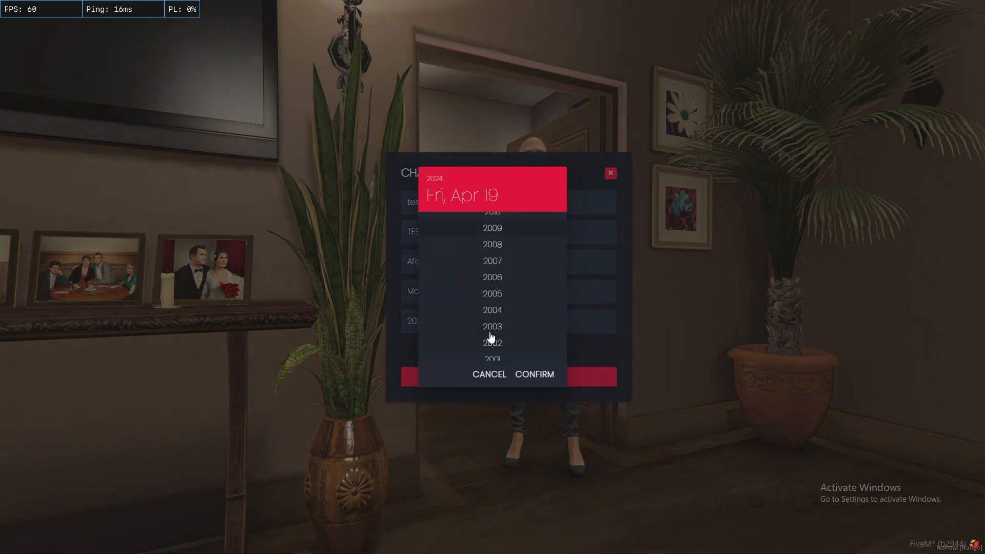
left_click(493, 296)
left_click(528, 373)
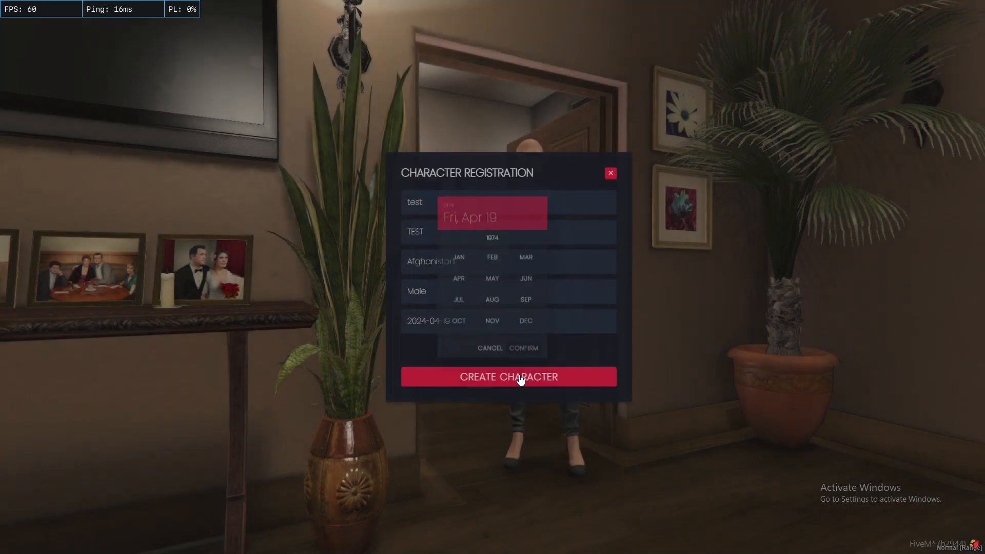
left_click(526, 382)
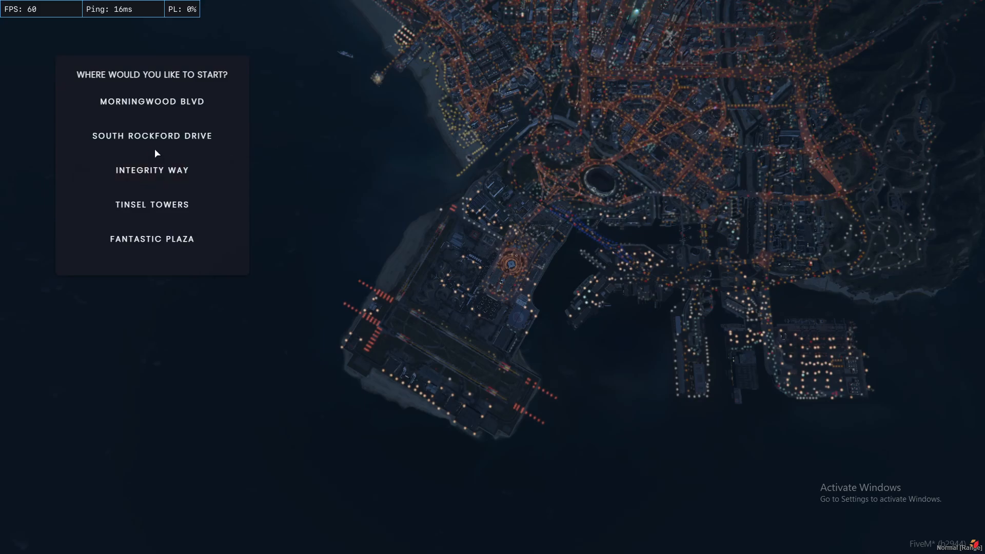
Choose Integrity Way as the starting location and confirm it.
left_click(130, 179)
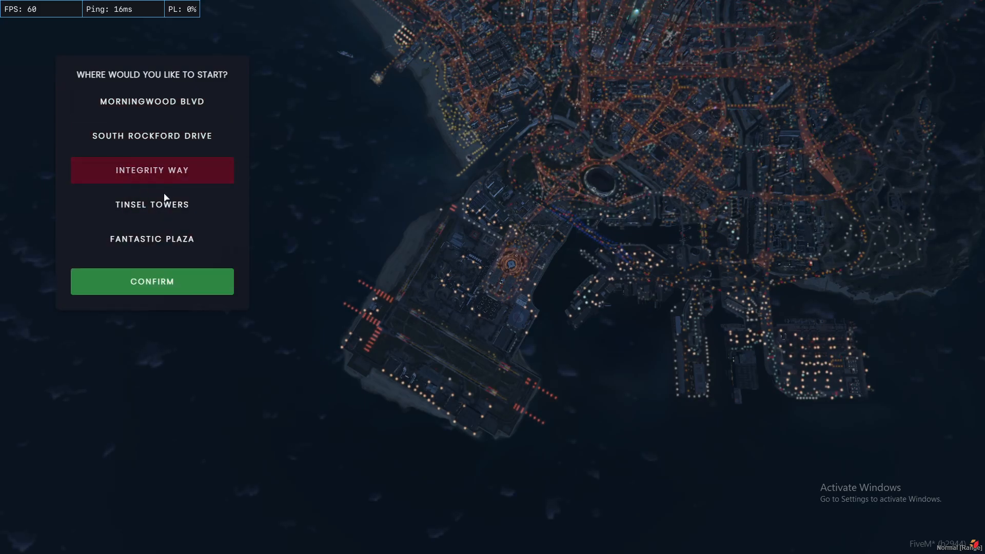
left_click(182, 286)
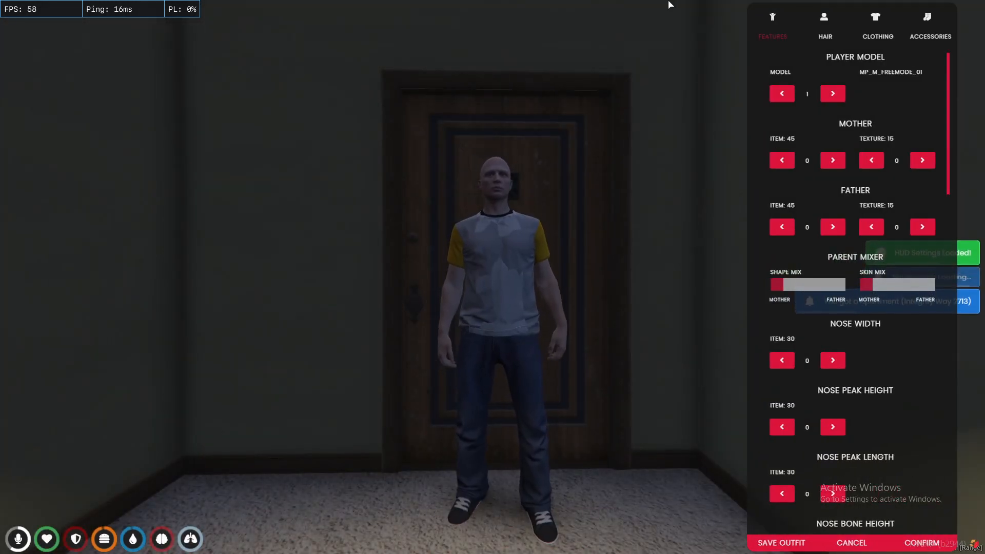
Scroll through the facial Features list, leaving nose, cheeks and jaw values at 0.
scroll(865, 288, "down", 4)
scroll(857, 307, "down", 2)
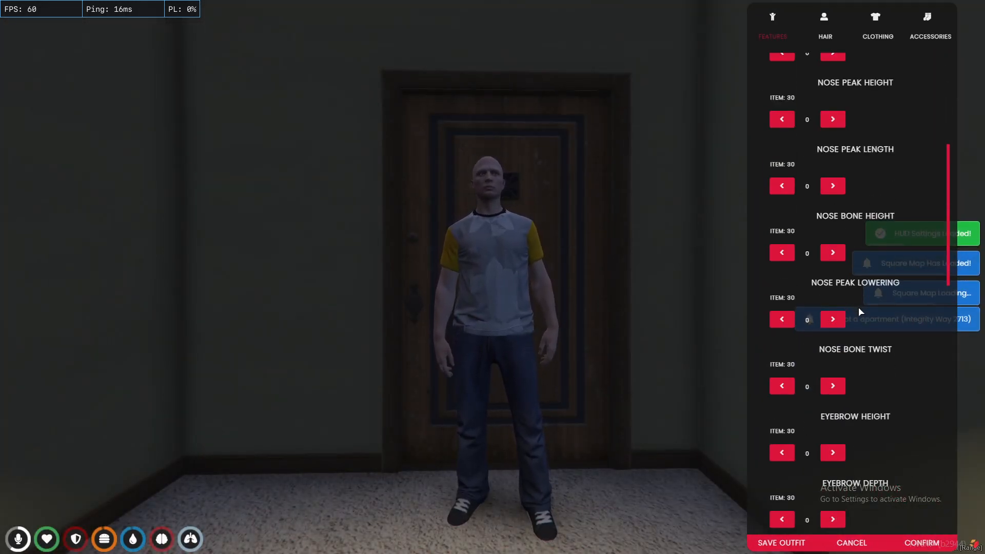
scroll(858, 306, "up", 6)
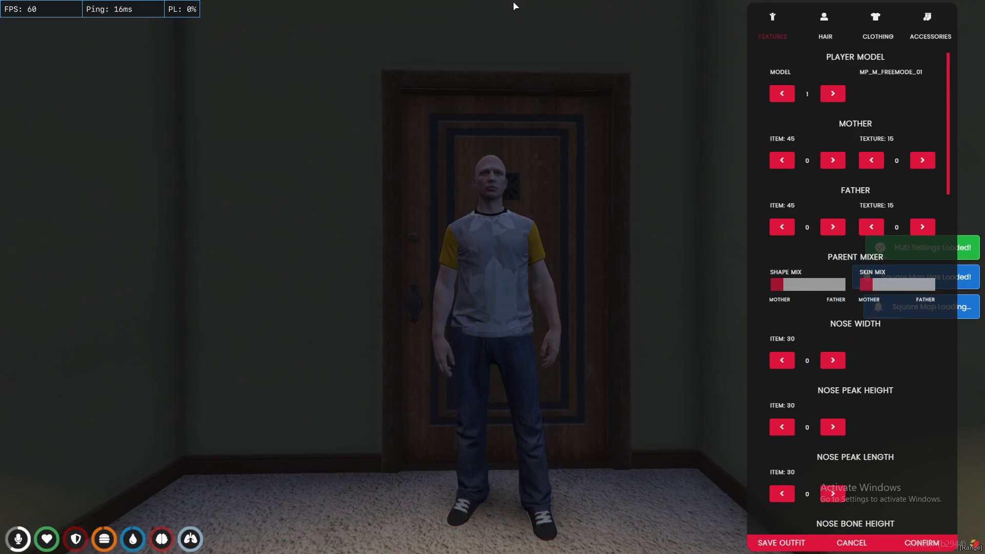
scroll(823, 351, "down", 20)
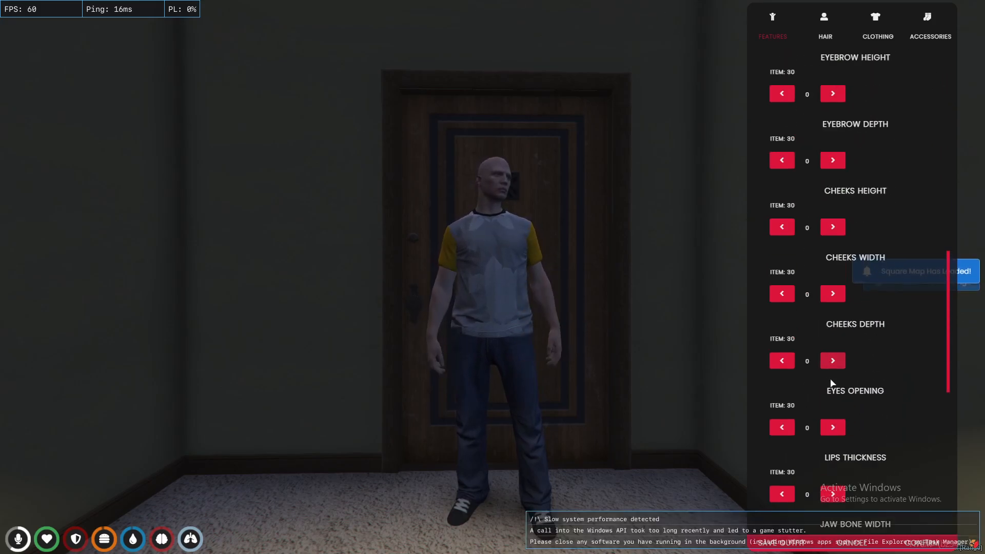
Accept the default appearance and leave the apartment via the Apartment Options menu.
left_click(922, 547)
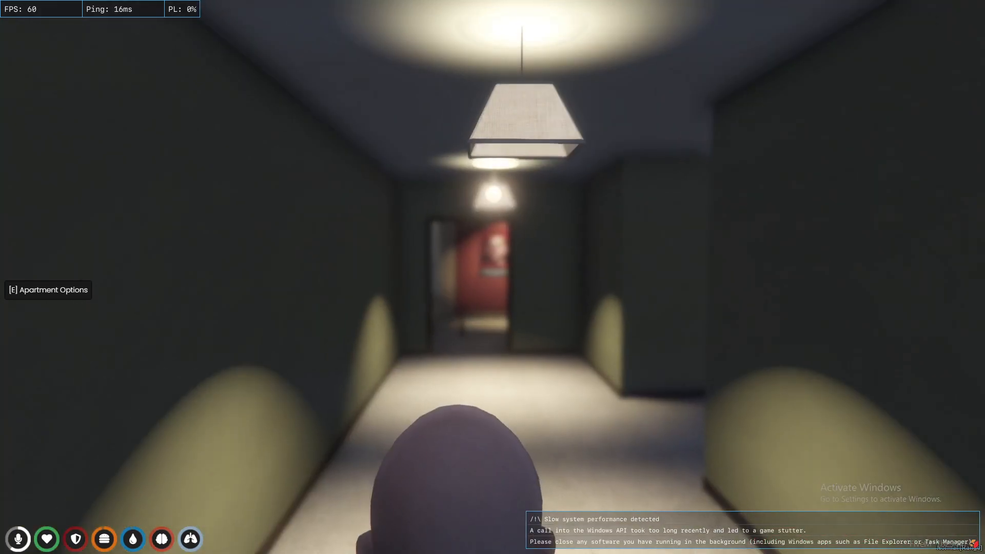
key("e")
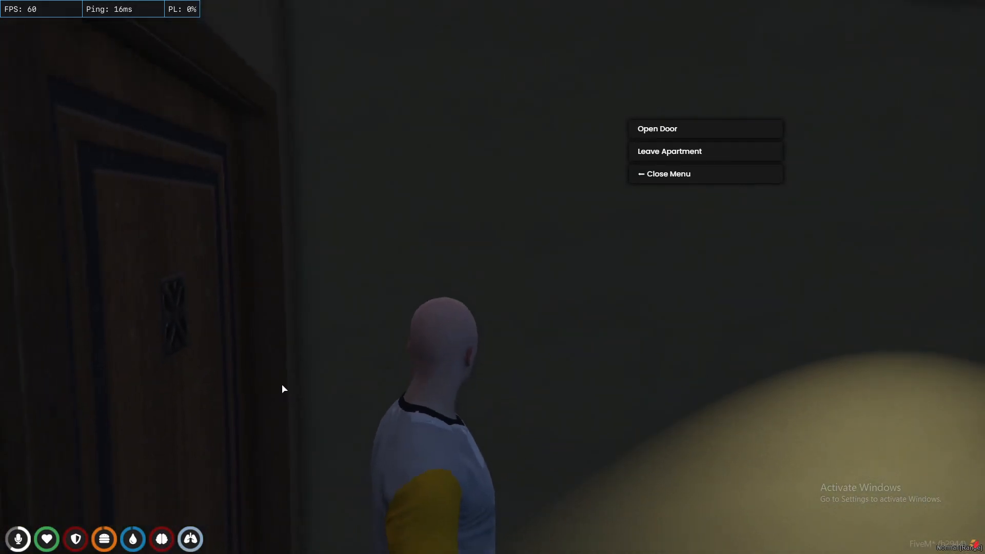
left_click(649, 152)
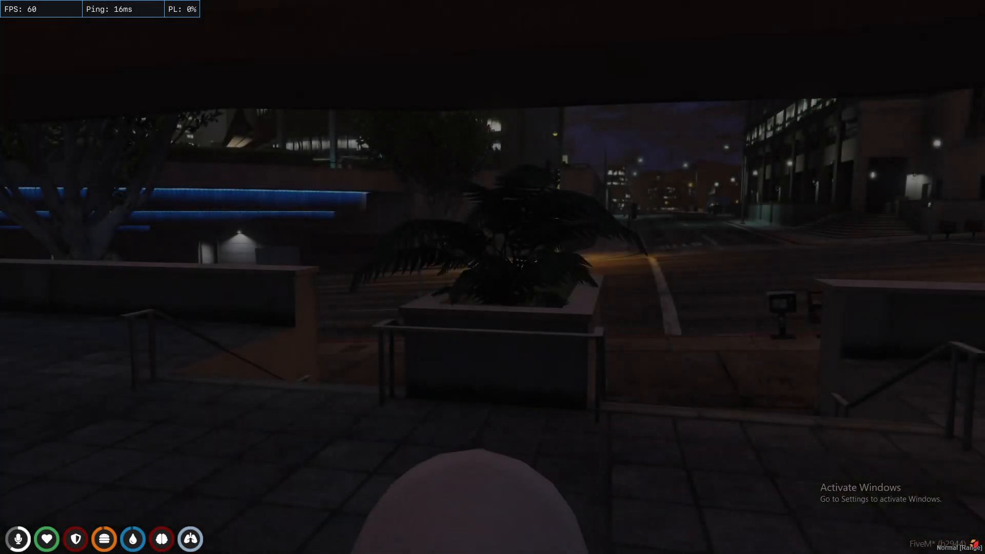
Run through the streets to Pillbox Hill Medical Center and stop at the emergency entrance.
key("w")
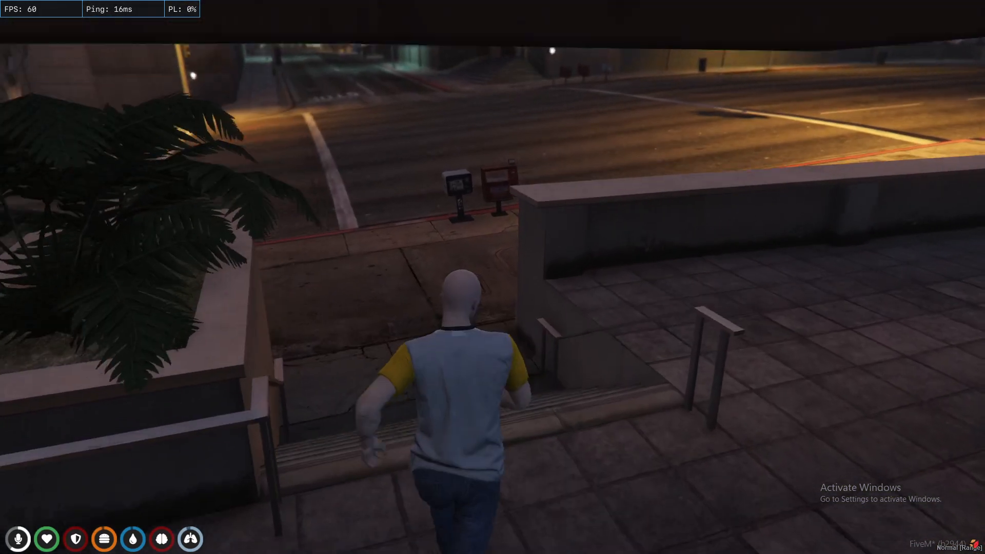
key("w")
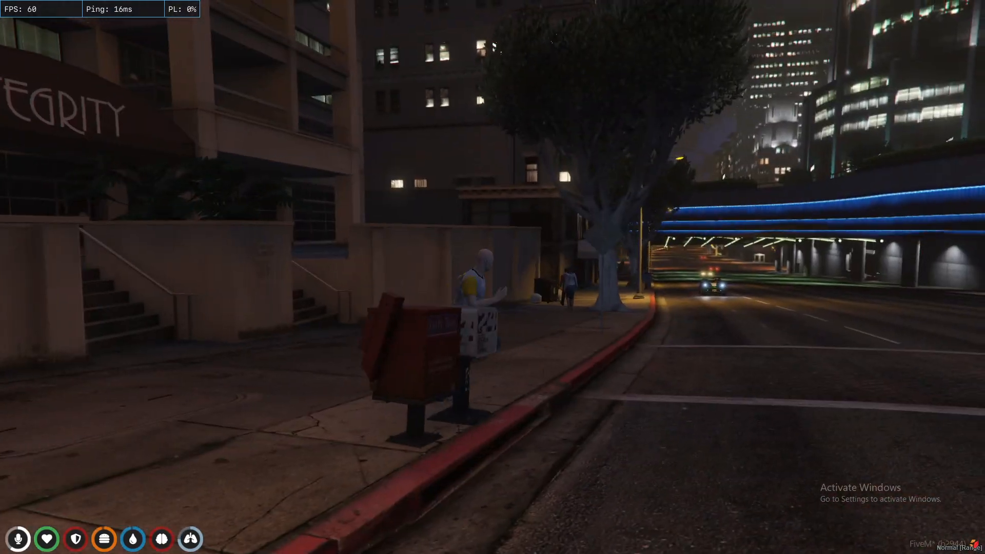
key("w")
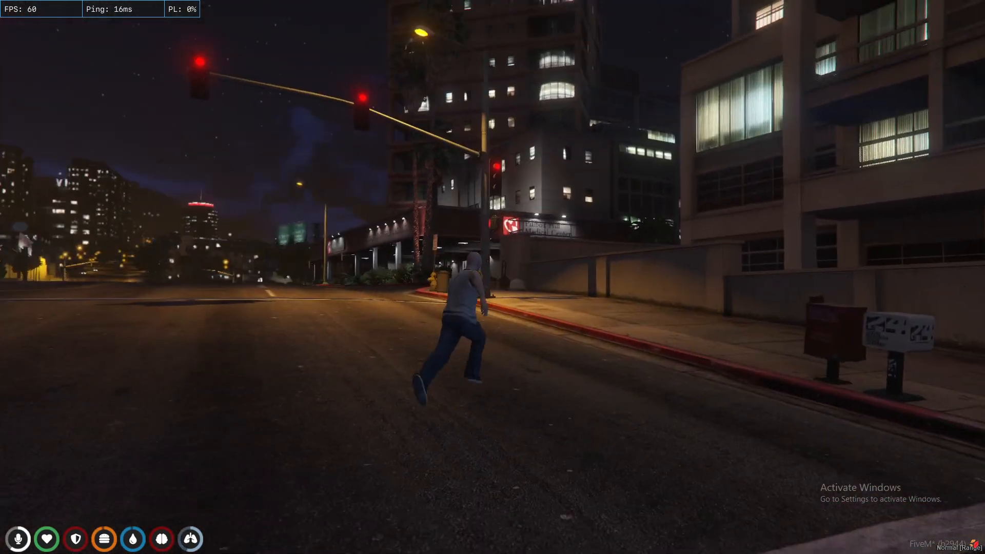
key("w")
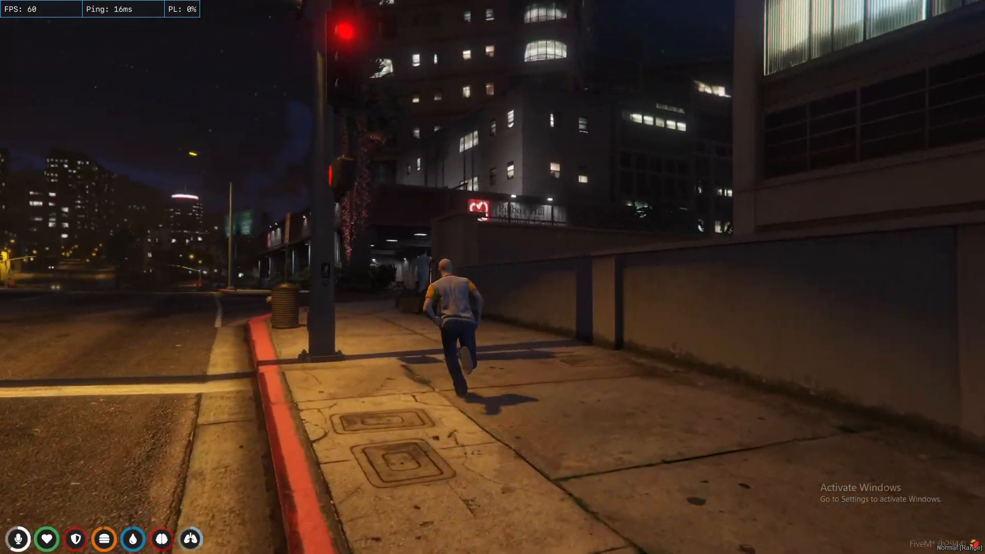
key("w")
key("a")
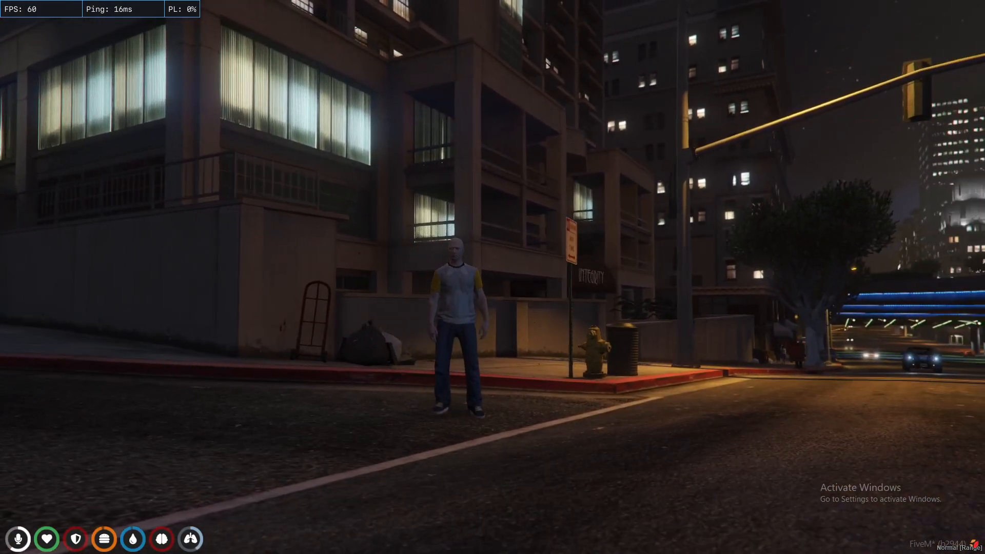
key("w")
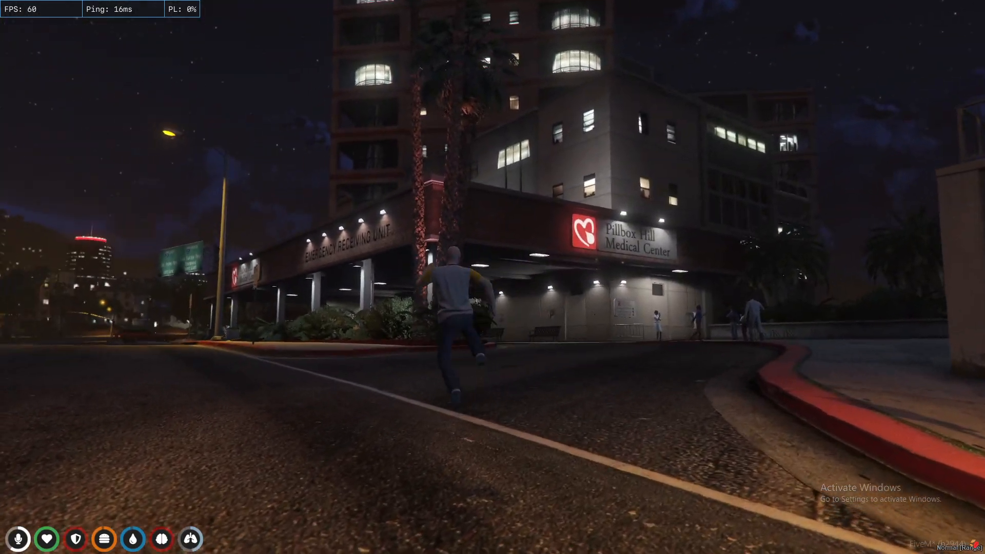
key("space")
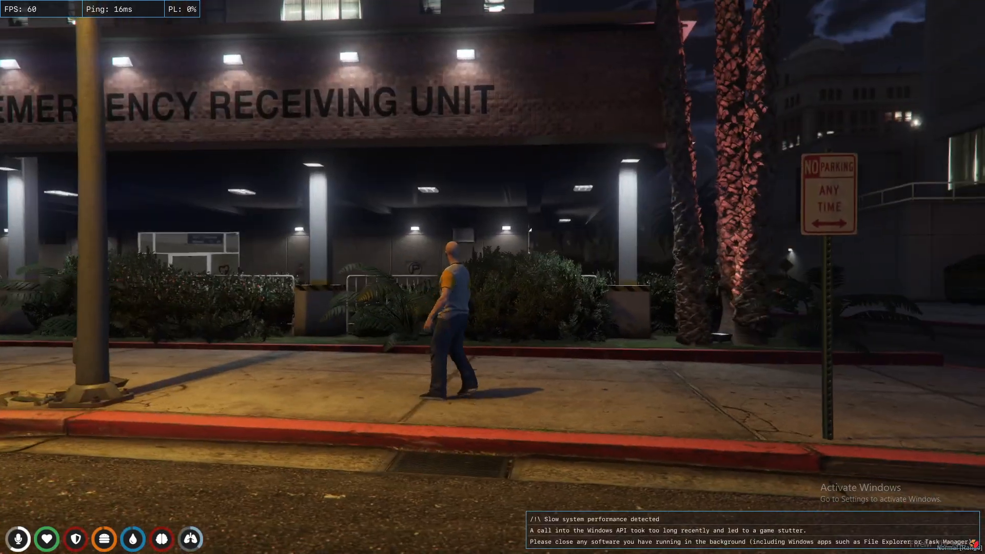
key("s")
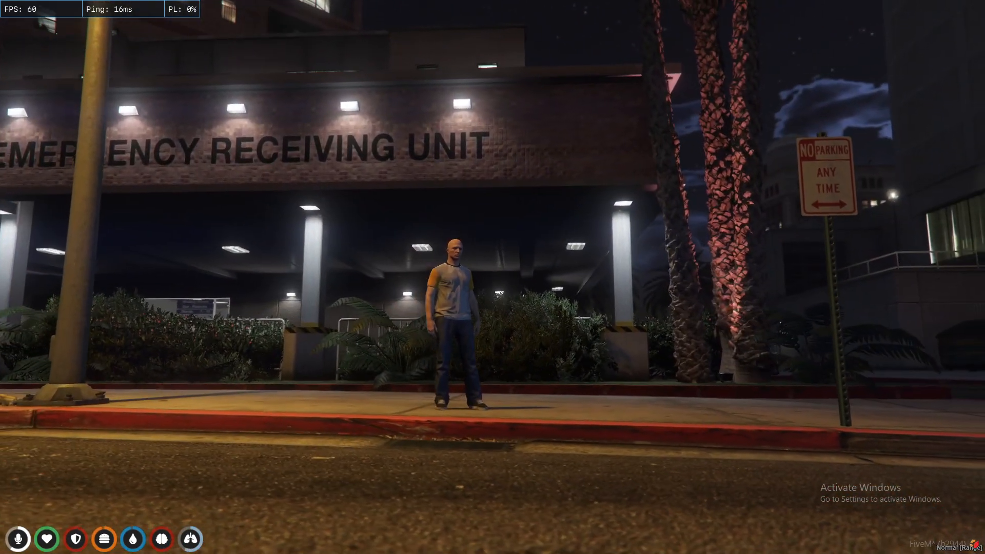
Send the chat emote '/me SBT CITY' and pull the camera farther back.
type("t/N")
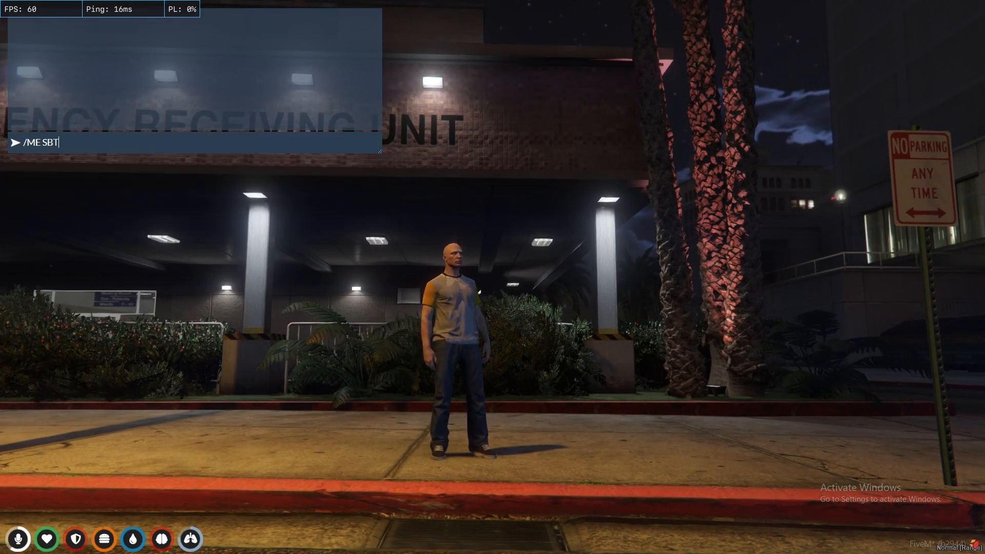
key("Return")
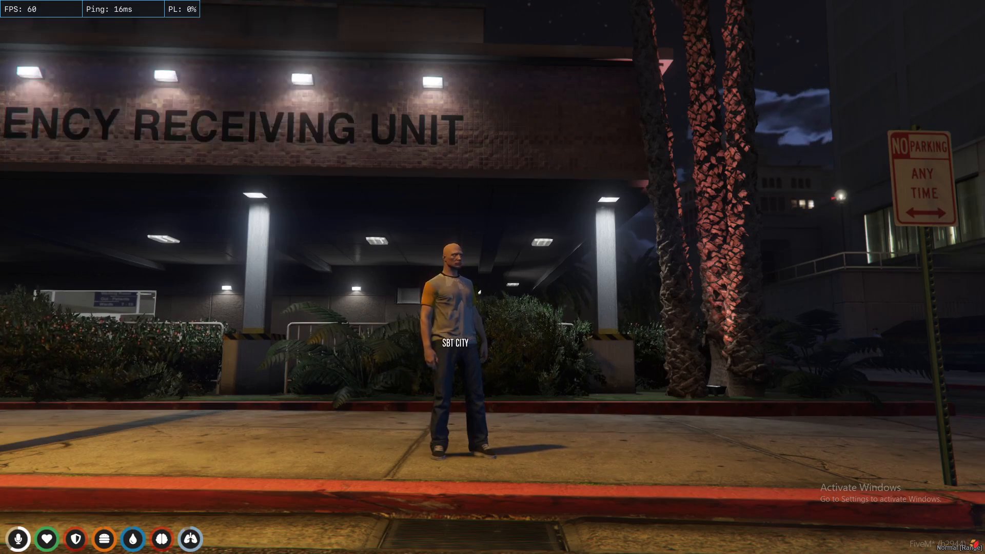
key("v")
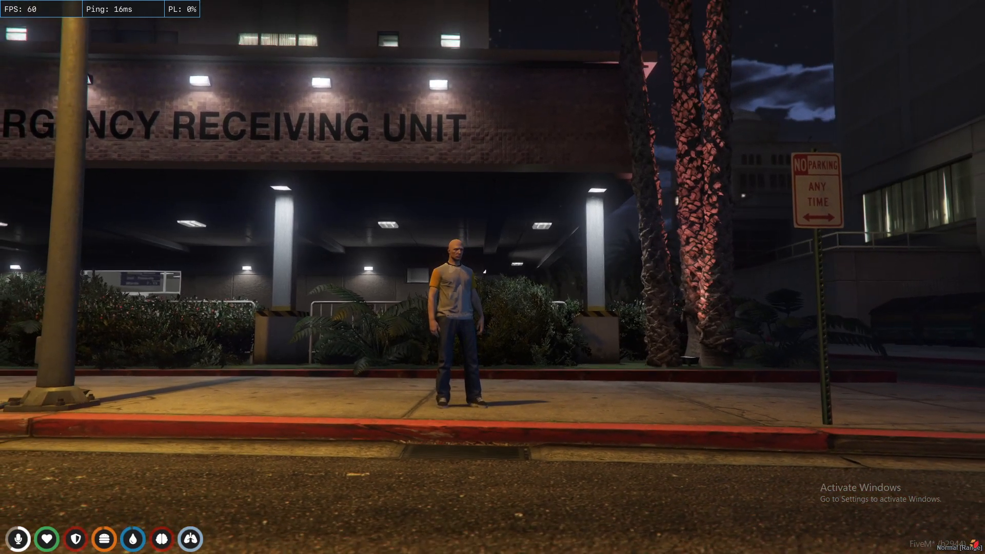